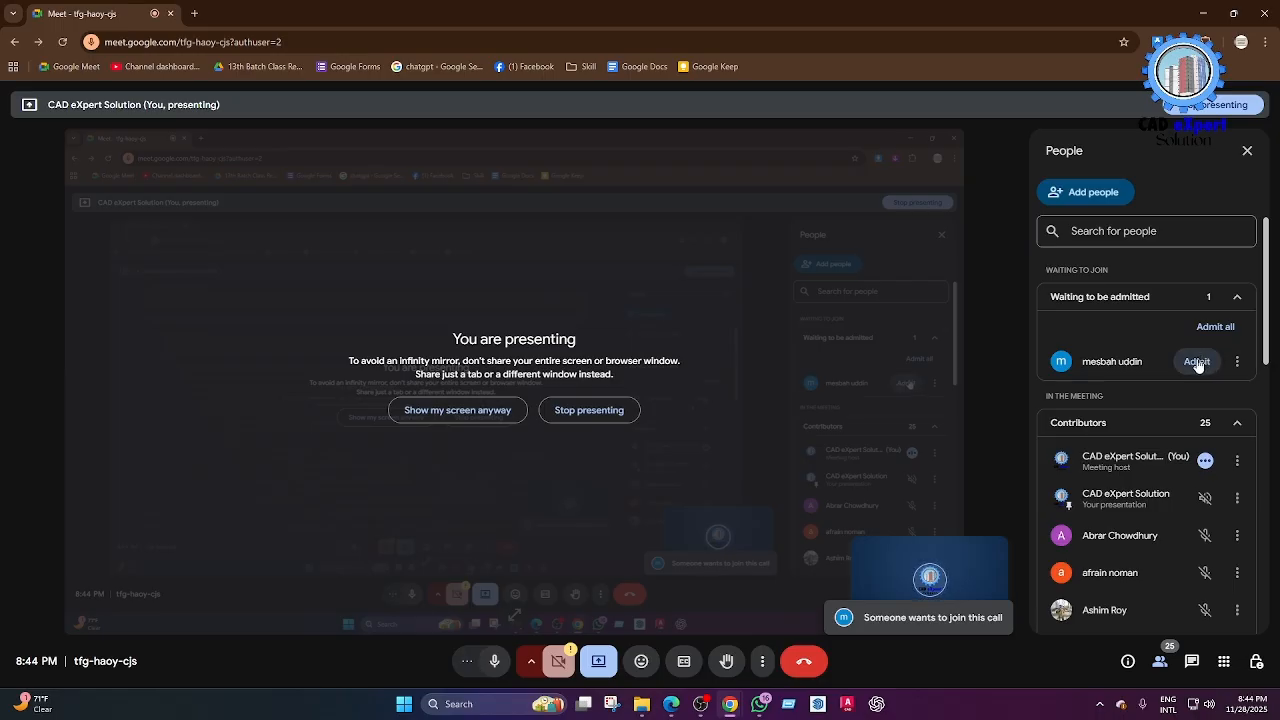
Admit the two people waiting to join the call and look through the list of meeting contributors.
{"action": "left_click", "coordinate": [1198, 362]}
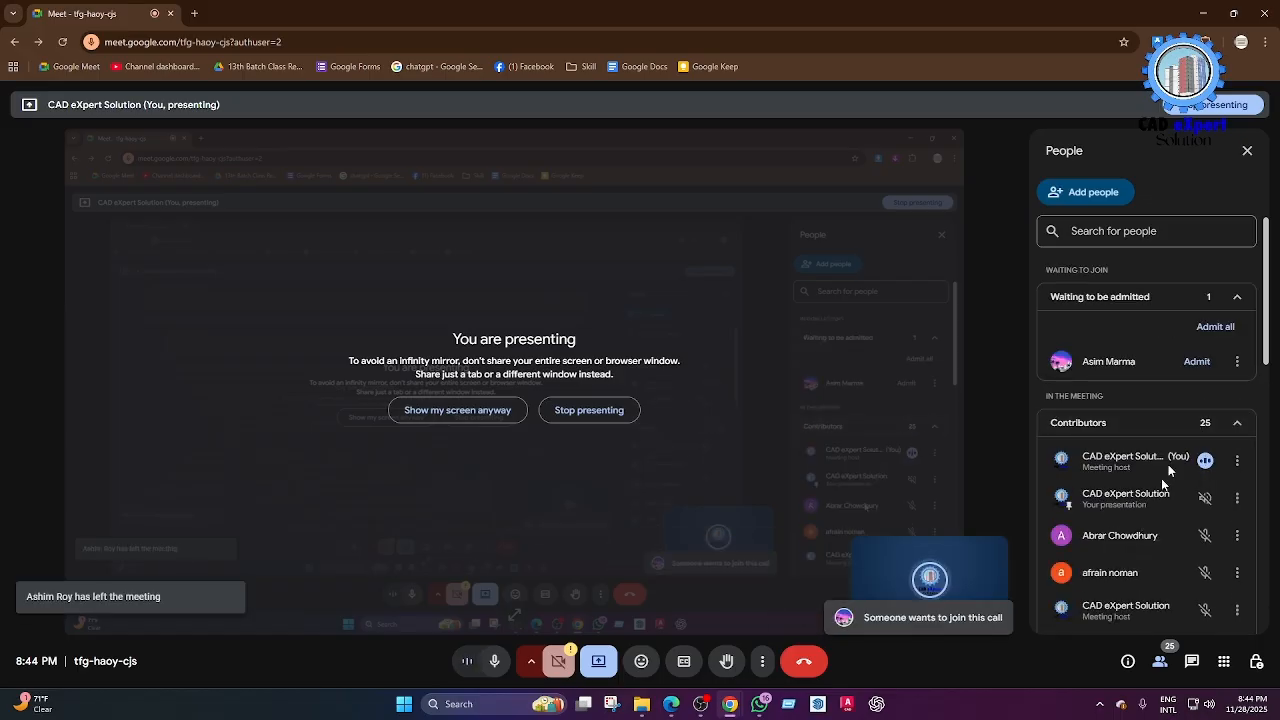
{"action": "left_click", "coordinate": [1196, 362]}
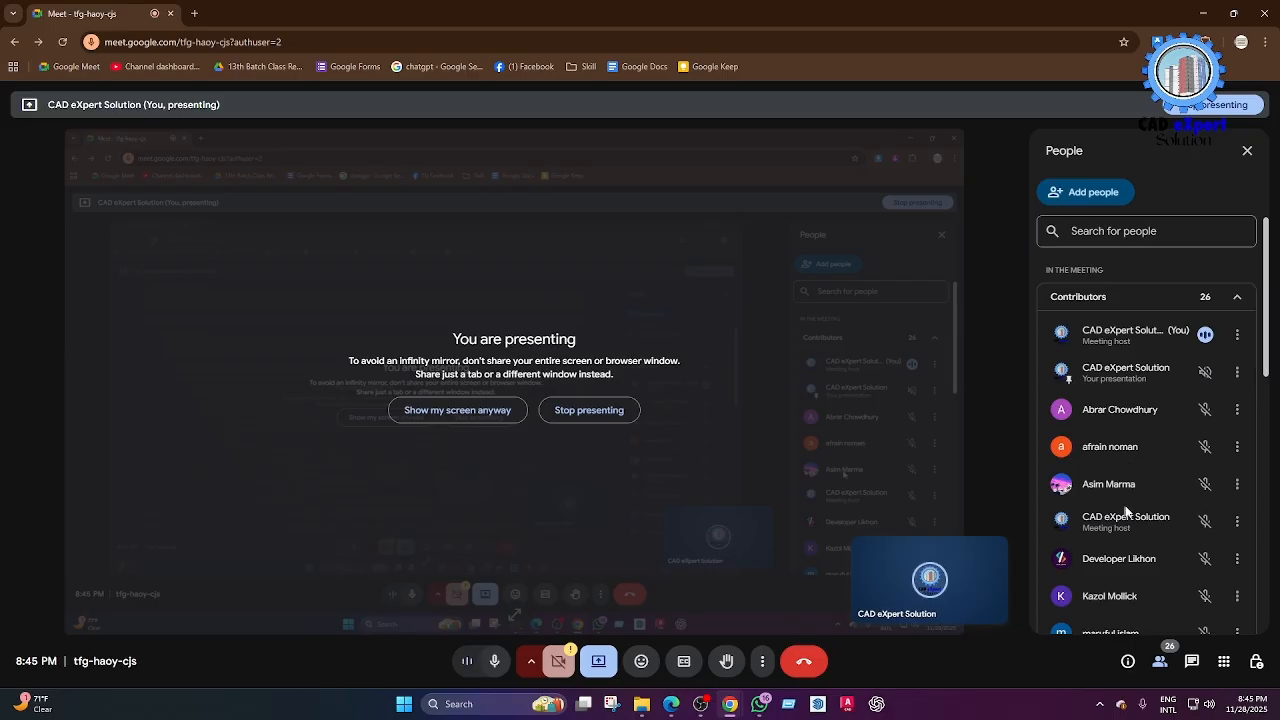
{"action": "scroll", "coordinate": [1140, 480], "scroll_direction": "down", "scroll_amount": 3}
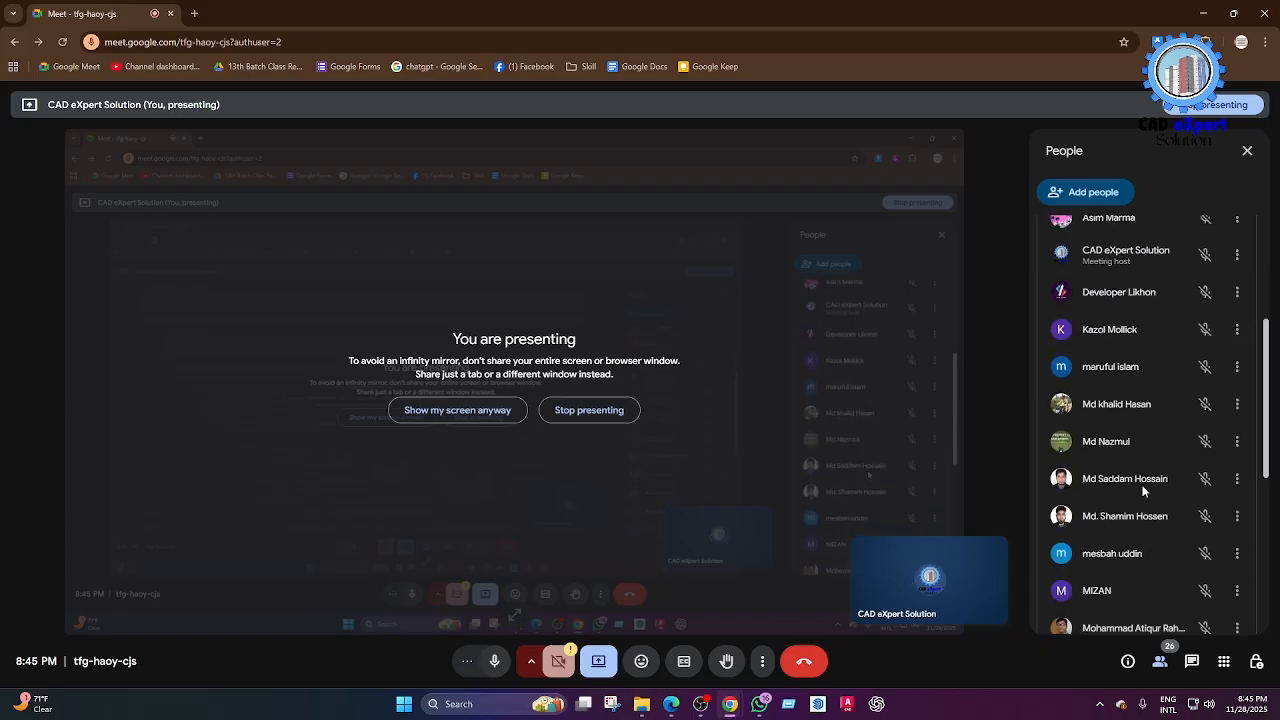
{"action": "scroll", "coordinate": [1143, 487], "scroll_direction": "down", "scroll_amount": 5}
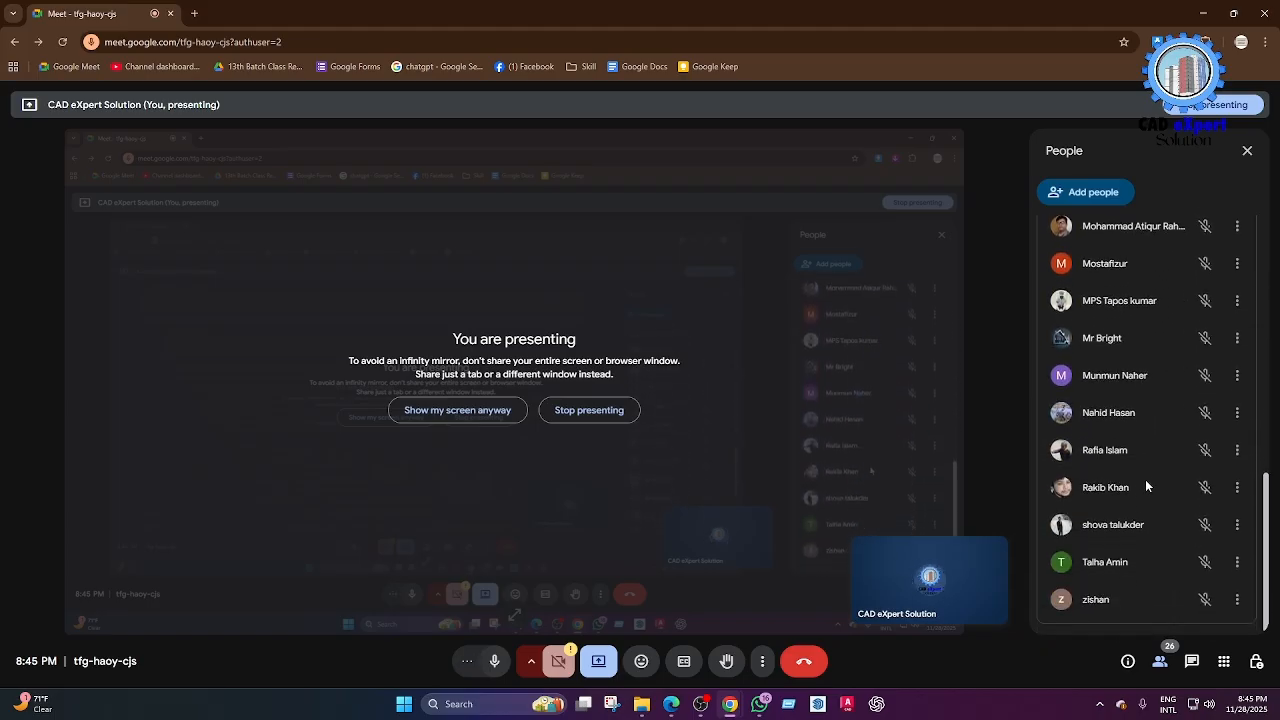
{"action": "scroll", "coordinate": [1136, 509], "scroll_direction": "up", "scroll_amount": 2}
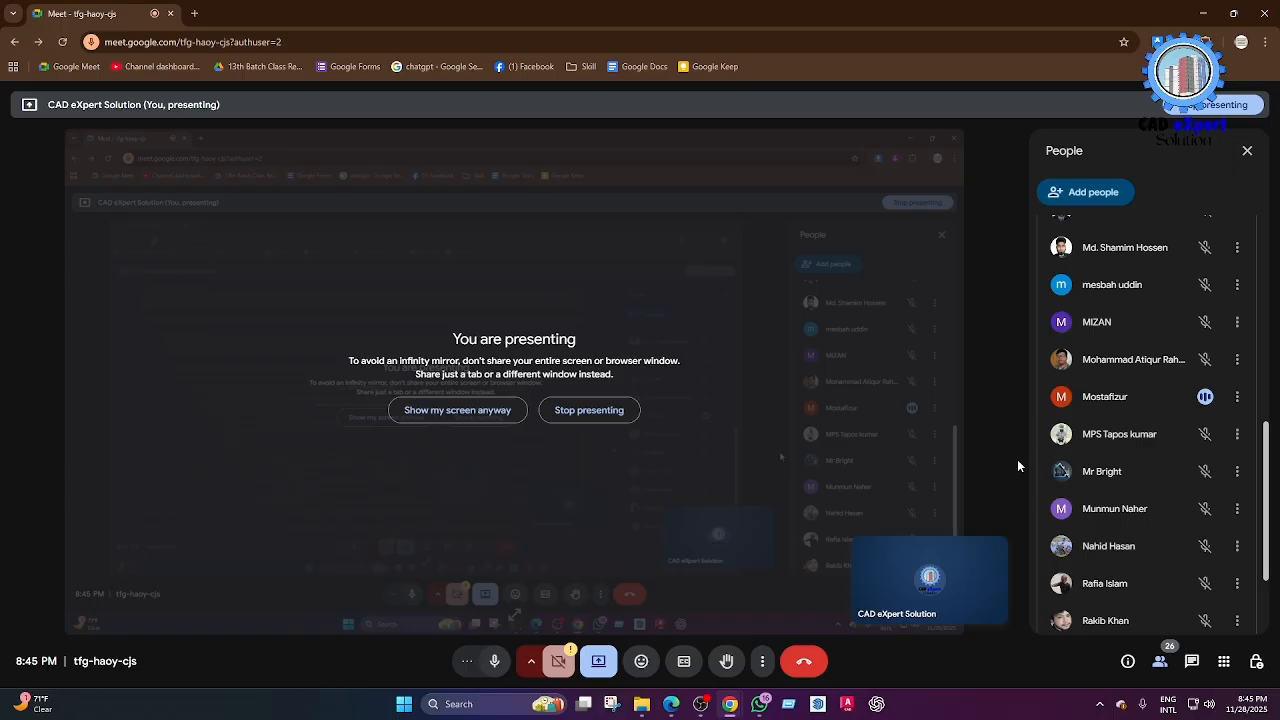
Check the structure design PDF in Microsoft Edge, return to the Google Meet call and stop presenting the screen.
{"action": "left_click", "coordinate": [668, 712]}
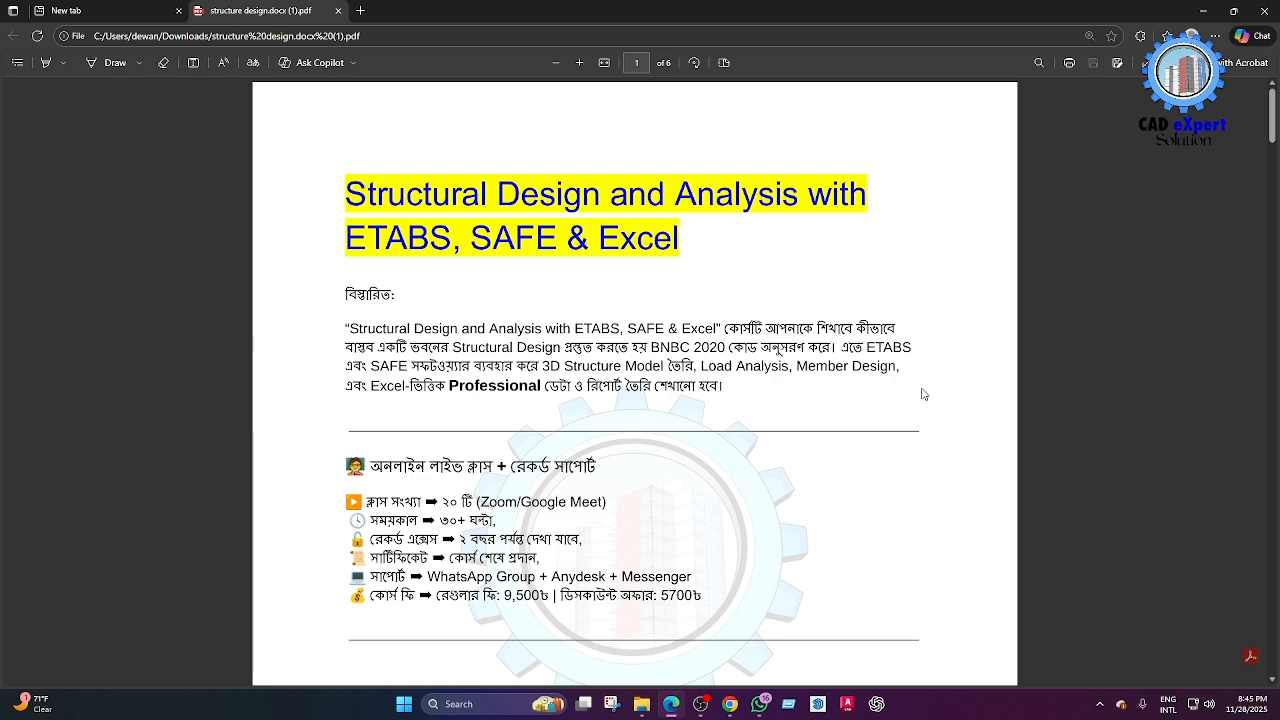
{"action": "mouse_move", "coordinate": [727, 708]}
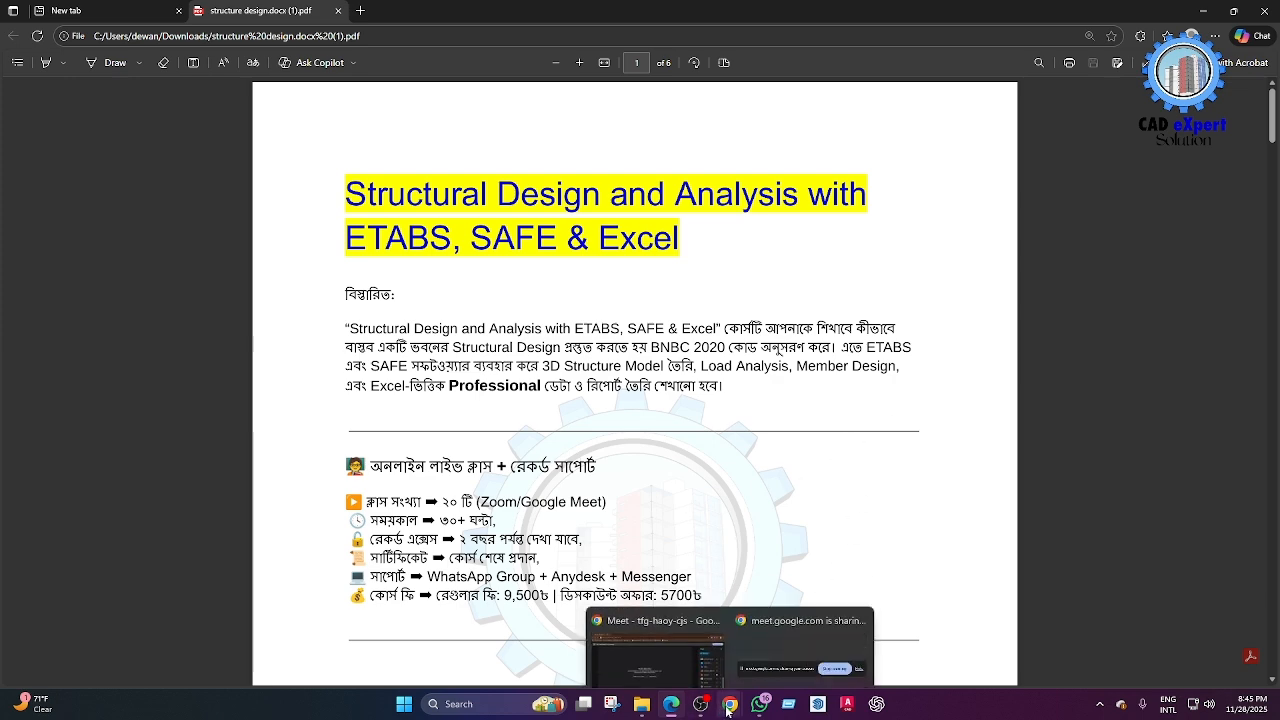
{"action": "left_click", "coordinate": [660, 650]}
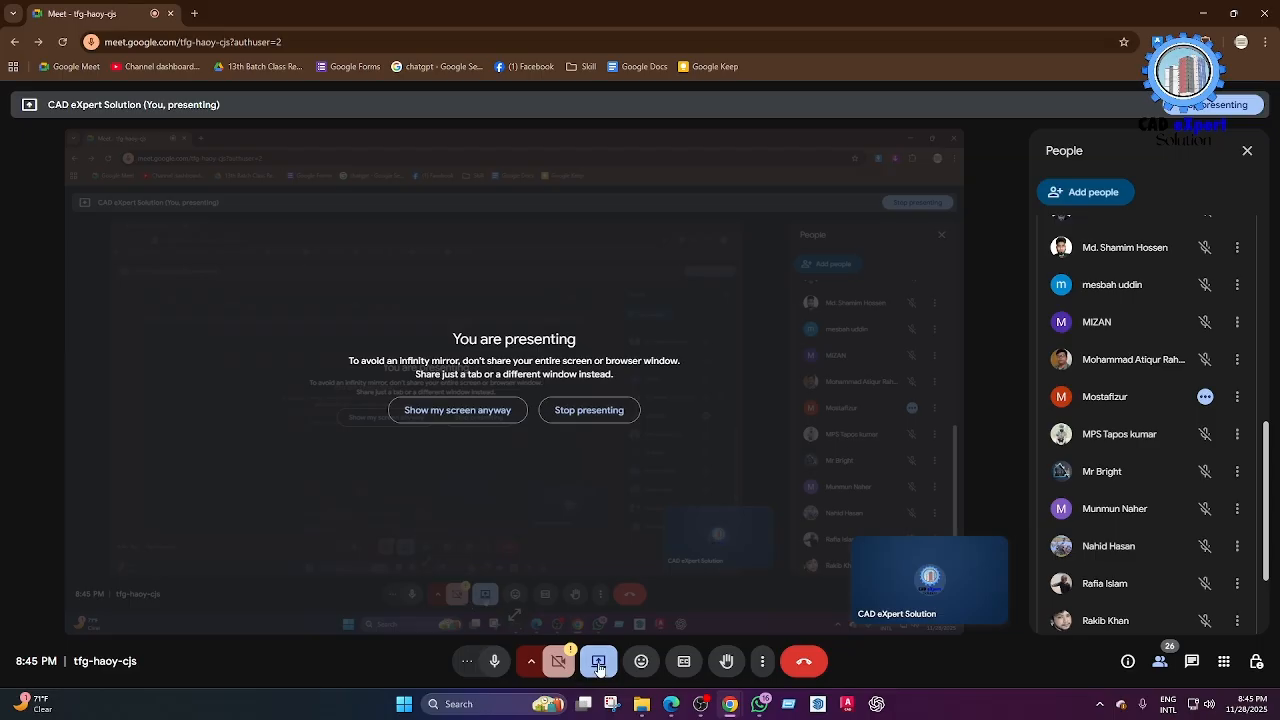
{"action": "left_click", "coordinate": [598, 668]}
{"action": "left_click", "coordinate": [644, 612]}
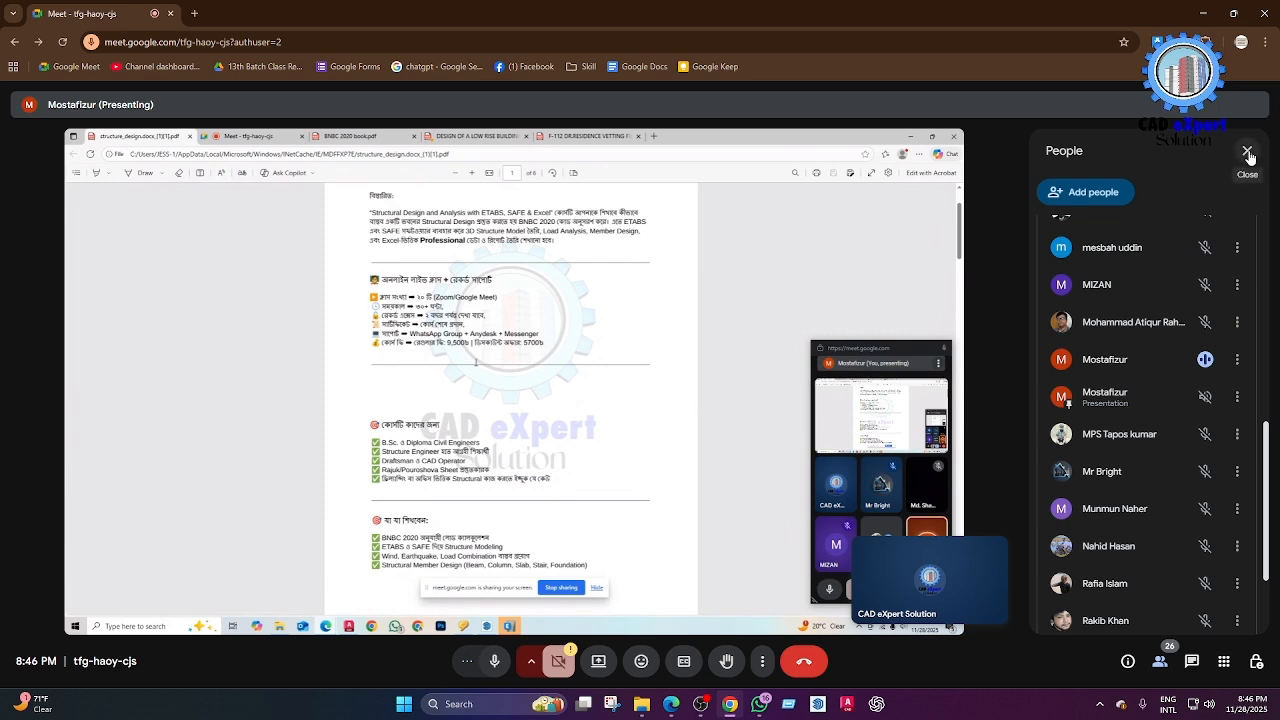
Look through the participant list once more and close the People pane.
{"action": "scroll", "coordinate": [1149, 468], "scroll_direction": "down", "scroll_amount": 3}
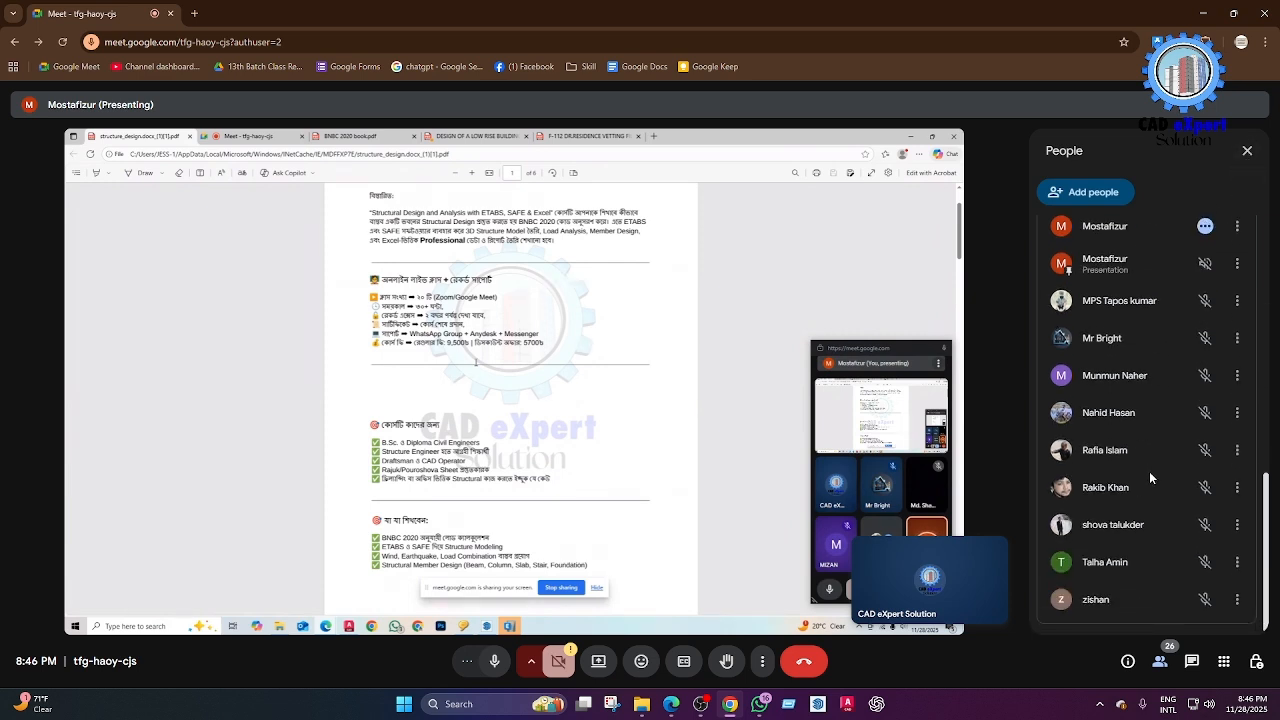
{"action": "scroll", "coordinate": [1150, 500], "scroll_direction": "up", "scroll_amount": 10}
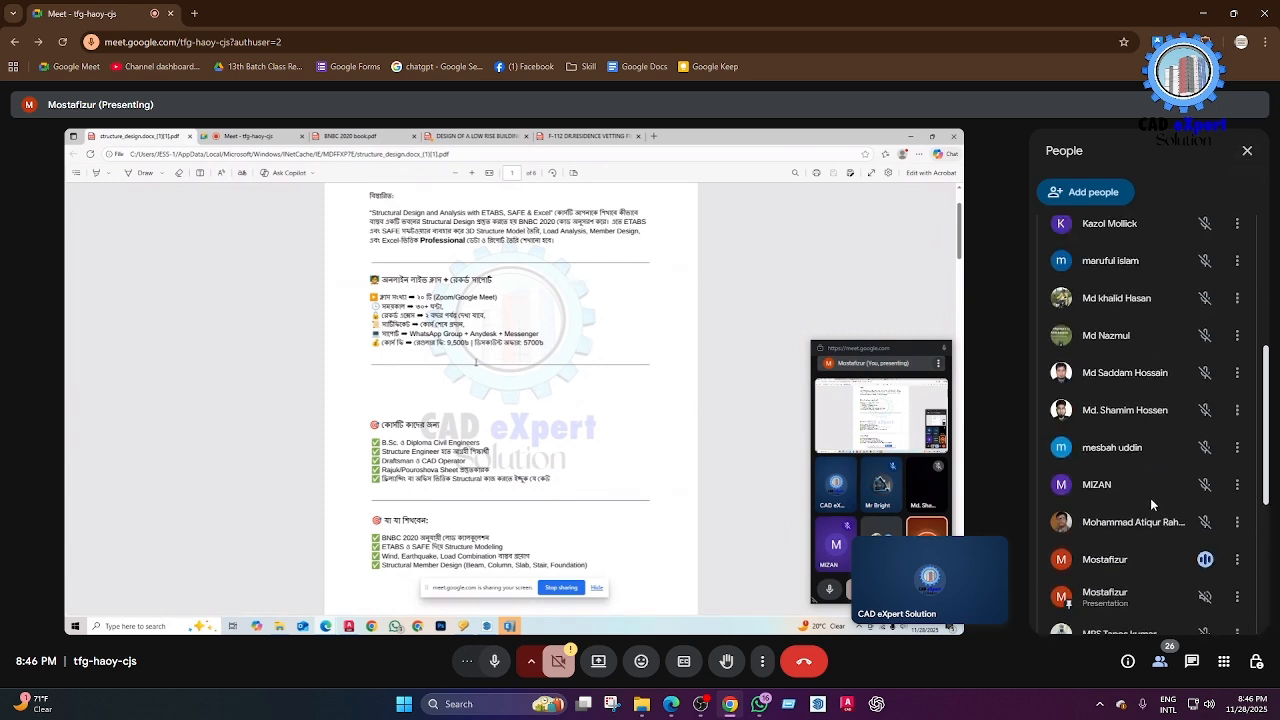
{"action": "left_click", "coordinate": [1247, 151]}
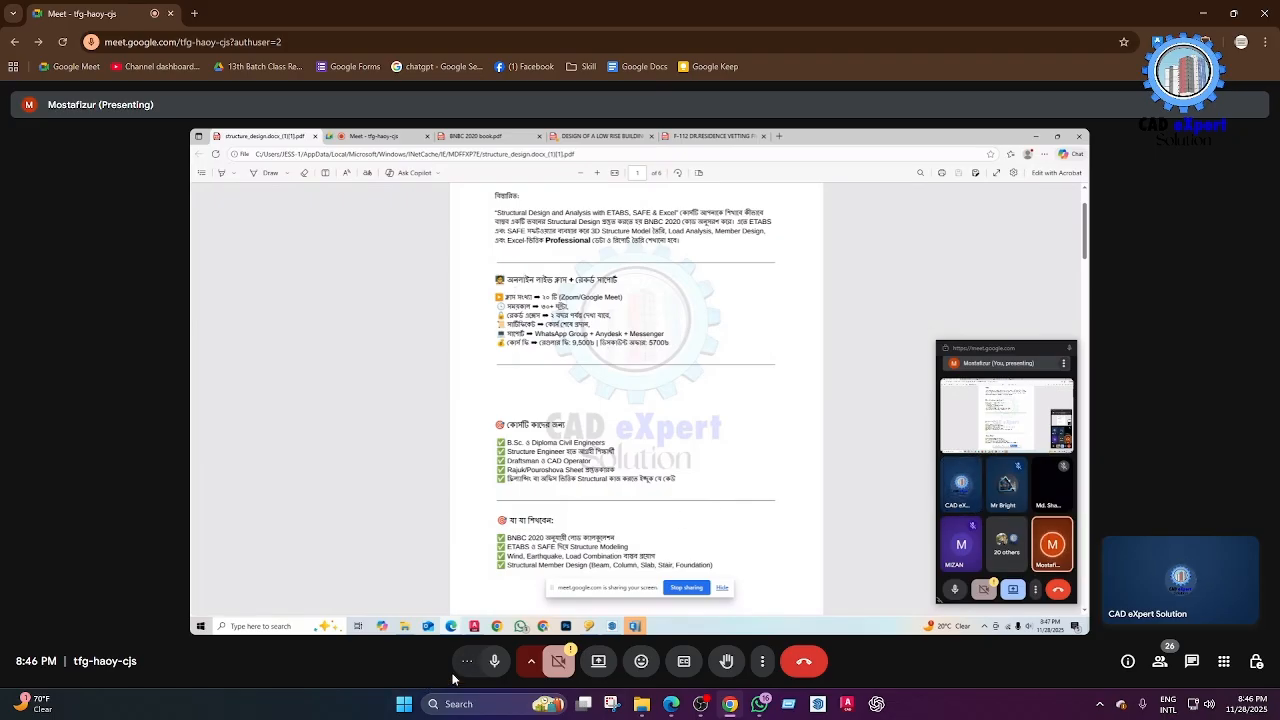
Admit the person waiting to join the call and leave the own microphone muted.
{"action": "left_click", "coordinate": [494, 661]}
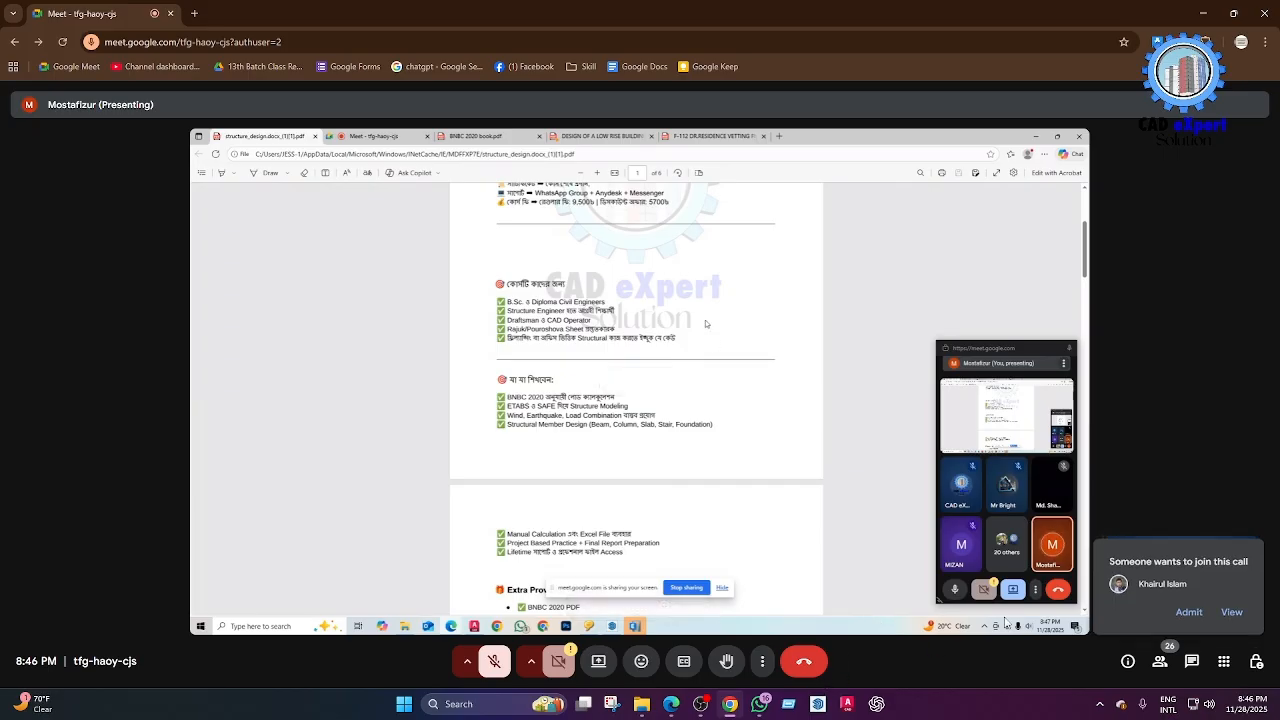
{"action": "left_click", "coordinate": [1183, 613]}
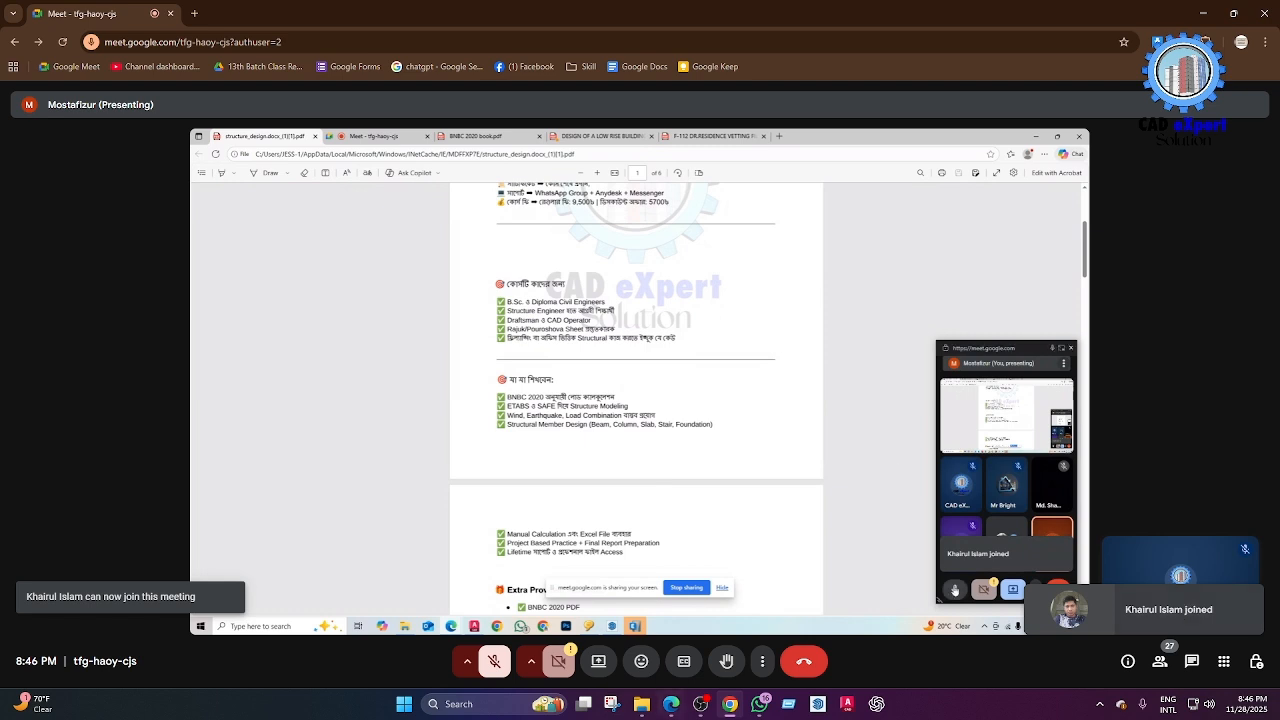
{"action": "left_click", "coordinate": [495, 662]}
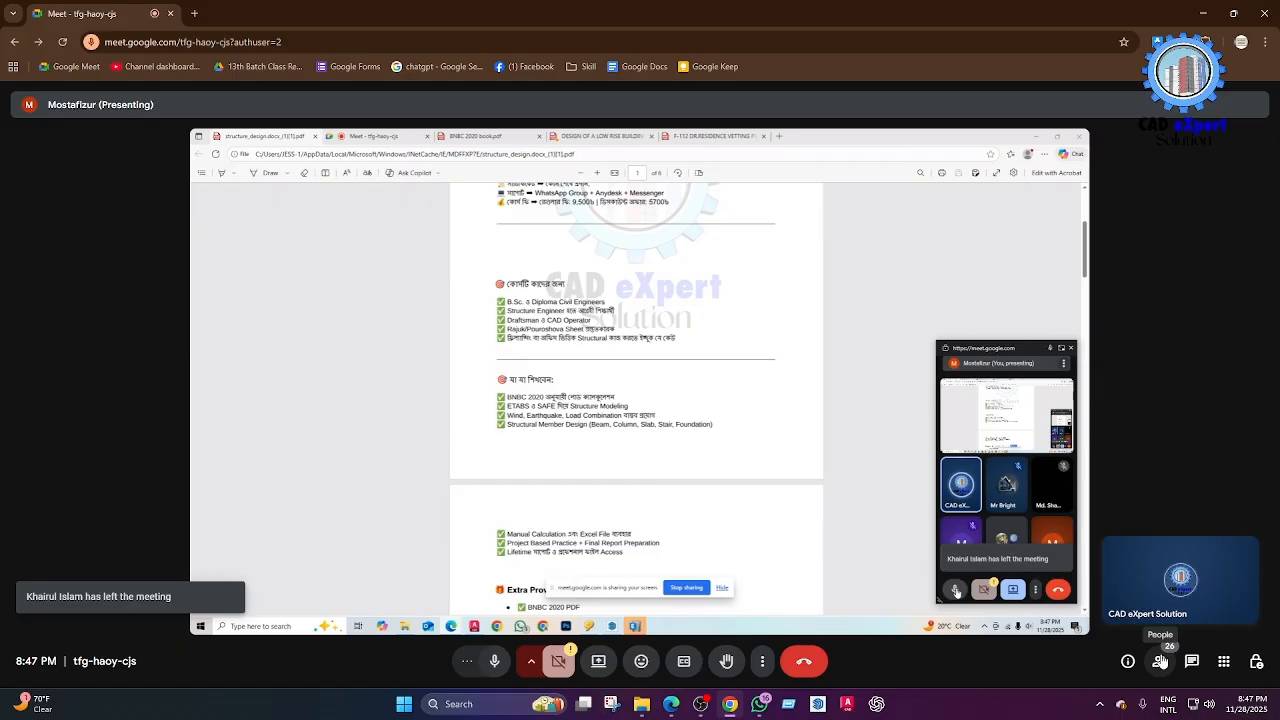
{"action": "left_click", "coordinate": [493, 662]}
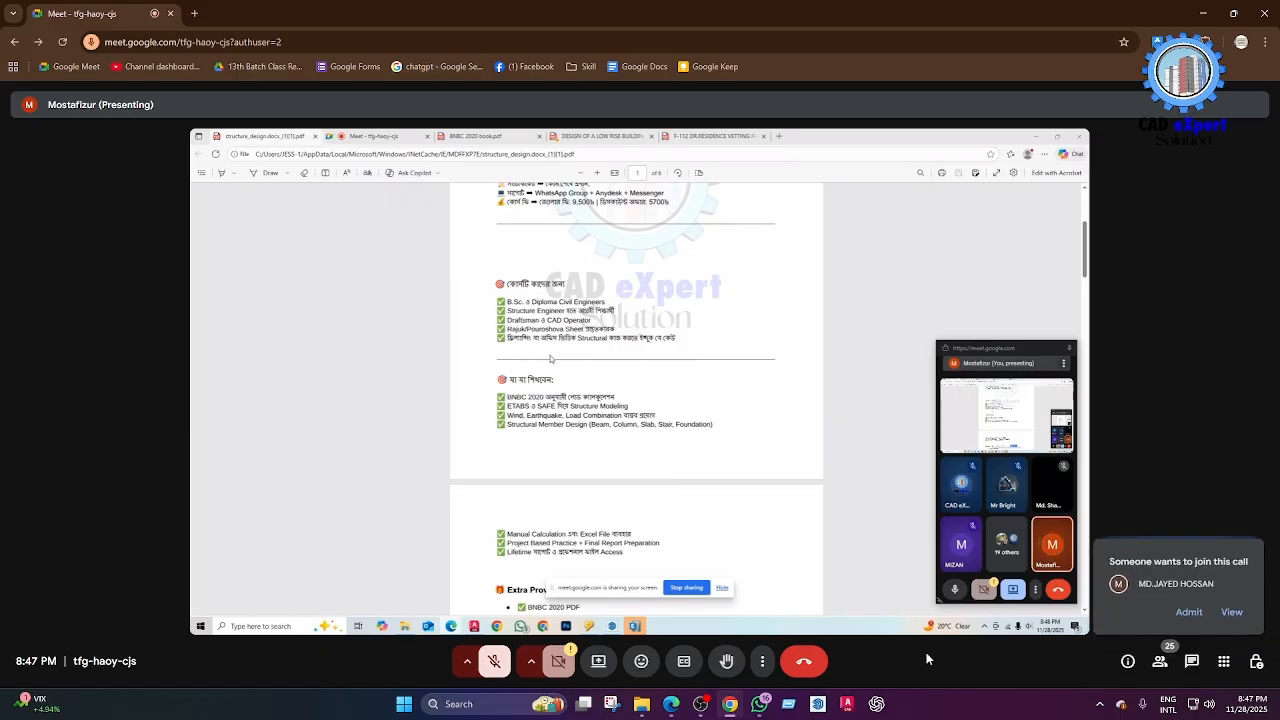
Admit the next two people asking to join while the course documents are being presented.
{"action": "left_click", "coordinate": [1188, 612]}
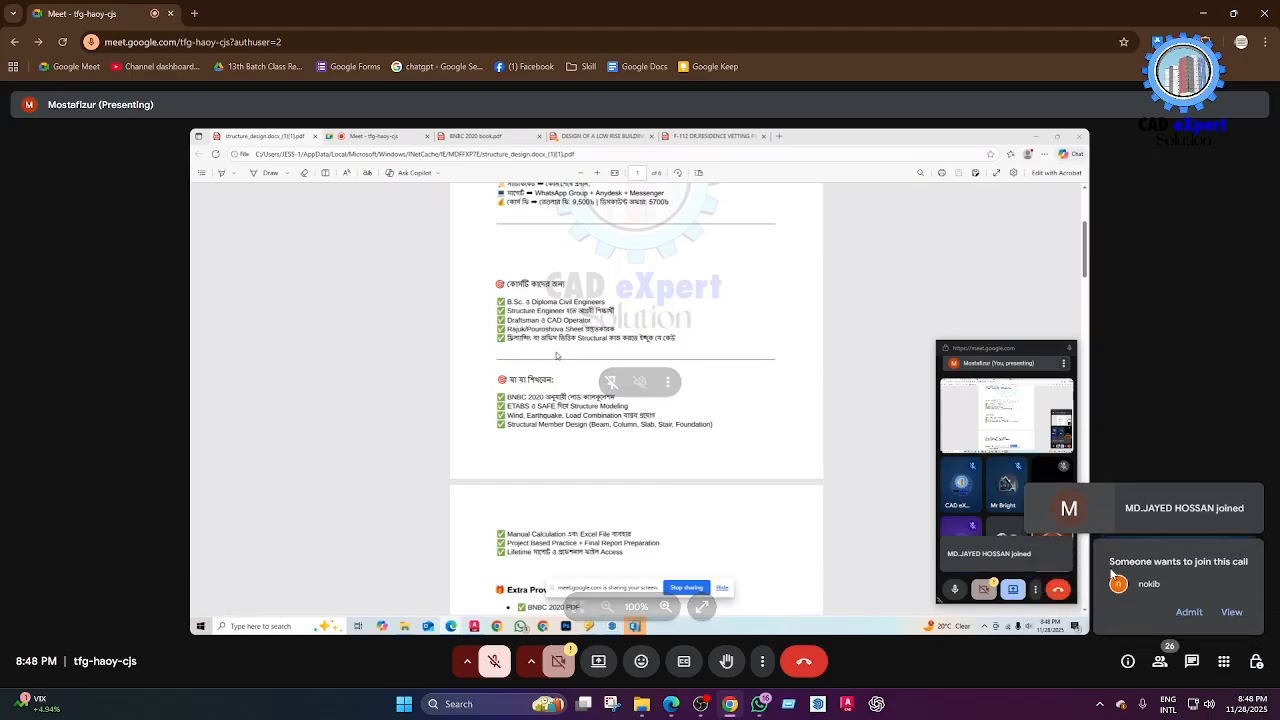
{"action": "left_click", "coordinate": [1188, 614]}
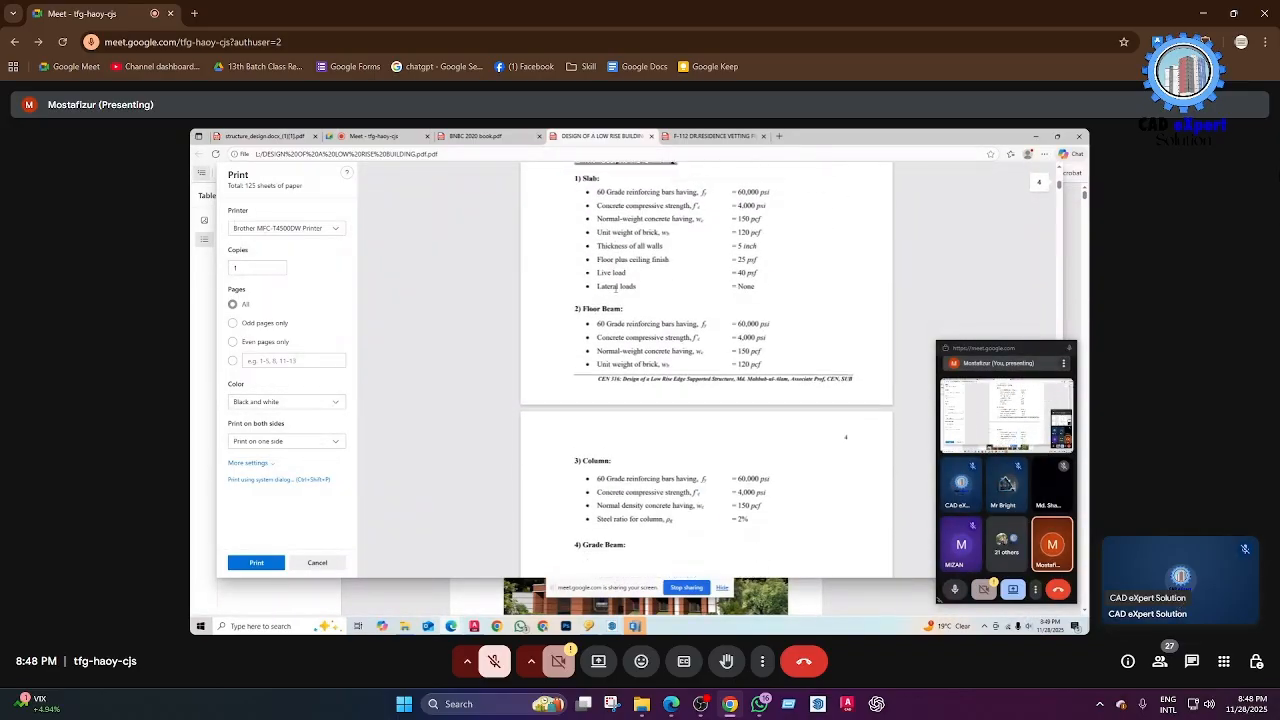
{"action": "right_click", "coordinate": [1240, 175]}
{"action": "key", "text": "Escape"}
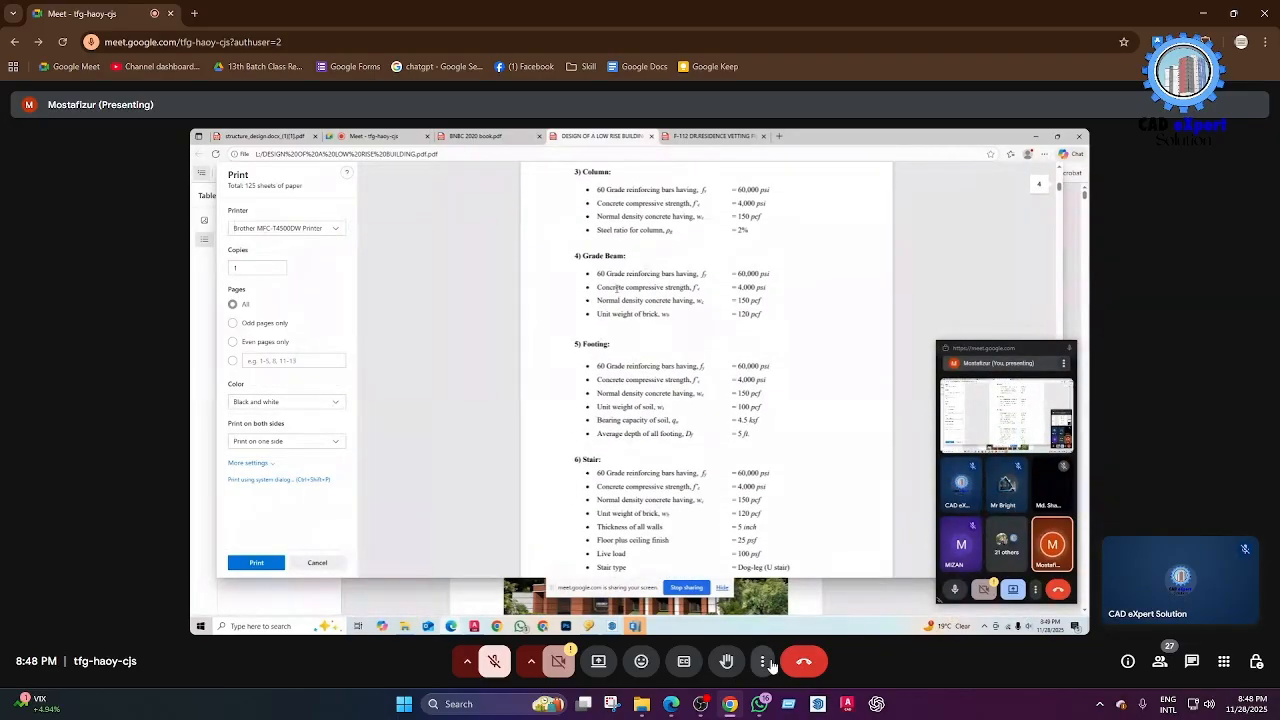
{"action": "left_click", "coordinate": [762, 661]}
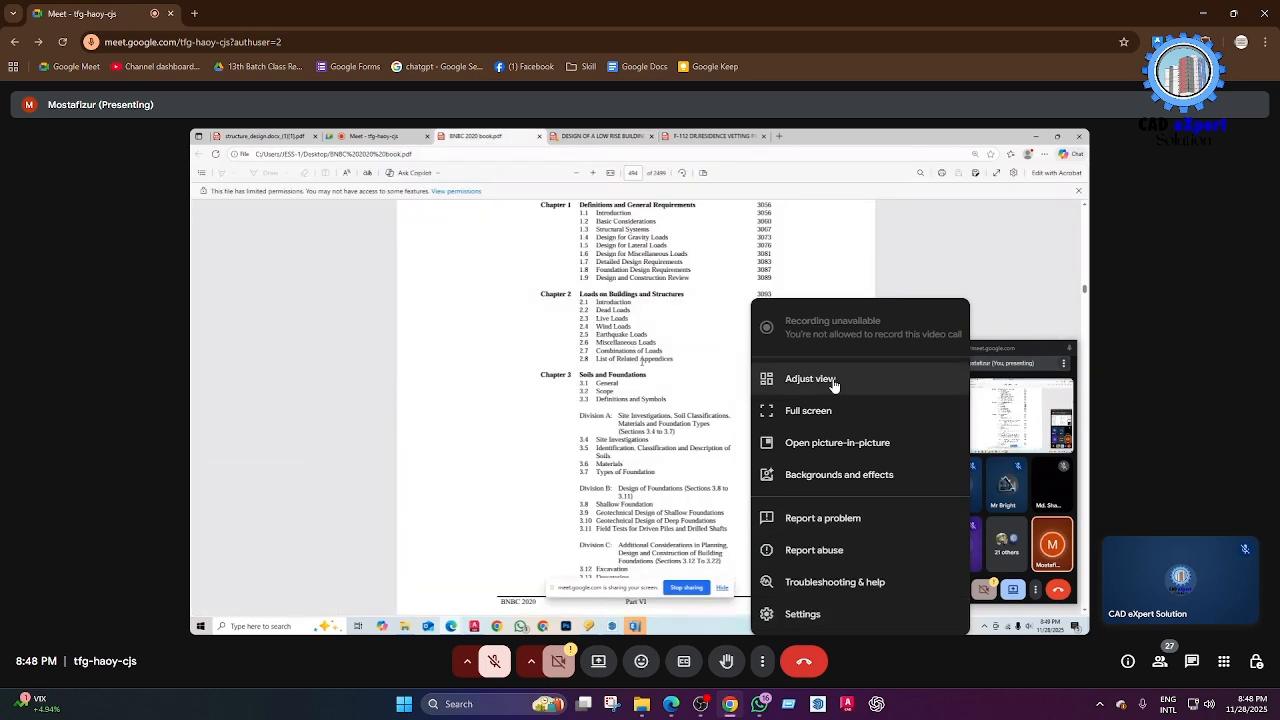
{"action": "left_click", "coordinate": [833, 382]}
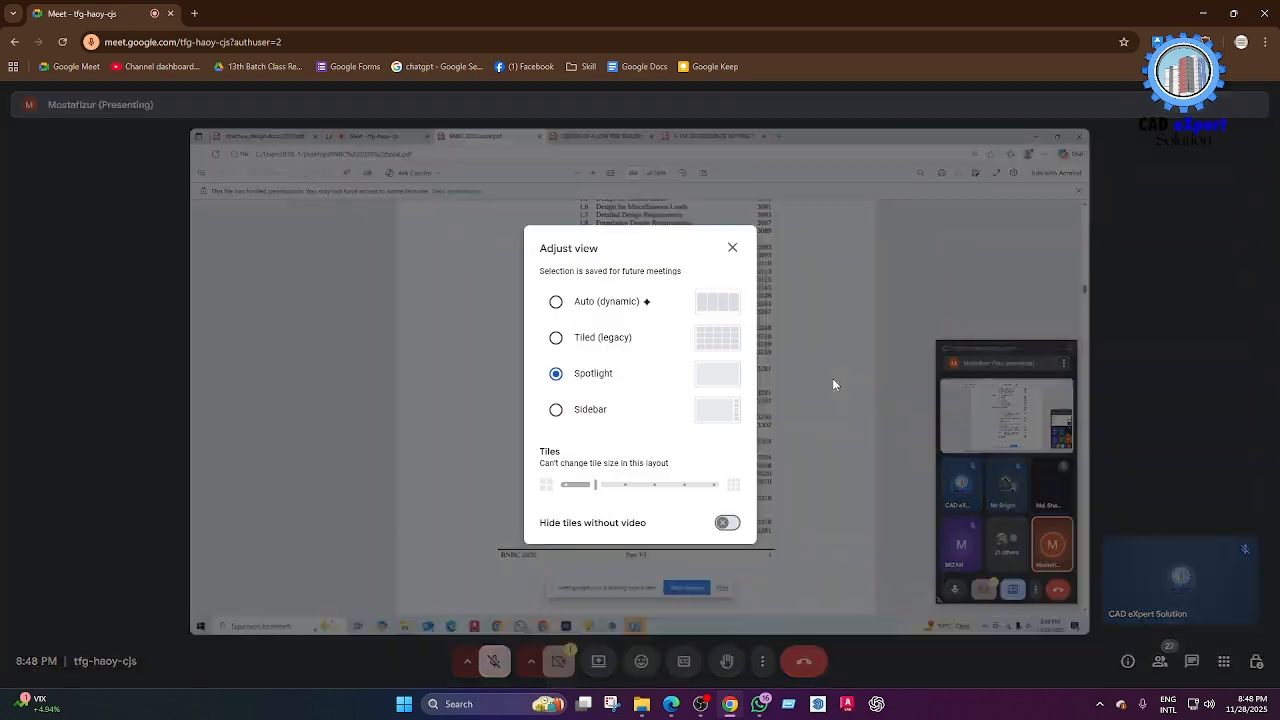
{"action": "left_click", "coordinate": [737, 250]}
Show the meeting in full screen.
{"action": "left_click", "coordinate": [762, 661]}
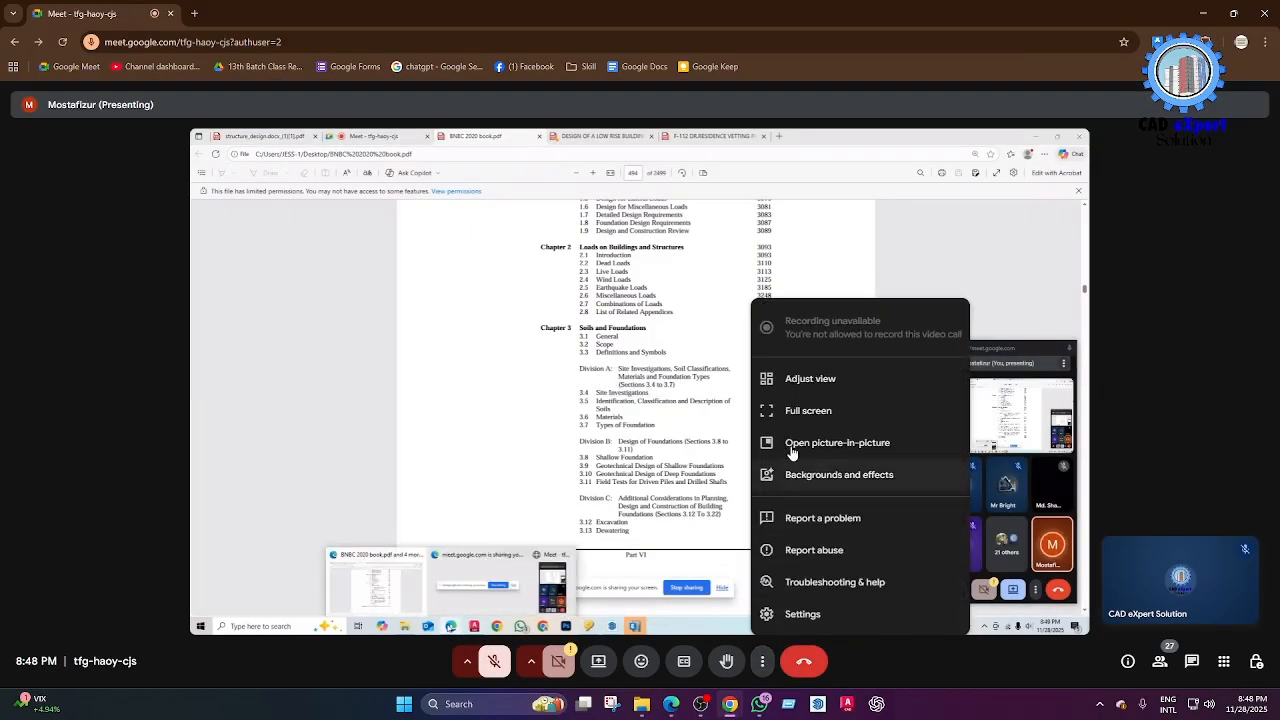
{"action": "left_click", "coordinate": [820, 414]}
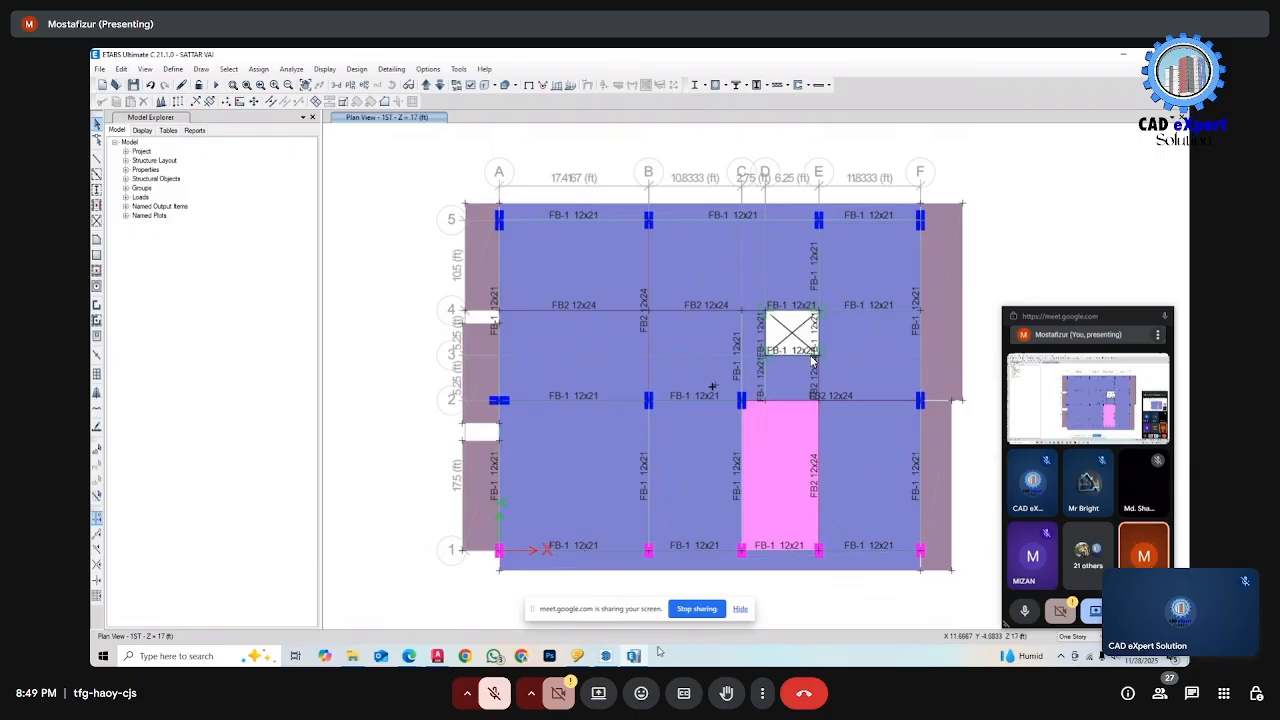
Switch from the ETABS plan view to the BNBC 2020 book PDF in Microsoft Edge and show the Part VI Structural Design contents.
{"action": "mouse_move", "coordinate": [409, 656]}
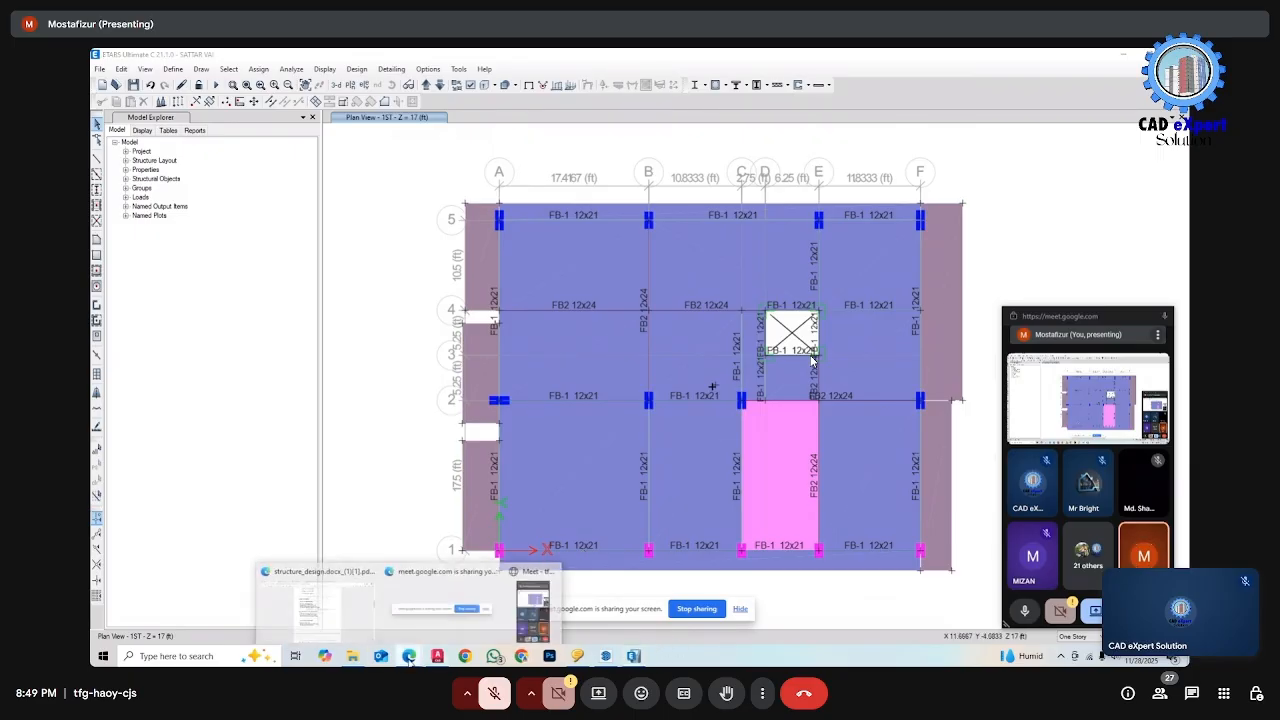
{"action": "left_click", "coordinate": [346, 603]}
{"action": "scroll", "coordinate": [535, 357], "scroll_direction": "down", "scroll_amount": 1}
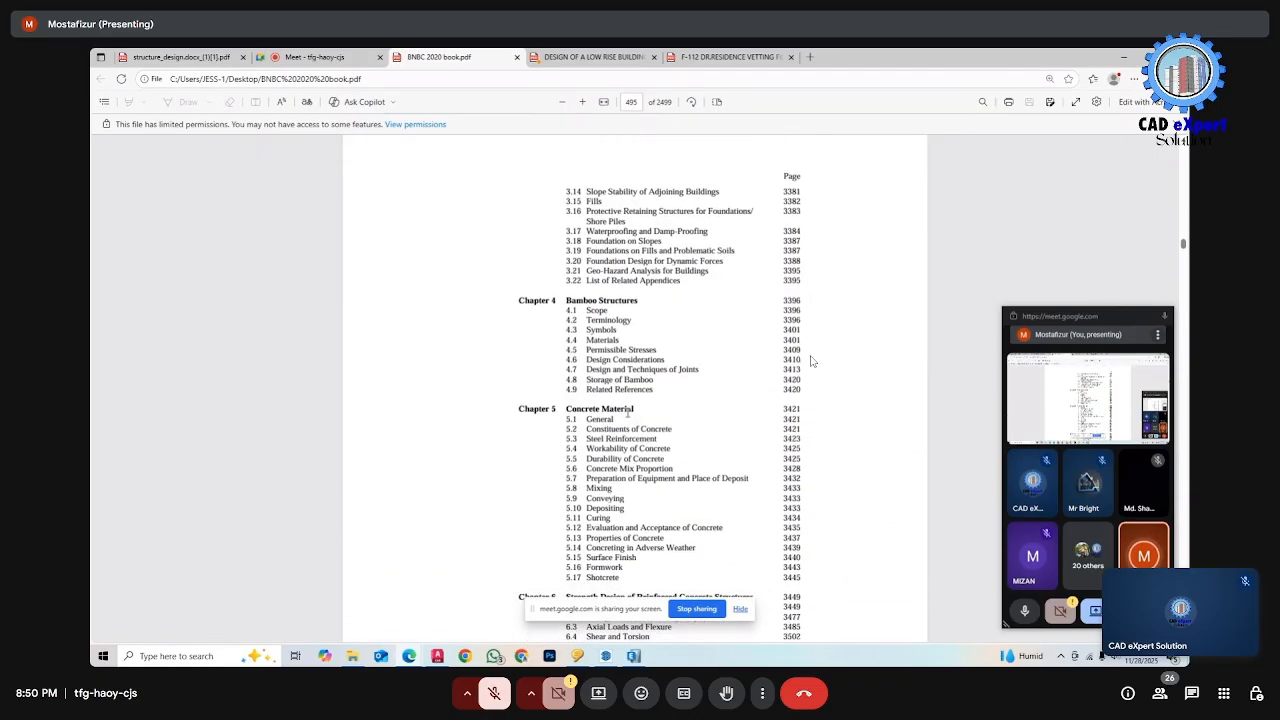
{"action": "scroll", "coordinate": [811, 361], "scroll_direction": "up", "scroll_amount": 6}
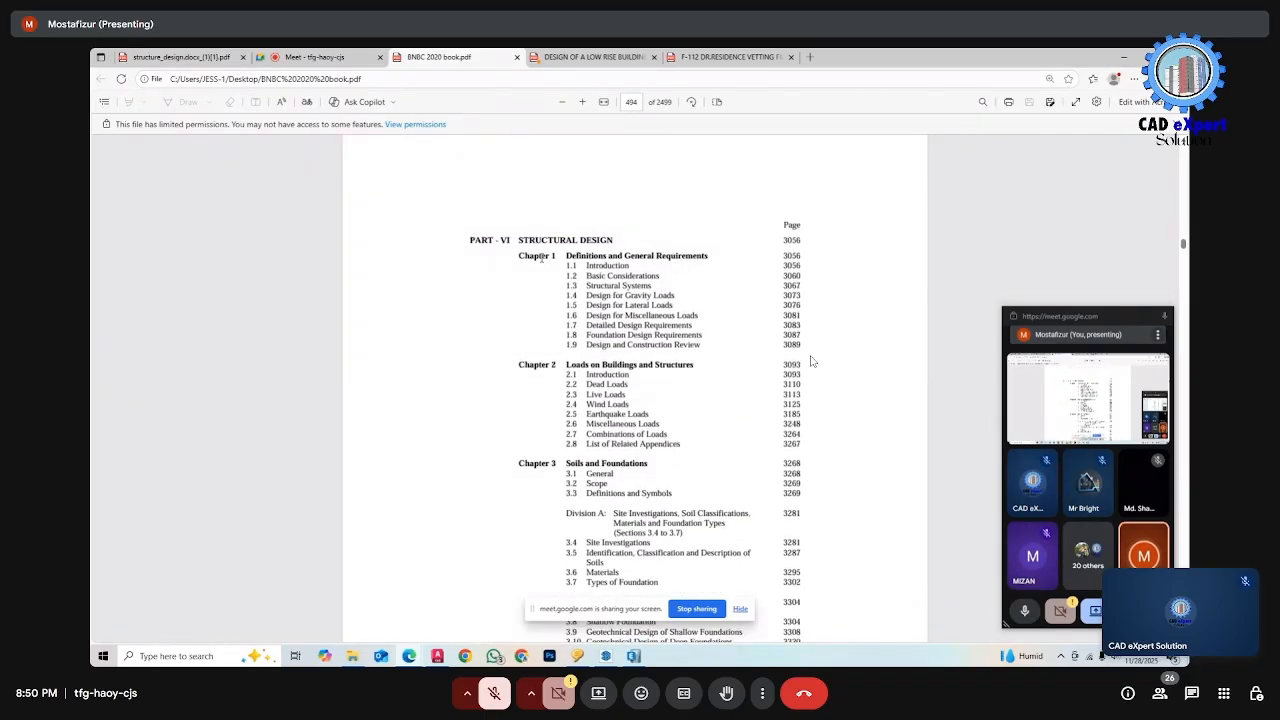
Highlight the Chapter 1, Chapter 2 and Chapter 3 entries in turn in the Part VI contents, ending Chapter 3 at section 3.11.
{"action": "left_click_drag", "start_coordinate": [520, 255], "coordinate": [808, 345]}
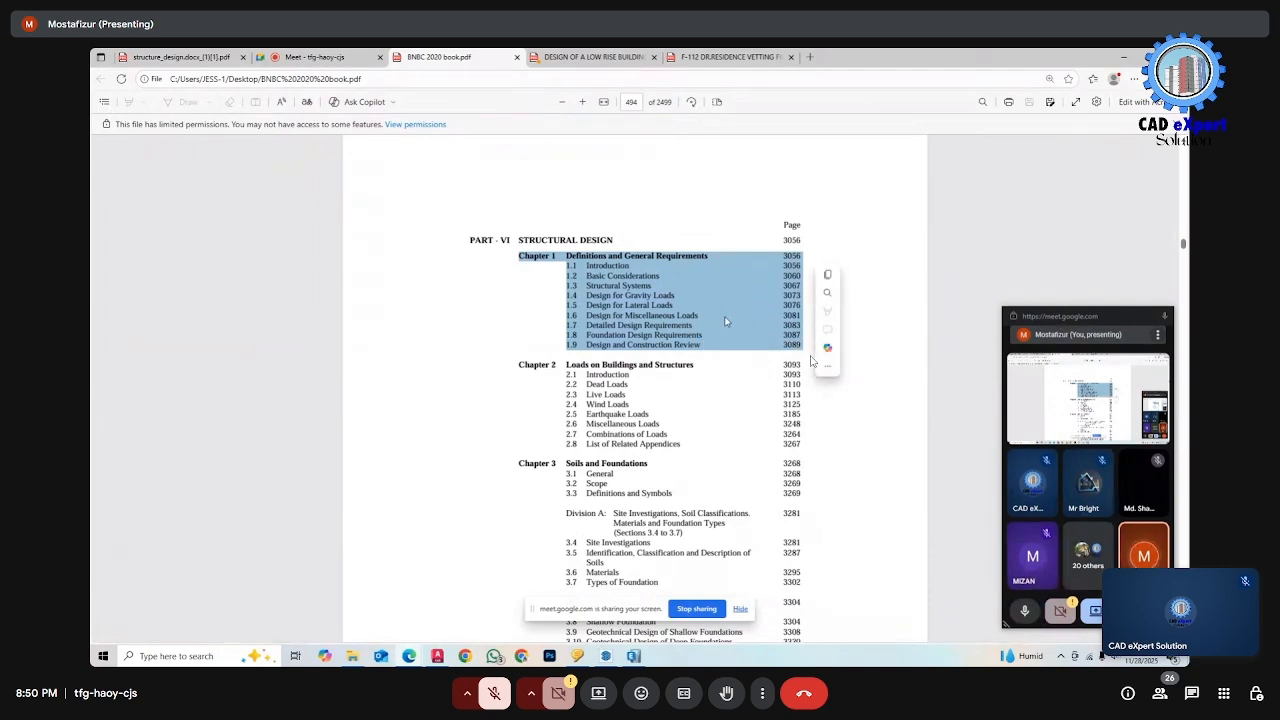
{"action": "left_click", "coordinate": [713, 317]}
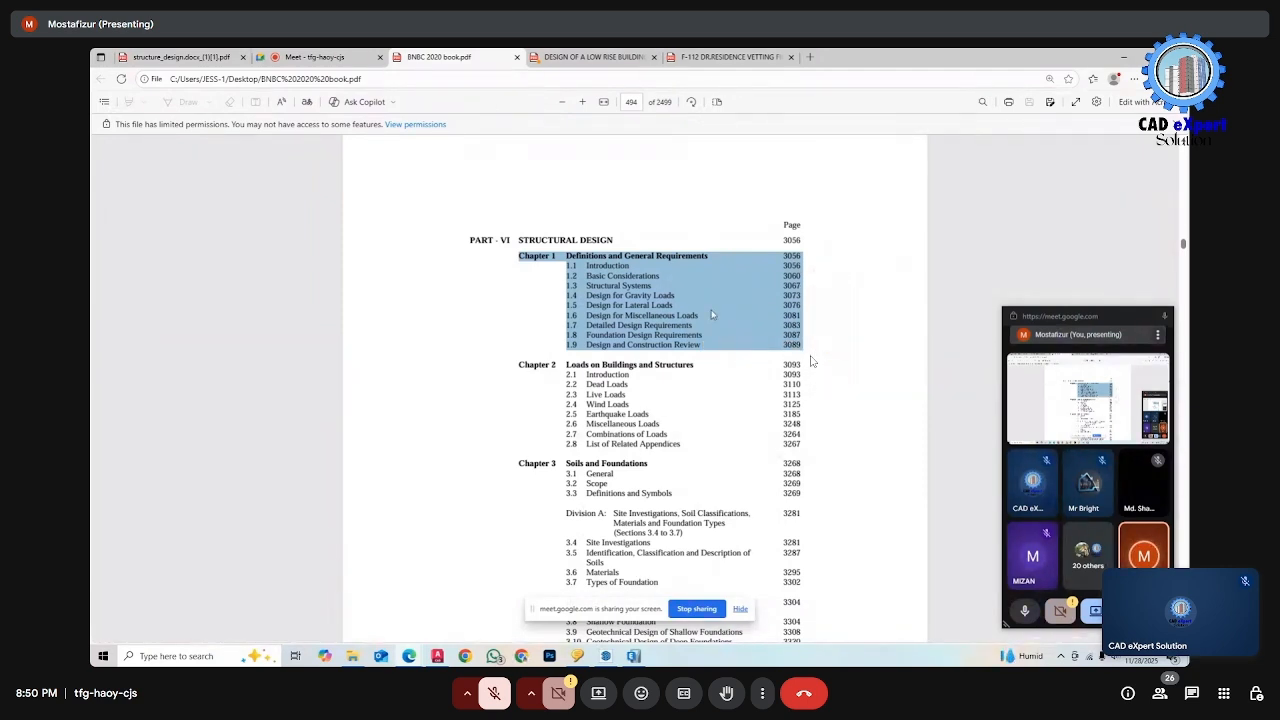
{"action": "scroll", "coordinate": [600, 300], "scroll_direction": "down", "scroll_amount": 1}
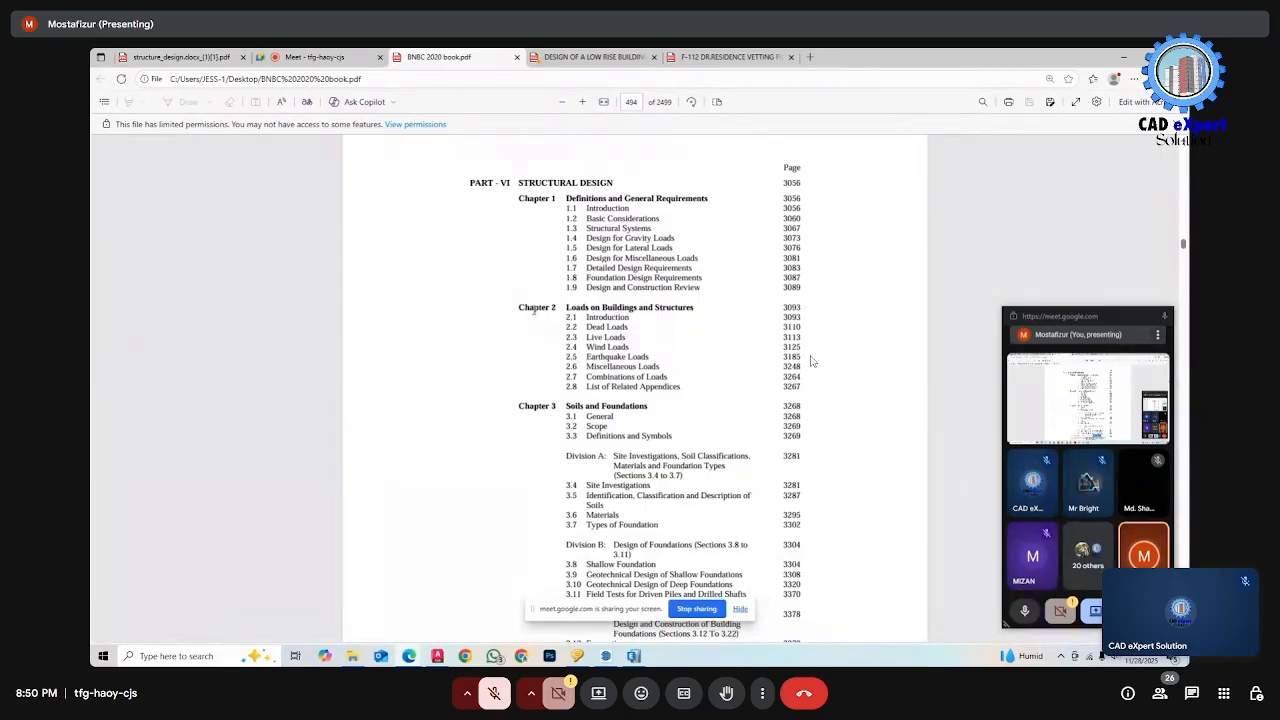
{"action": "left_click_drag", "start_coordinate": [521, 307], "coordinate": [690, 389]}
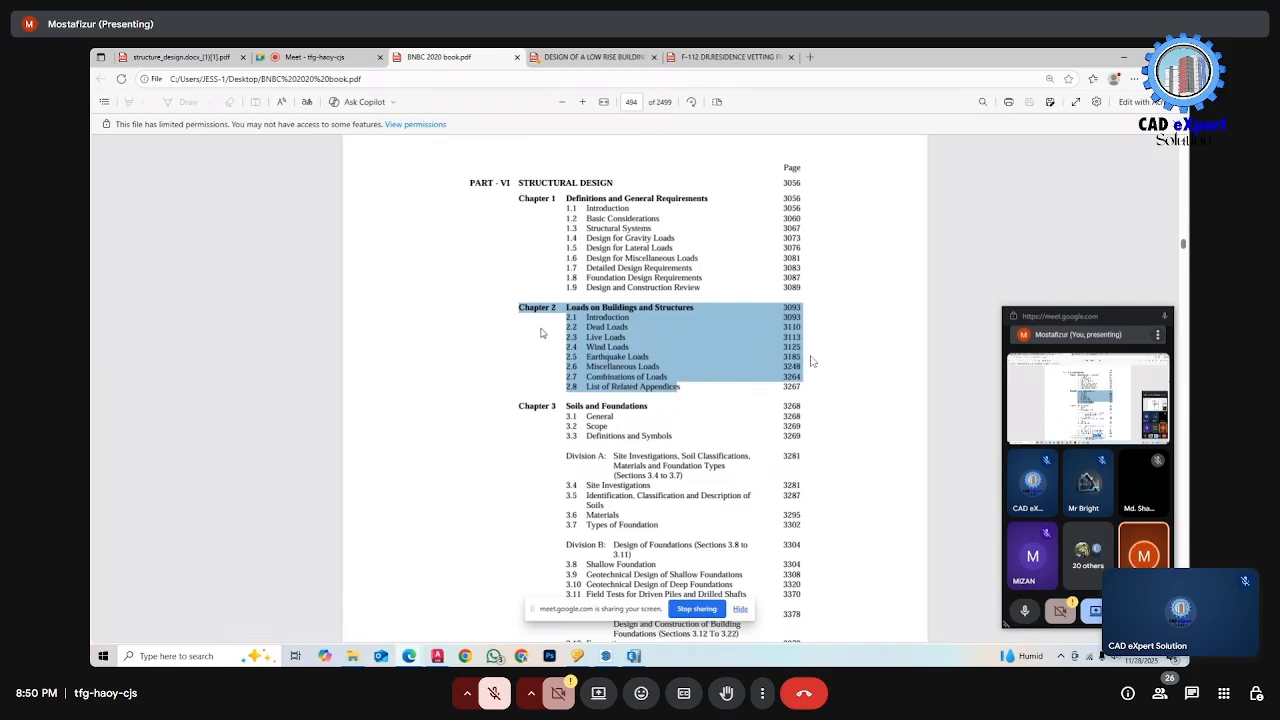
{"action": "scroll", "coordinate": [540, 333], "scroll_direction": "down", "scroll_amount": 2}
{"action": "left_click_drag", "start_coordinate": [521, 291], "coordinate": [661, 480]}
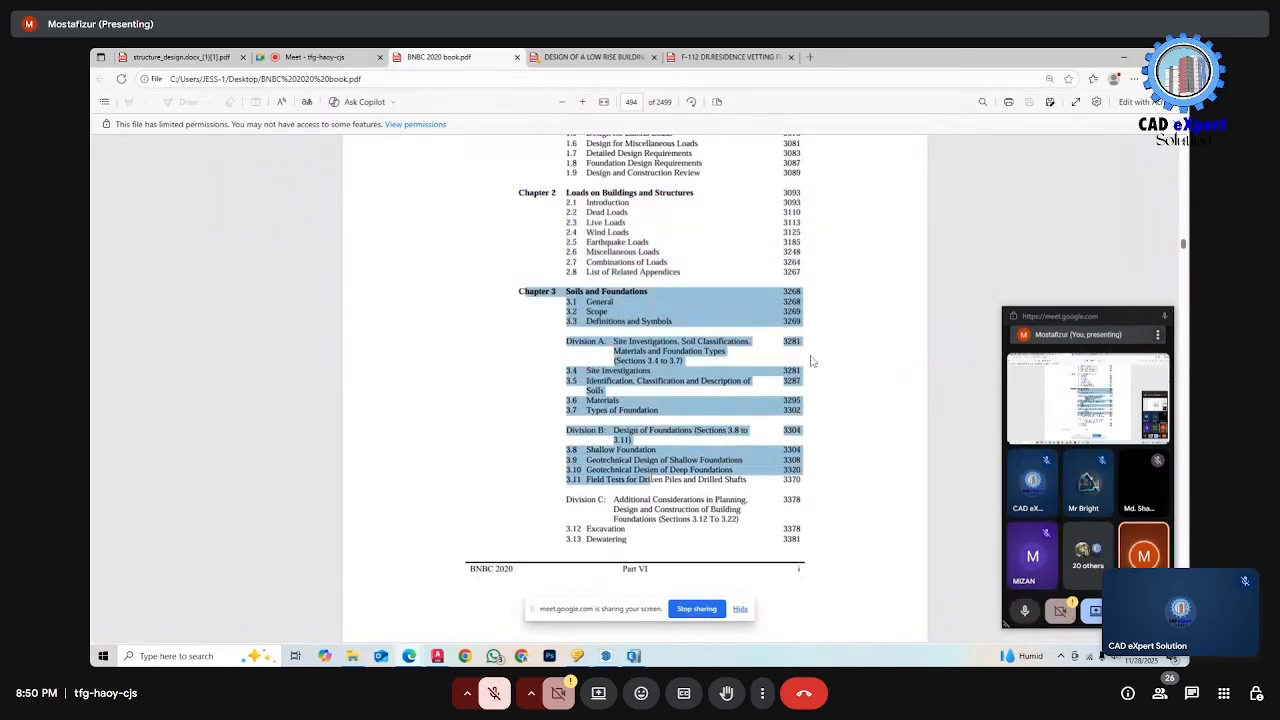
{"action": "left_click", "coordinate": [491, 388]}
{"action": "left_click_drag", "start_coordinate": [516, 298], "coordinate": [800, 485]}
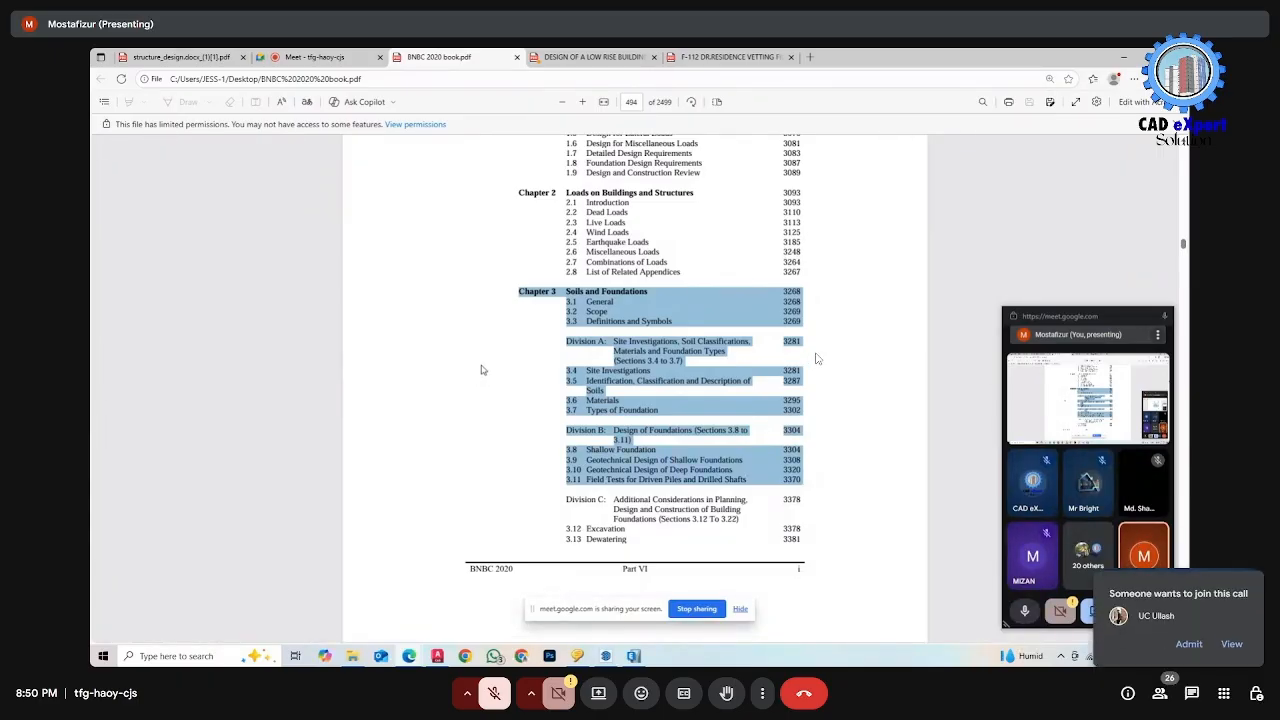
Admit the three people who ask to join the call one after another.
{"action": "left_click", "coordinate": [1187, 643]}
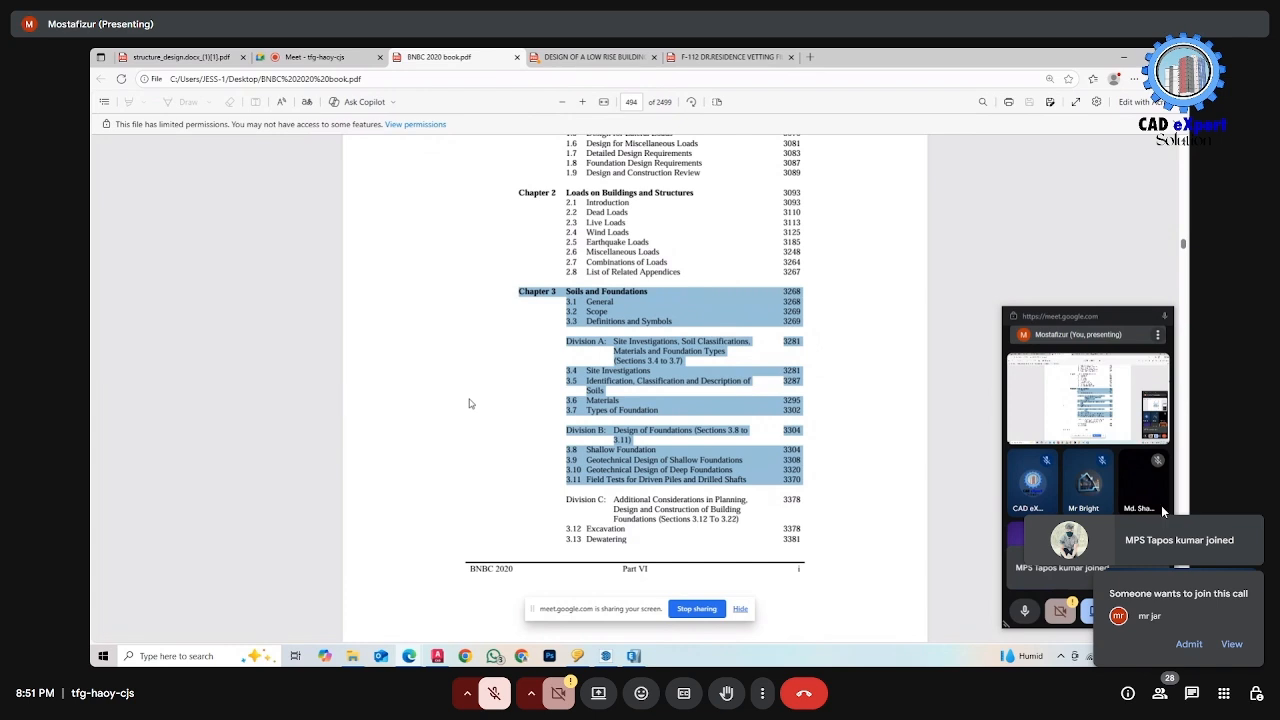
{"action": "left_click", "coordinate": [1189, 646]}
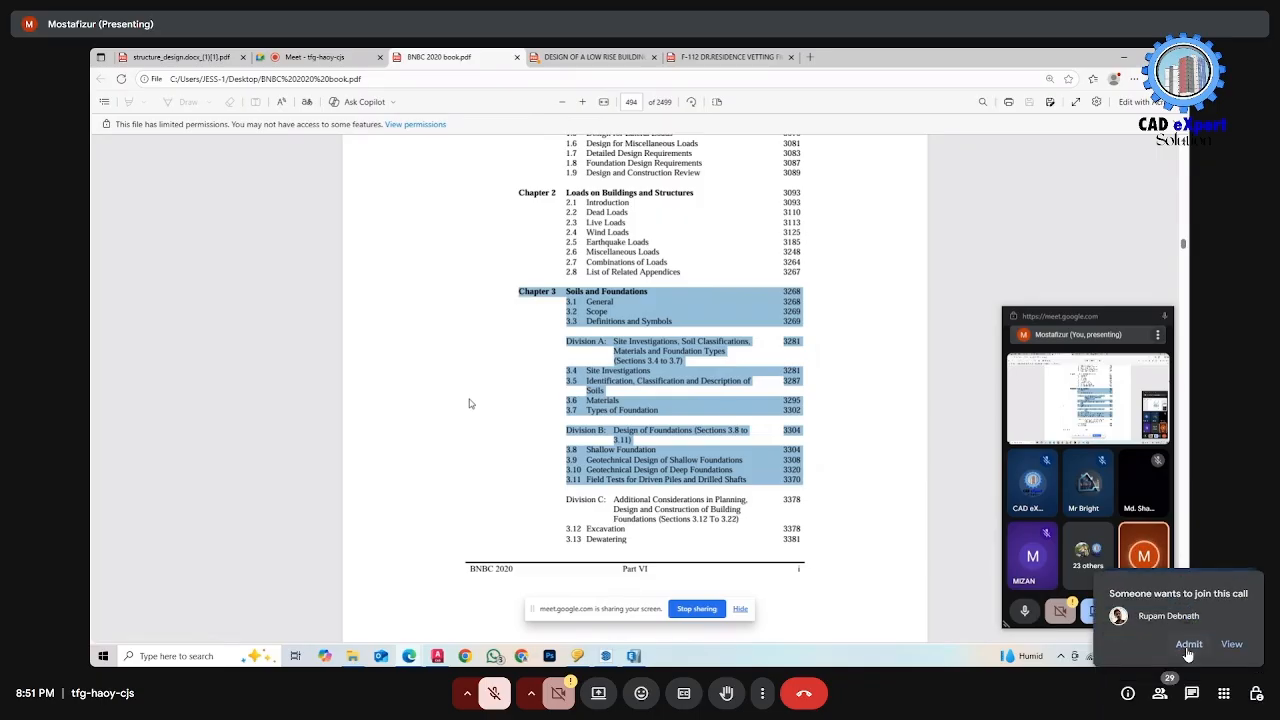
{"action": "left_click", "coordinate": [1188, 646]}
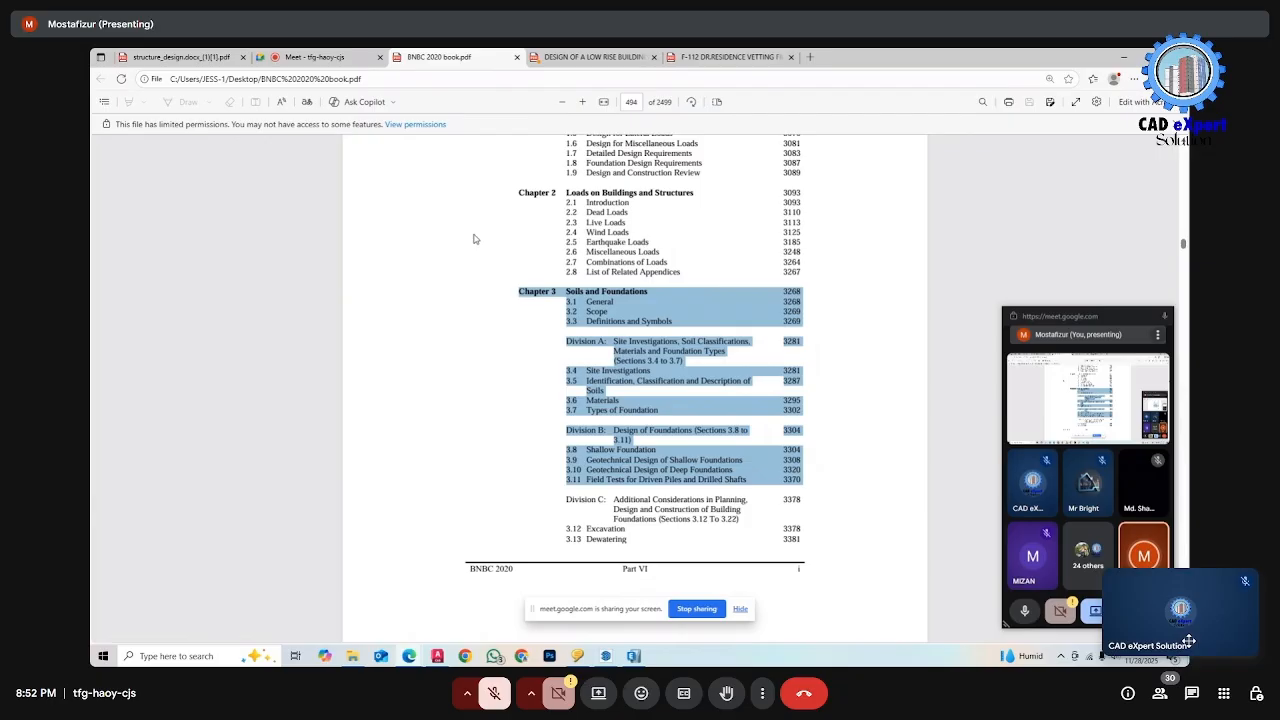
Switch to the structure_design course outline PDF, show the classes down to Class 06, and admit the person asking to join.
{"action": "left_click", "coordinate": [160, 56]}
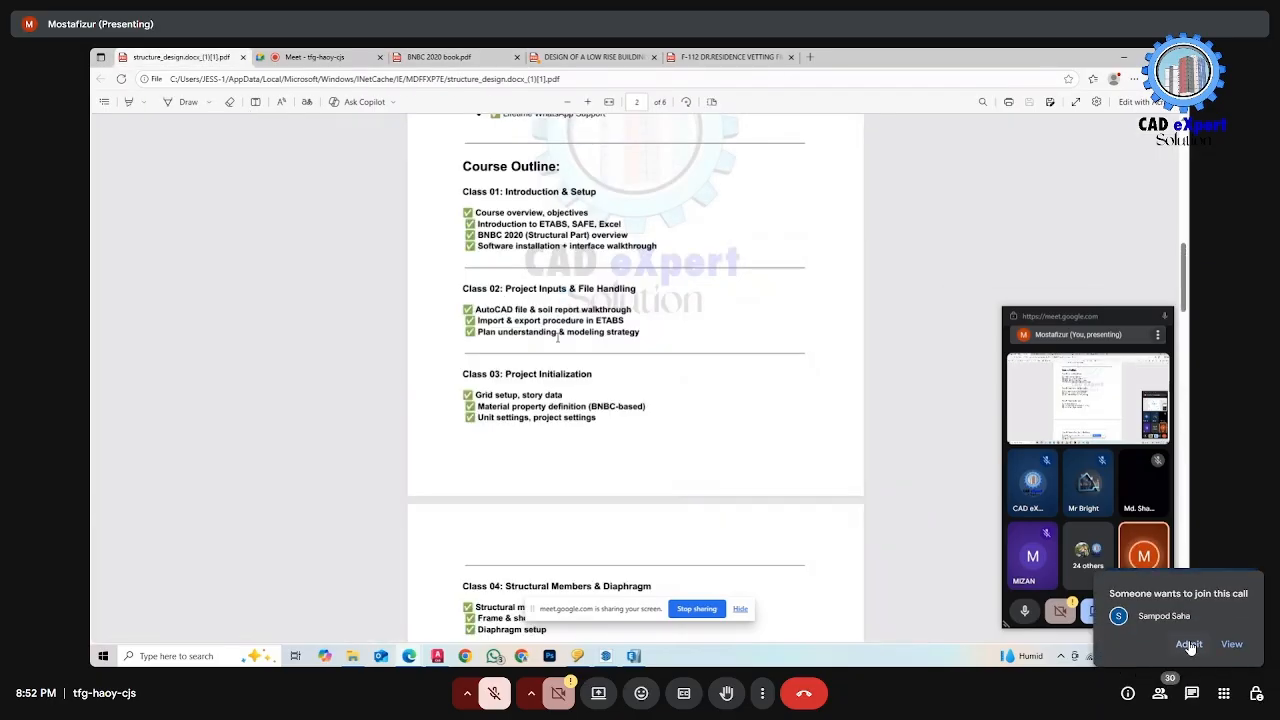
{"action": "scroll", "coordinate": [557, 338], "scroll_direction": "down", "scroll_amount": 1}
{"action": "left_click", "coordinate": [1189, 648]}
{"action": "scroll", "coordinate": [554, 327], "scroll_direction": "down", "scroll_amount": 2}
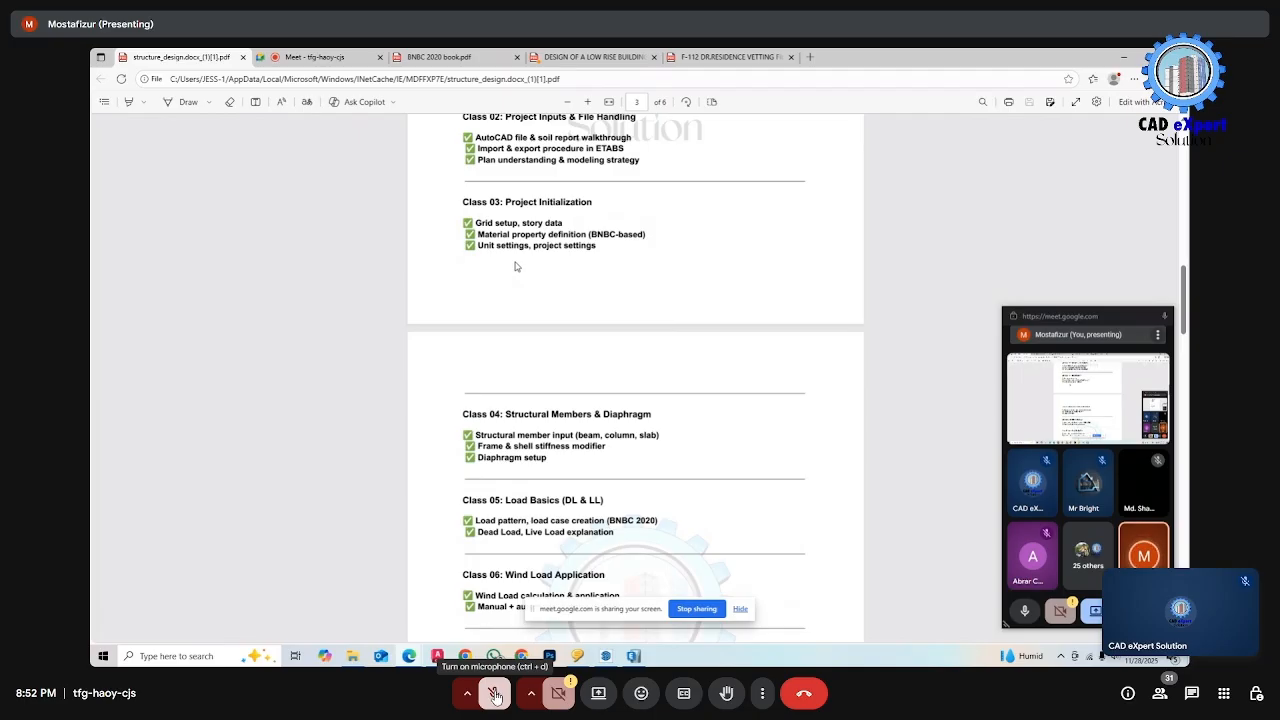
Toggle the microphone and admit the five people who ask to join the call one after another.
{"action": "left_click", "coordinate": [495, 695]}
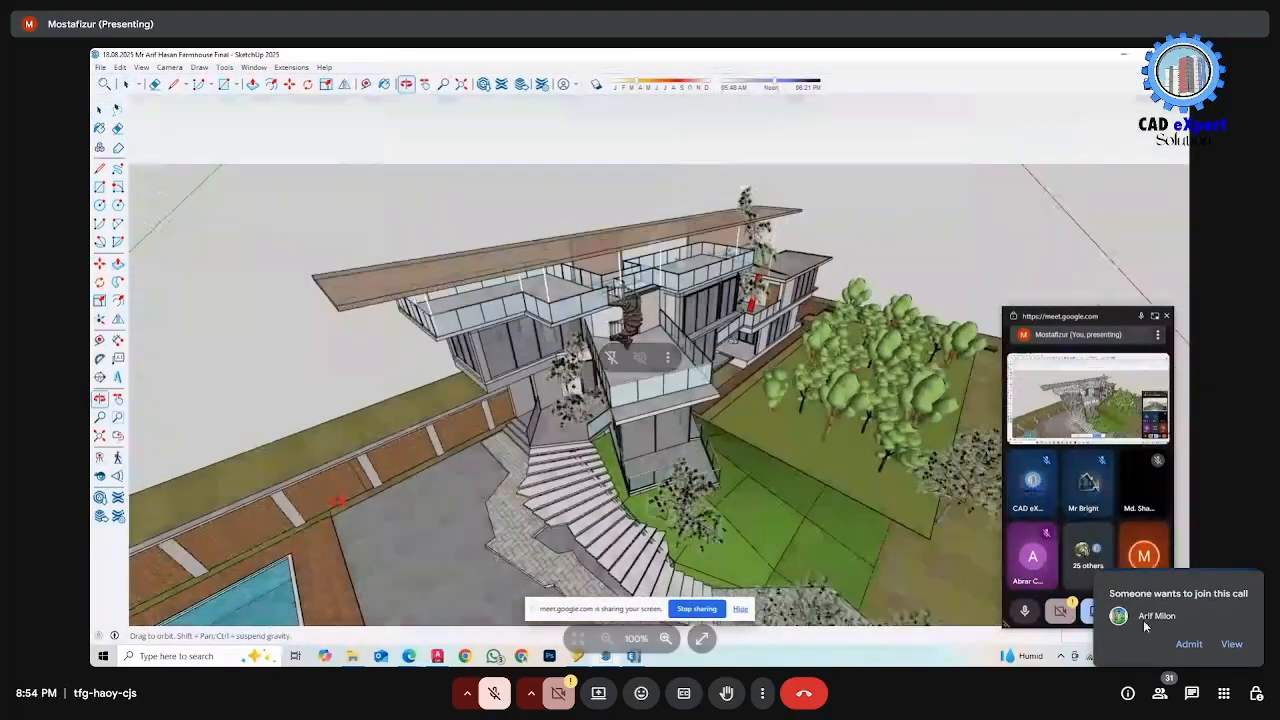
{"action": "left_click", "coordinate": [1188, 644]}
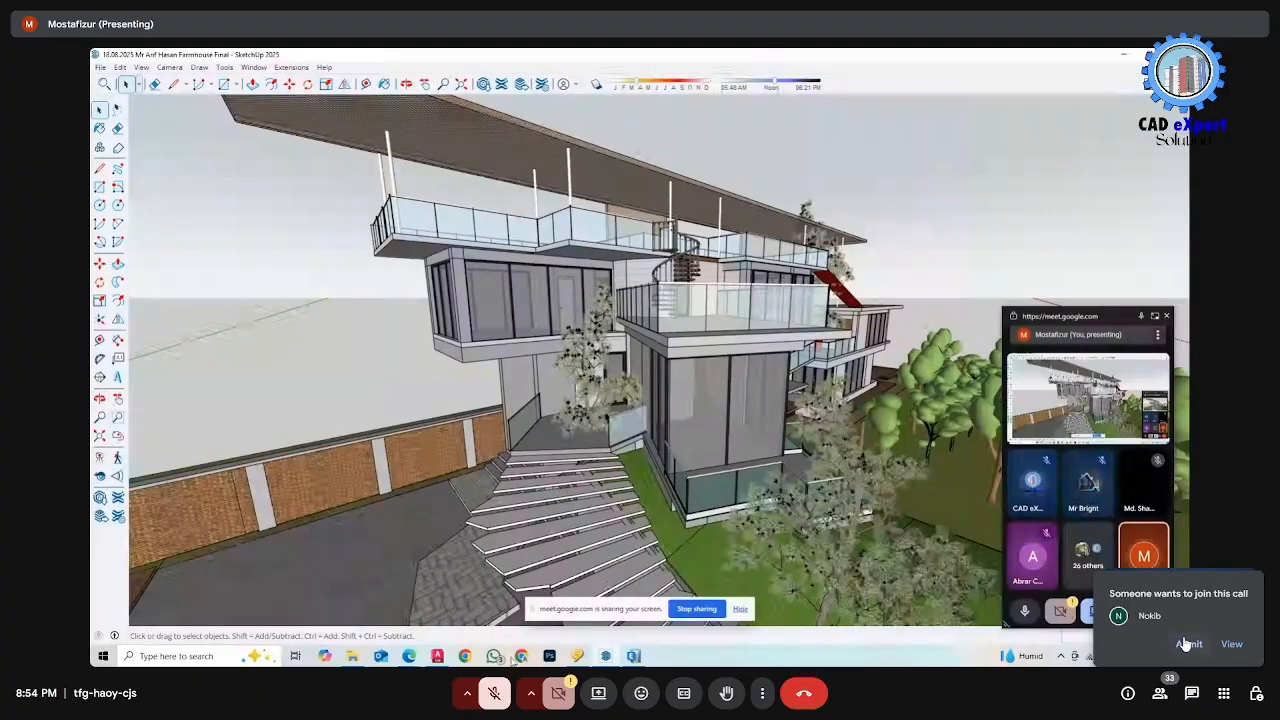
{"action": "left_click", "coordinate": [1185, 644]}
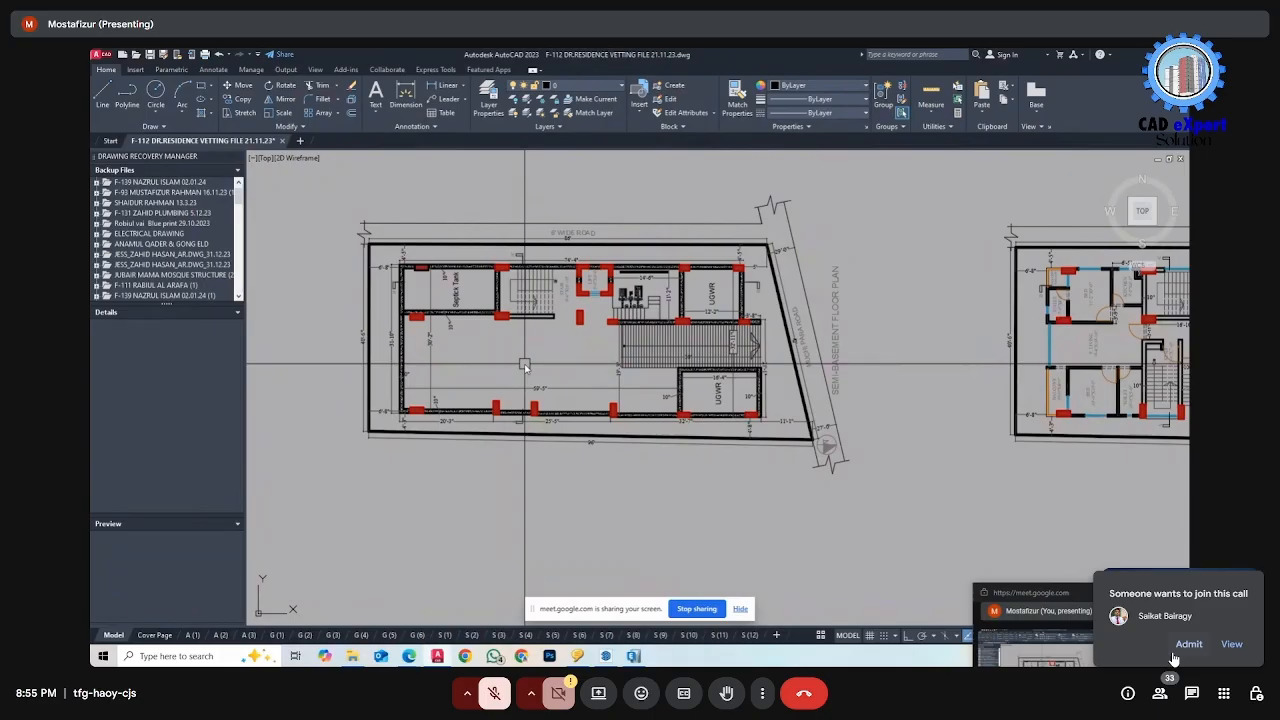
{"action": "left_click", "coordinate": [1185, 645]}
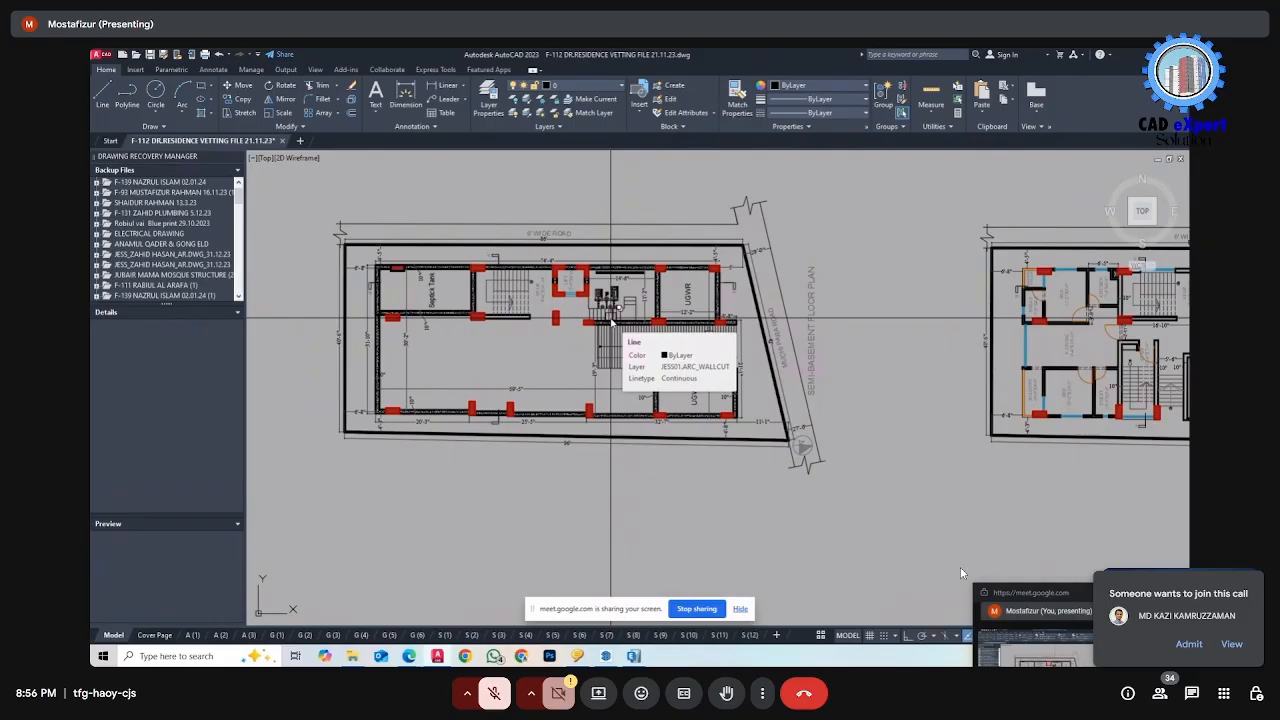
{"action": "left_click", "coordinate": [1189, 645]}
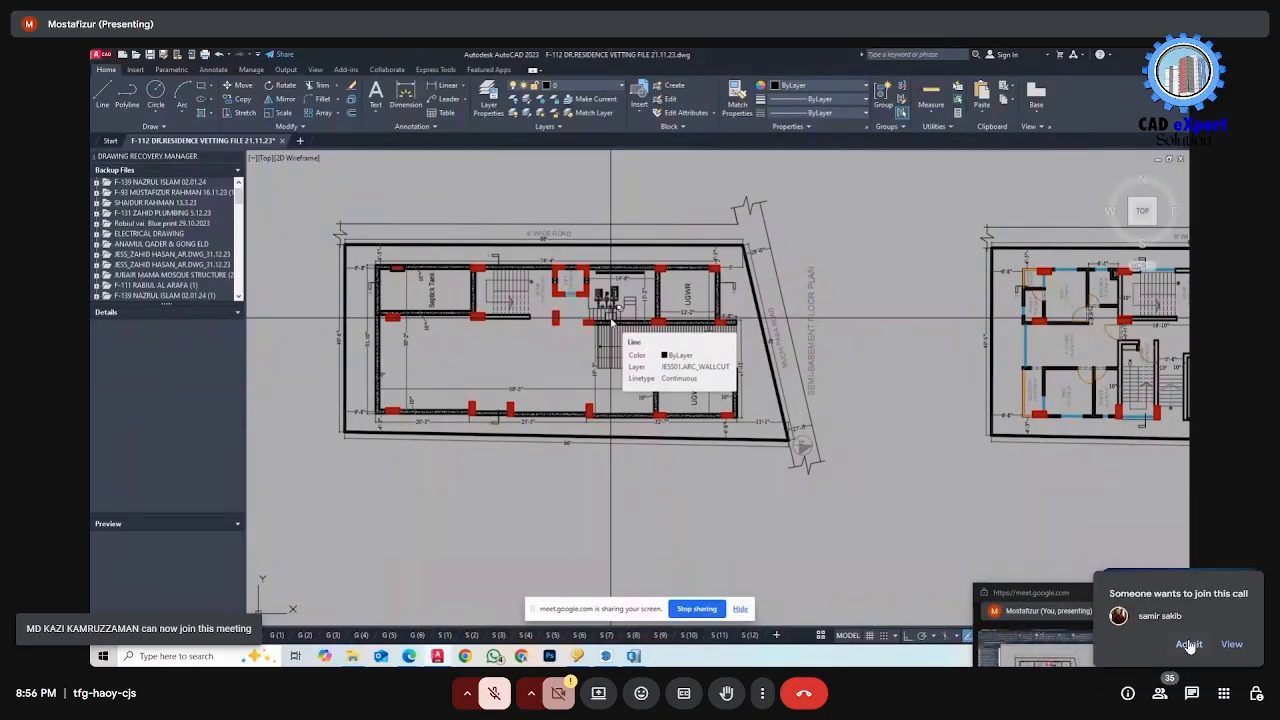
{"action": "left_click", "coordinate": [1189, 645]}
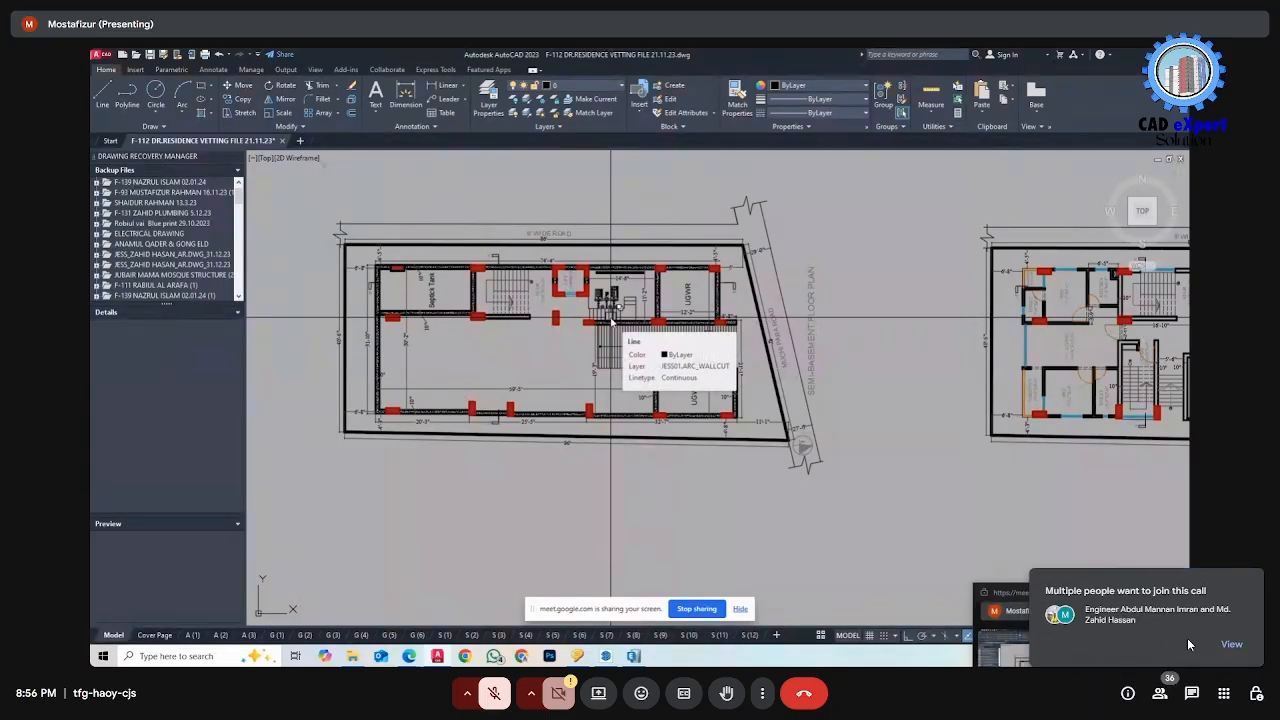
Admit both waiting people at once from the participant list, close the list, and admit the next person who asks to join.
{"action": "left_click", "coordinate": [1231, 644]}
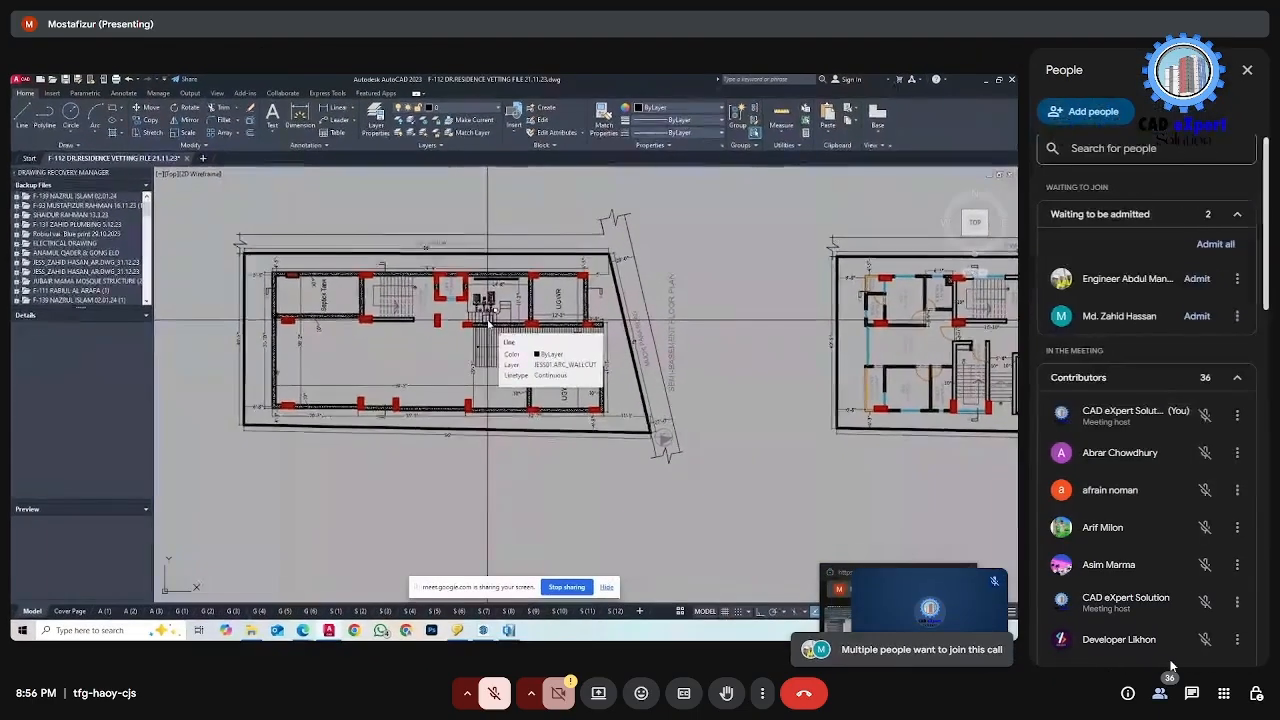
{"action": "left_click", "coordinate": [1215, 244]}
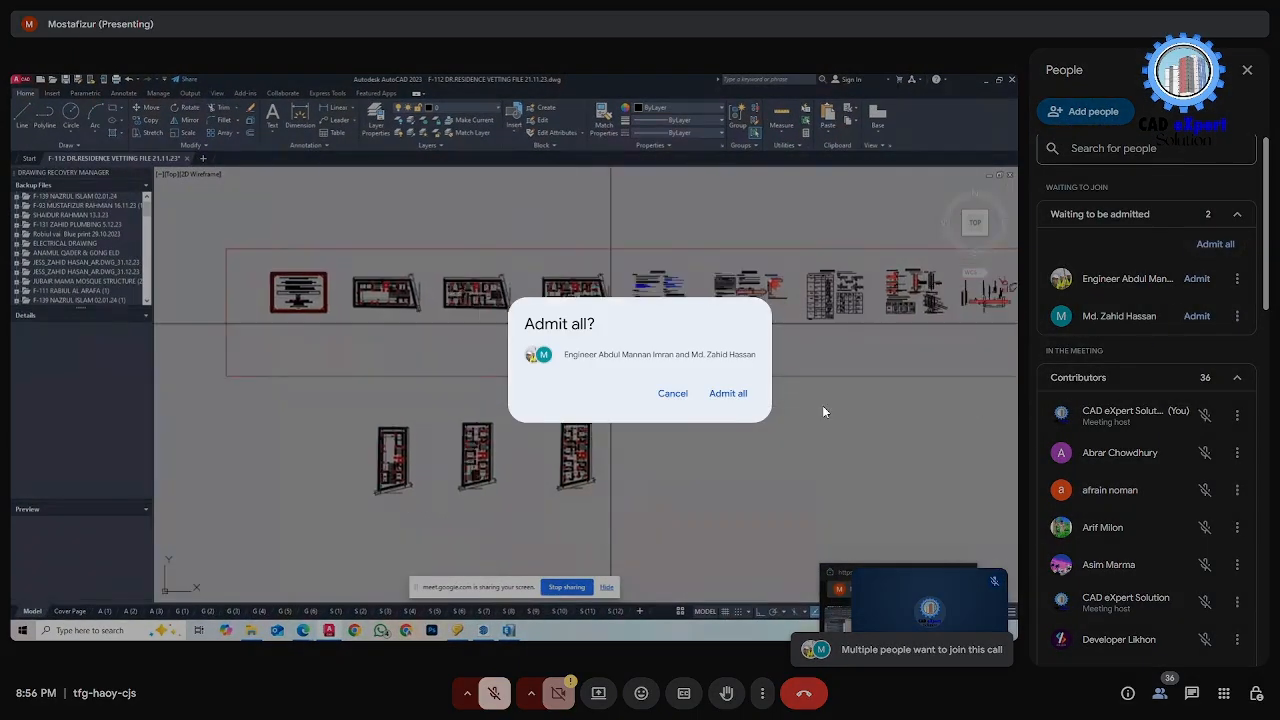
{"action": "left_click", "coordinate": [728, 393]}
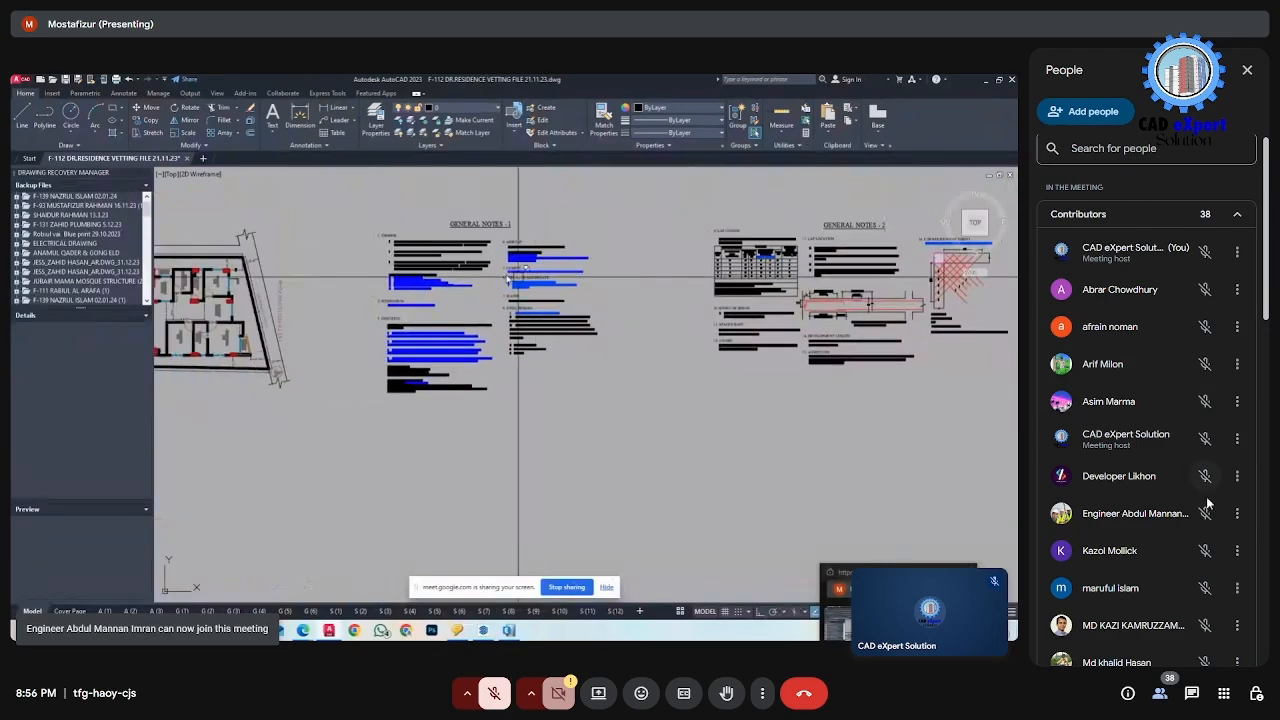
{"action": "left_click", "coordinate": [1162, 695]}
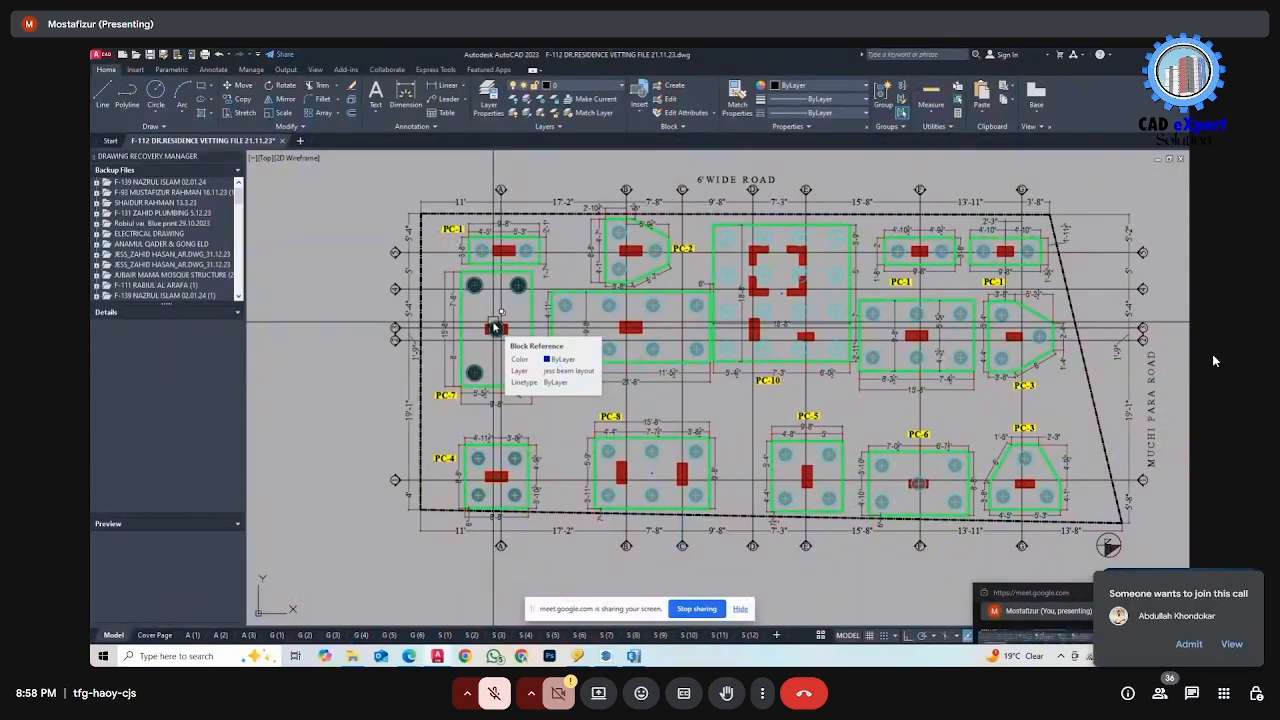
{"action": "left_click", "coordinate": [1192, 645]}
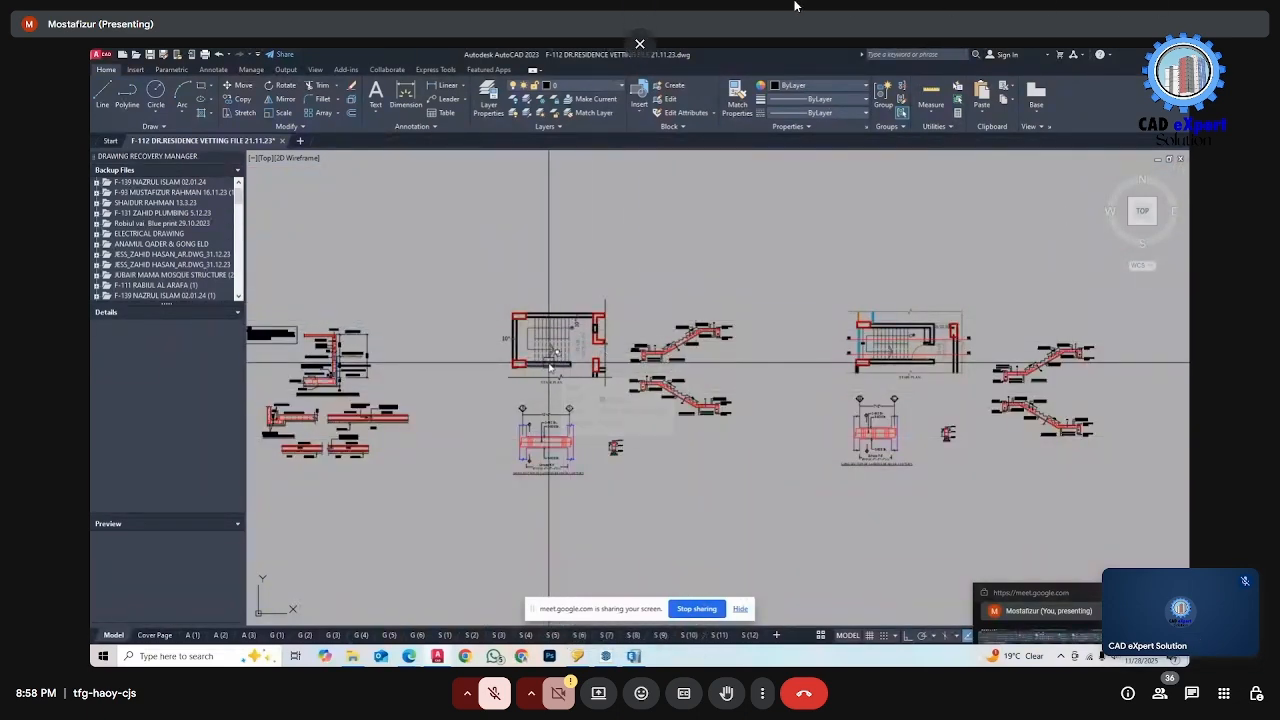
Exit full screen, reduce the Meet browser to a small movable window, and admit the person asking to join.
{"action": "key", "text": "Escape"}
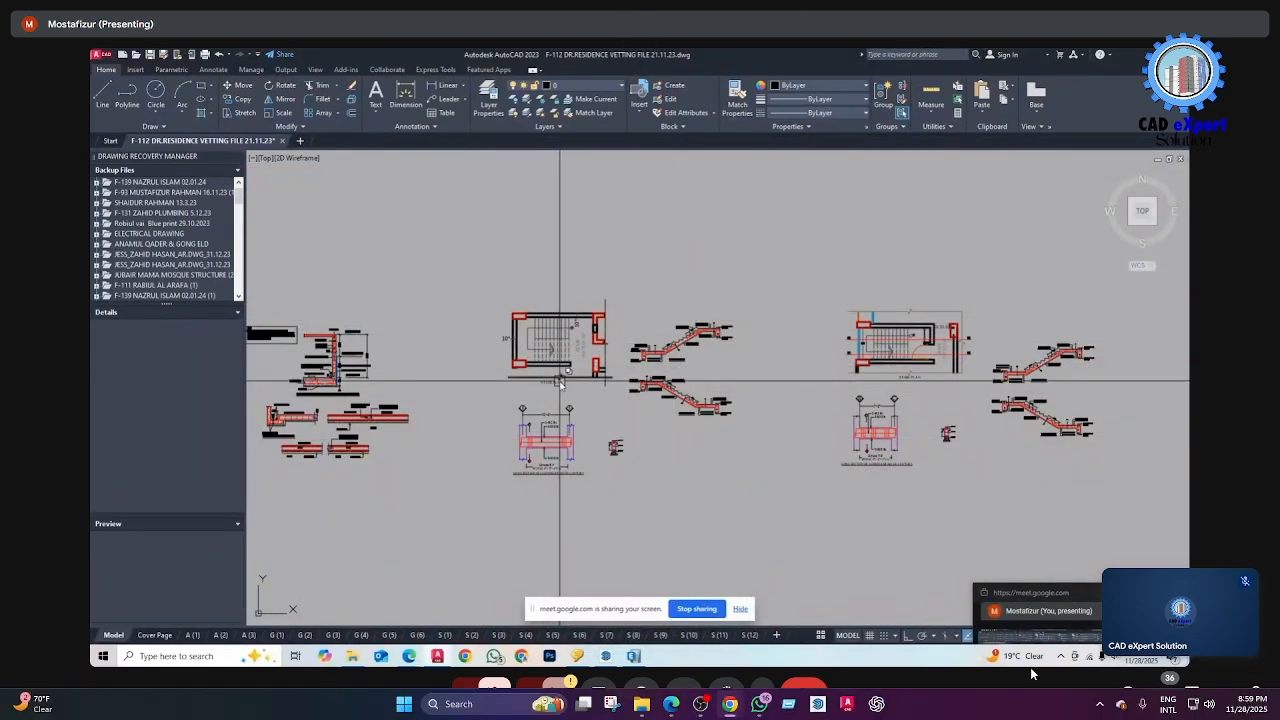
{"action": "double_click", "coordinate": [914, 15]}
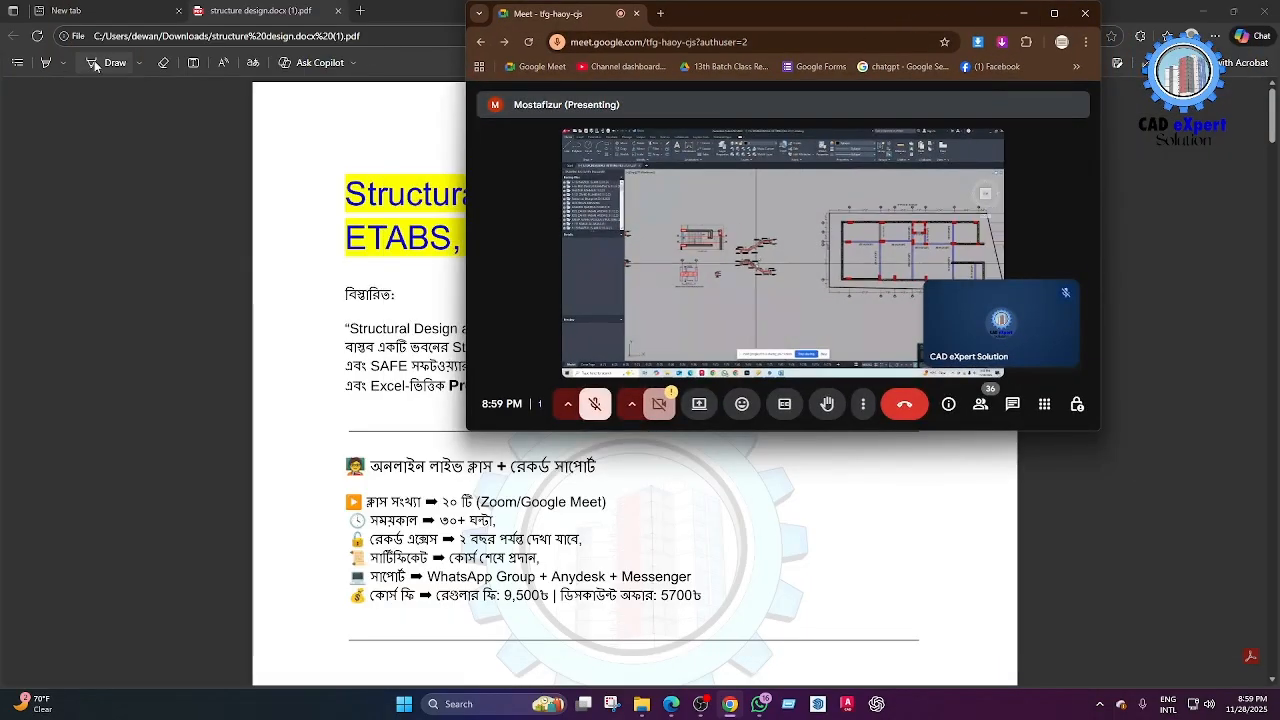
{"action": "left_click_drag", "start_coordinate": [800, 23], "coordinate": [555, 37]}
{"action": "left_click", "coordinate": [769, 372]}
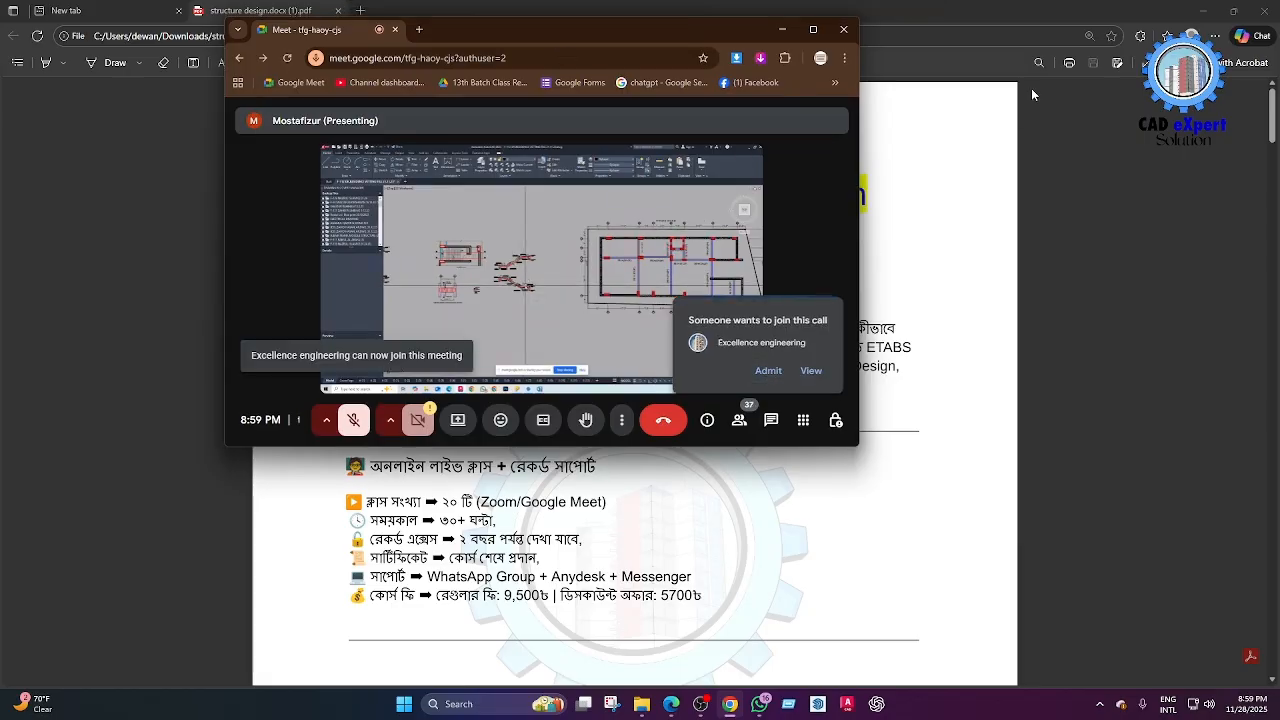
Minimize the course PDF, both Downloads folder windows and the WhatsApp chat to uncover the desktop.
{"action": "left_click", "coordinate": [1202, 16]}
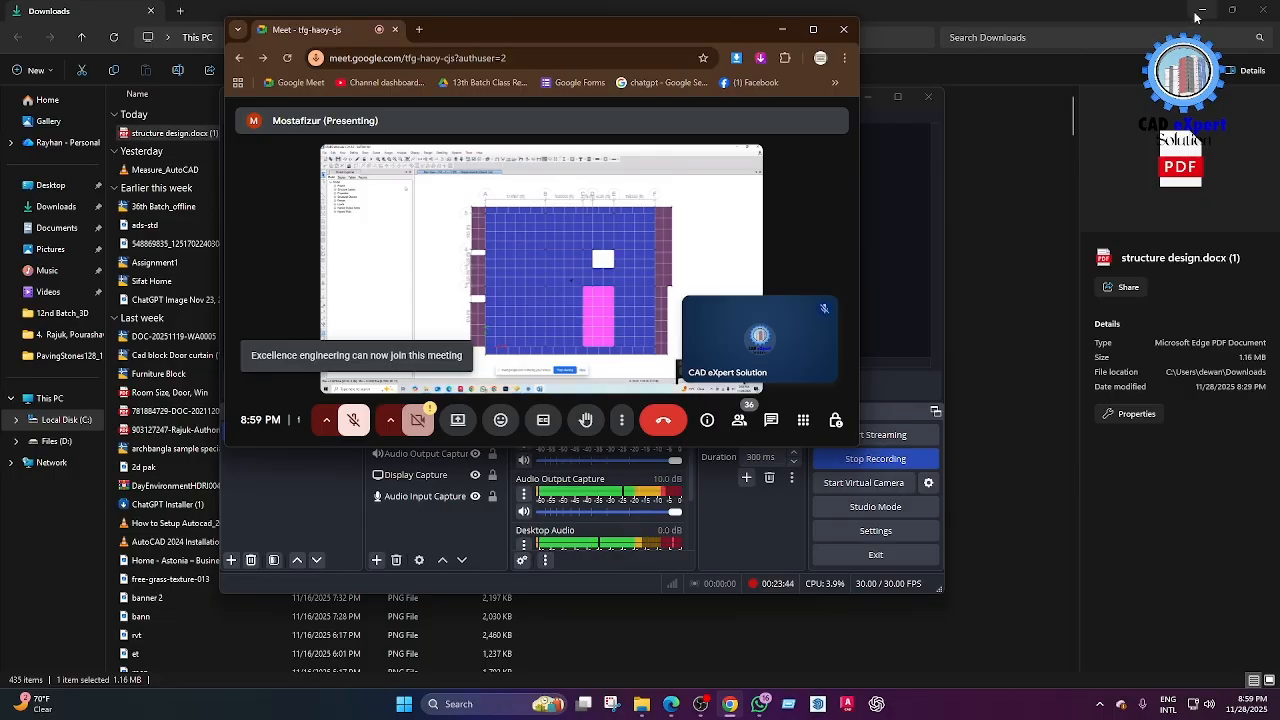
{"action": "left_click", "coordinate": [1198, 14]}
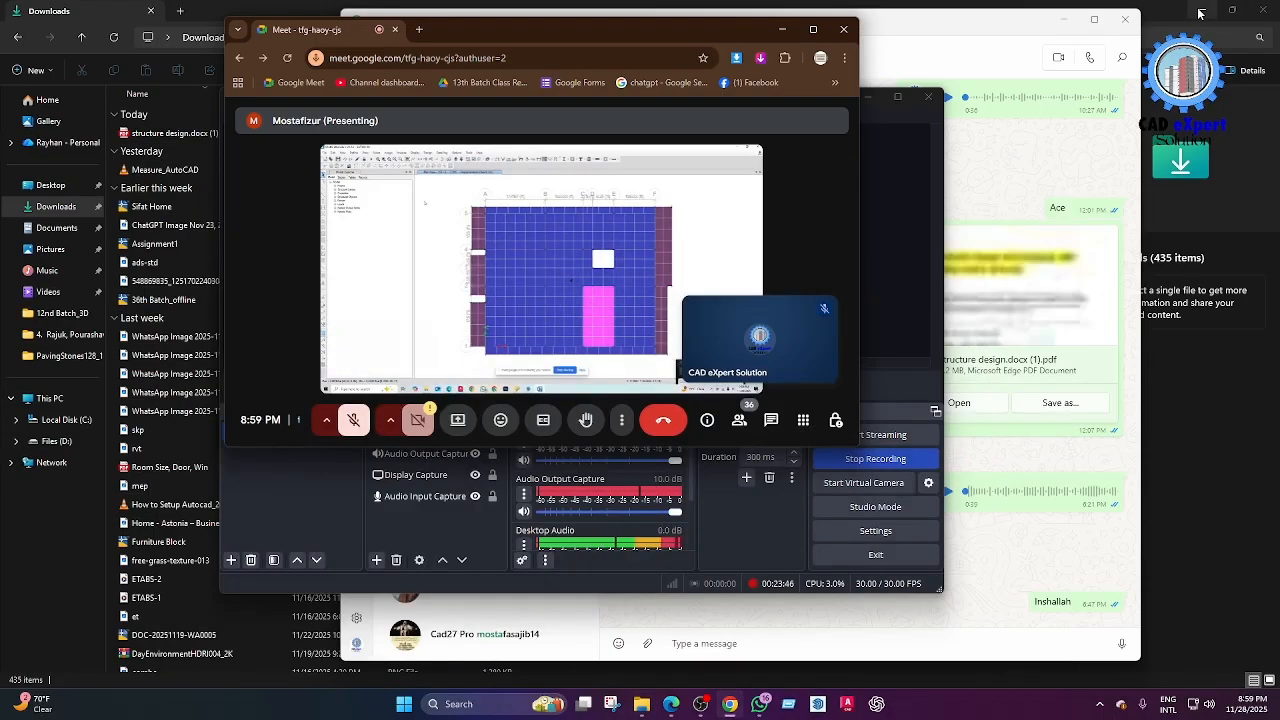
{"action": "left_click", "coordinate": [1199, 13]}
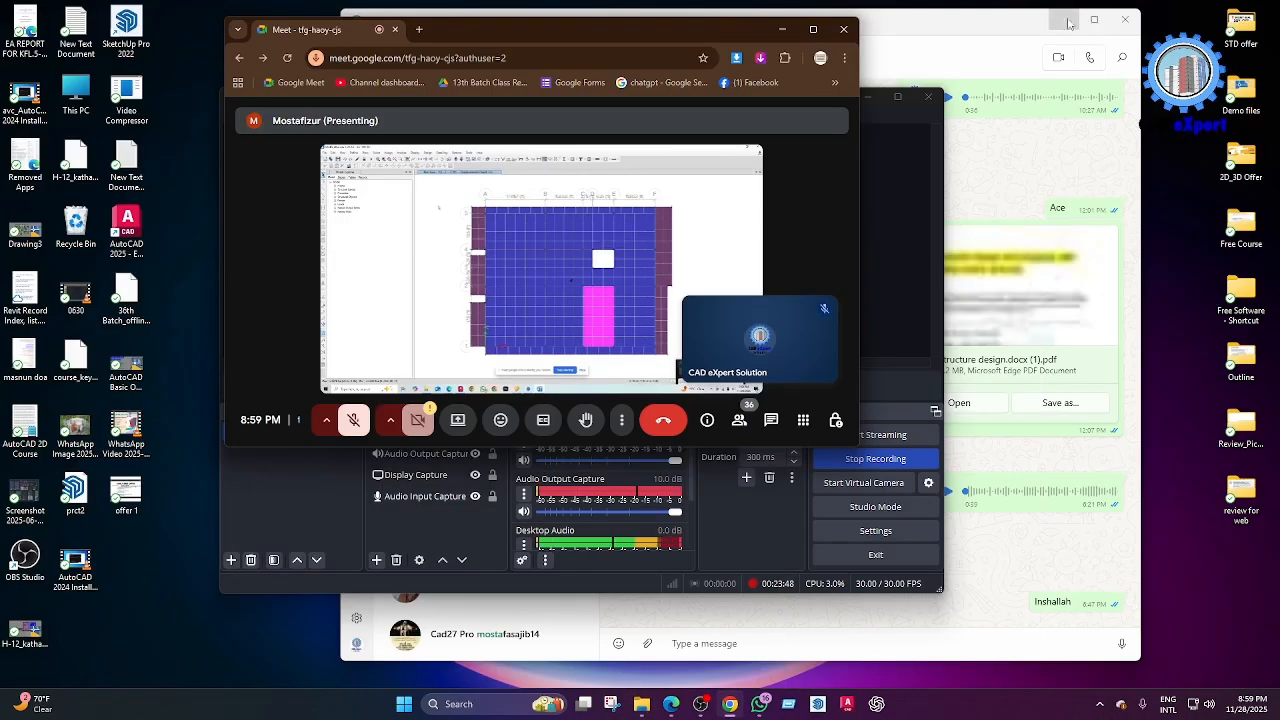
{"action": "left_click", "coordinate": [1066, 20]}
Open the STD offer folder from the desktop and place its restored window beside the Meet window.
{"action": "left_click", "coordinate": [1235, 32]}
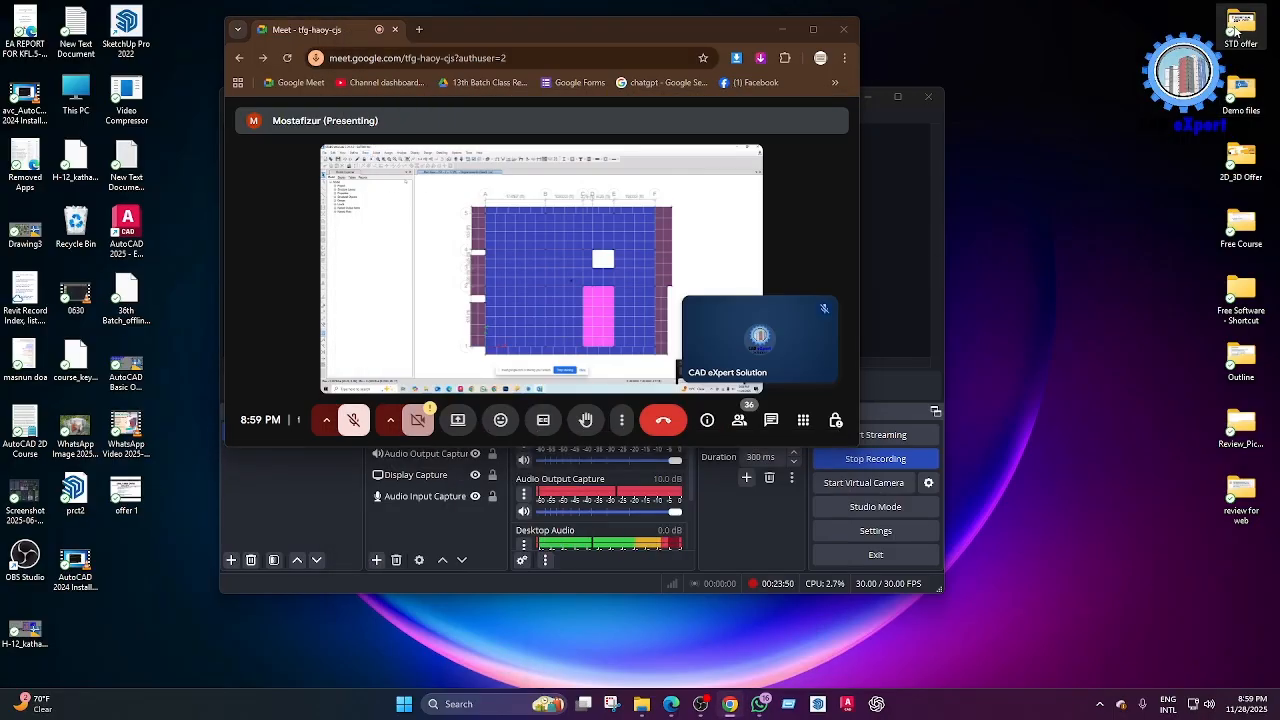
{"action": "double_click", "coordinate": [1235, 32]}
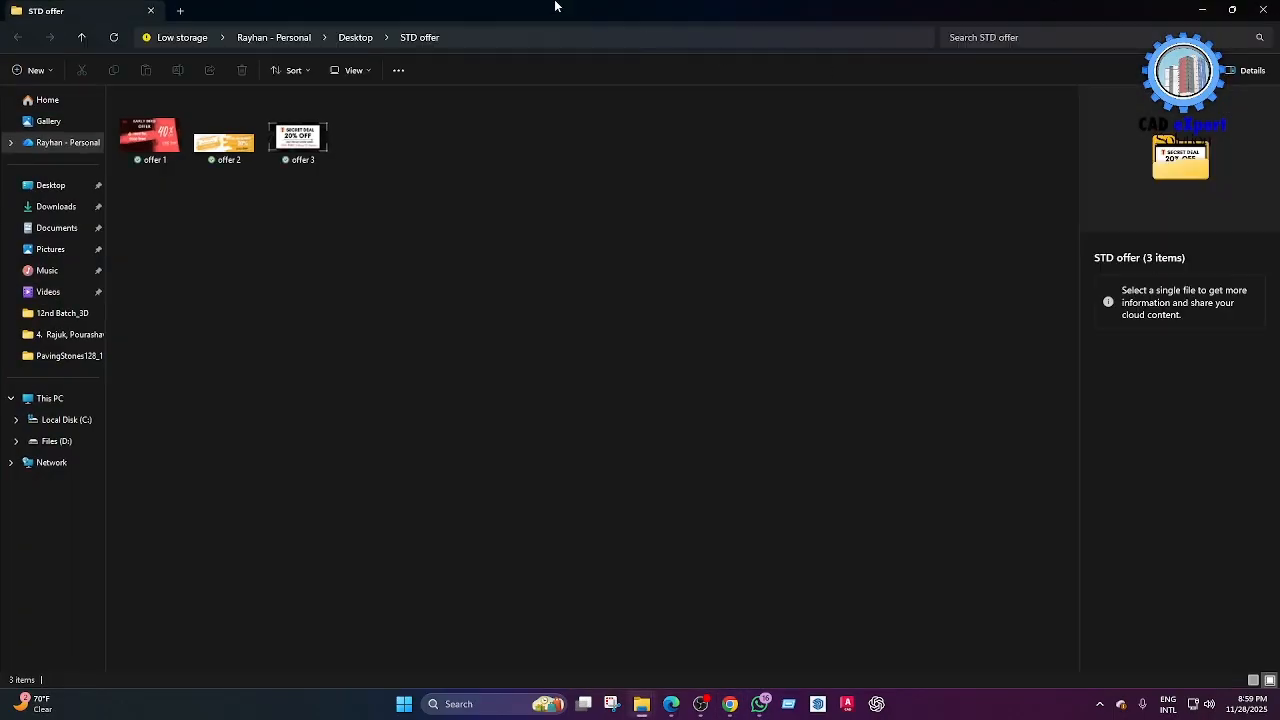
{"action": "double_click", "coordinate": [575, 6]}
{"action": "left_click_drag", "start_coordinate": [542, 22], "coordinate": [1123, 42]}
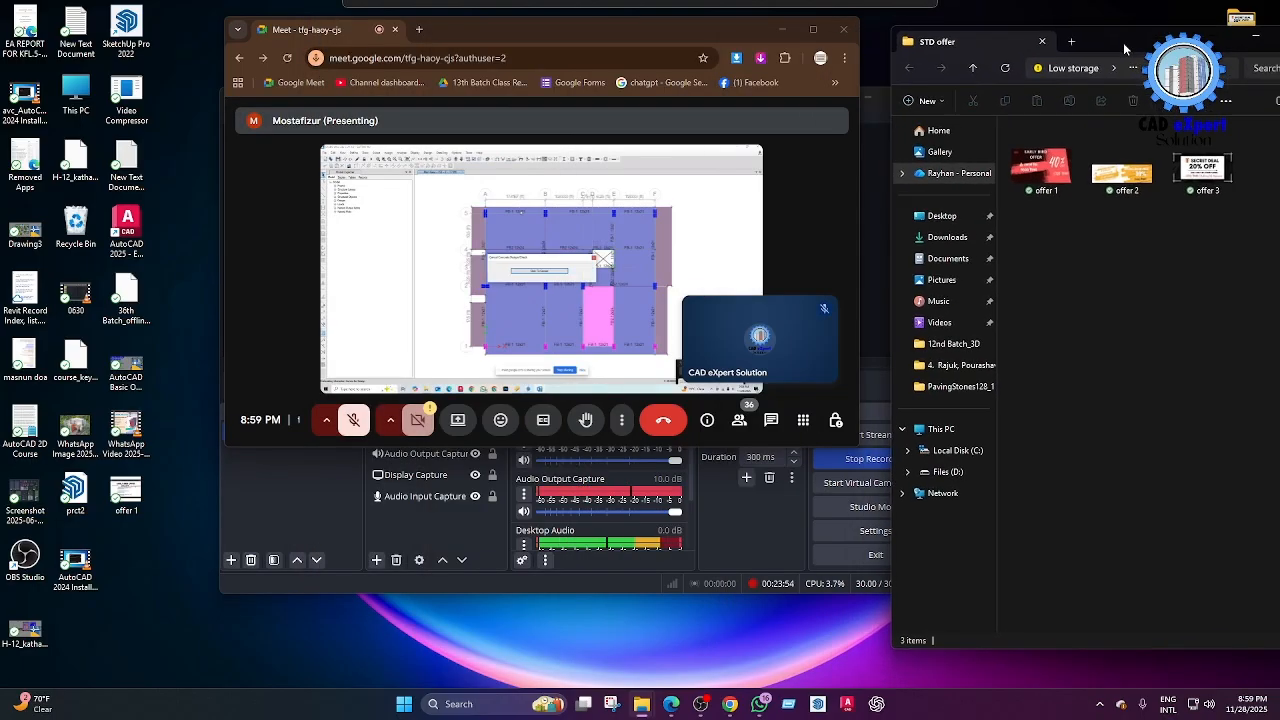
{"action": "left_click", "coordinate": [1048, 166]}
{"action": "double_click", "coordinate": [1035, 160]}
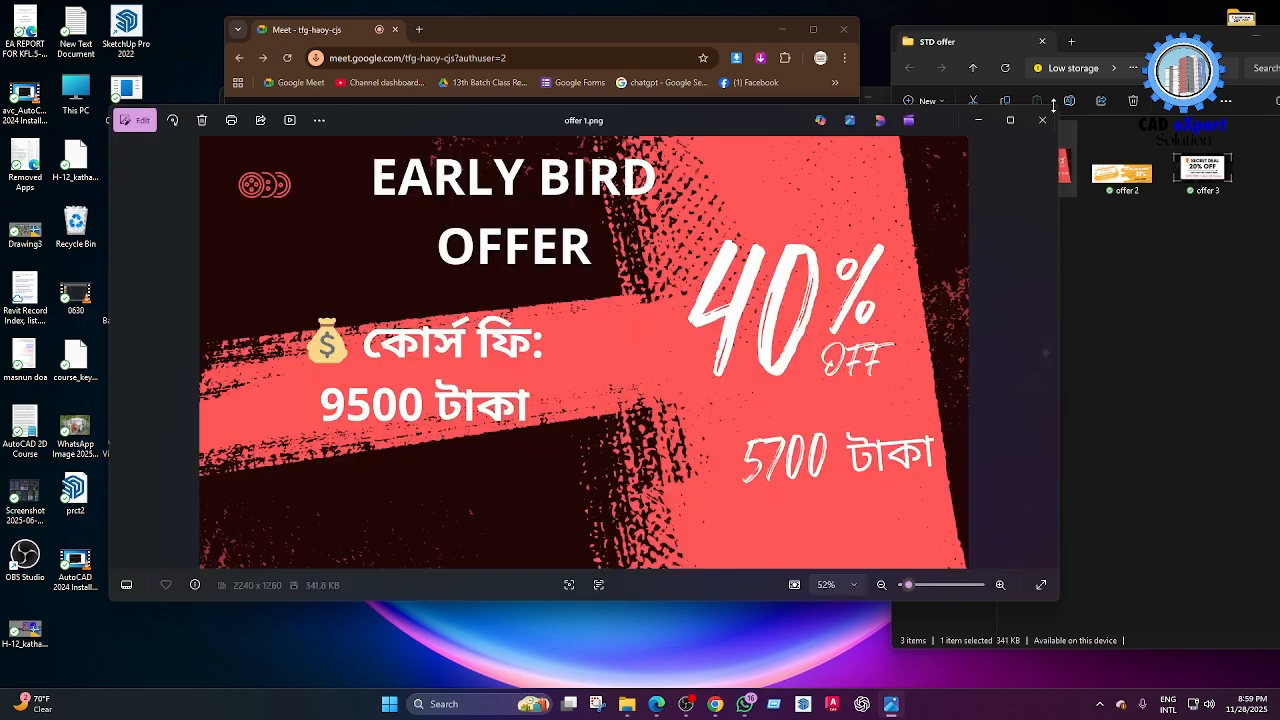
{"action": "left_click", "coordinate": [1055, 120]}
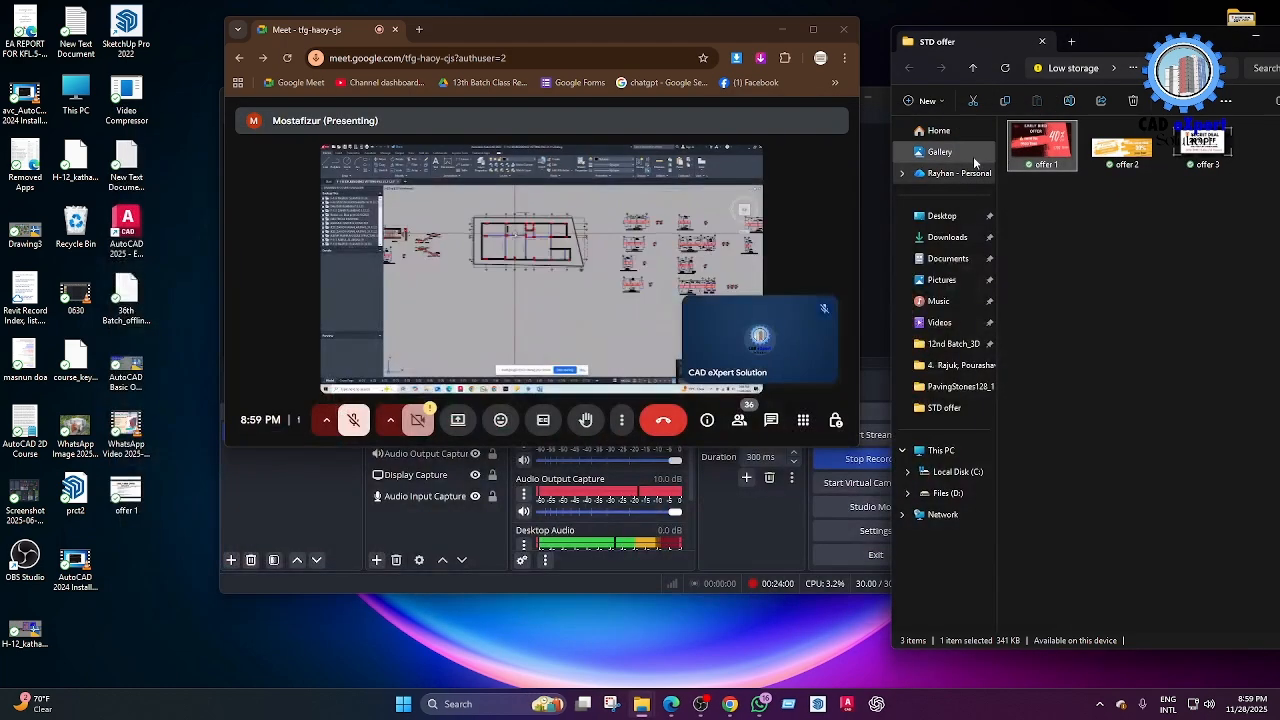
Open the offer 1 image, shrink its viewer window, and move it beside the Meet window.
{"action": "double_click", "coordinate": [1029, 146]}
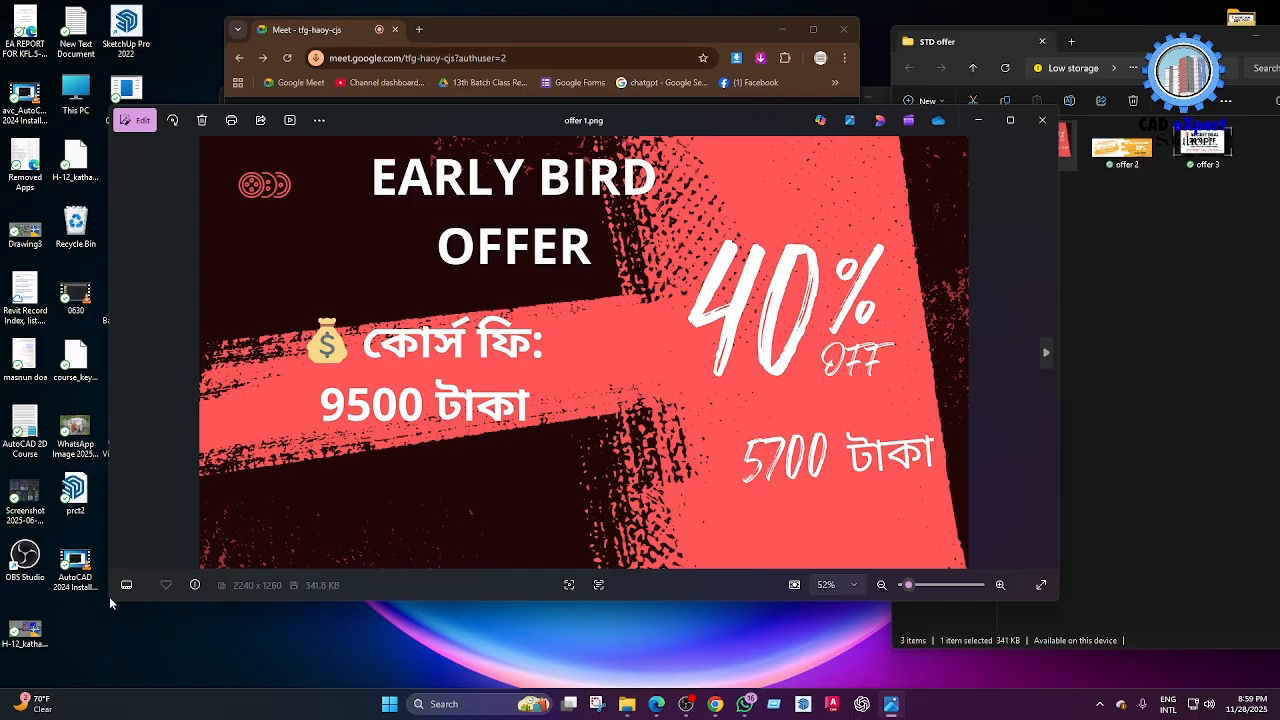
{"action": "left_click_drag", "start_coordinate": [105, 602], "coordinate": [815, 420]}
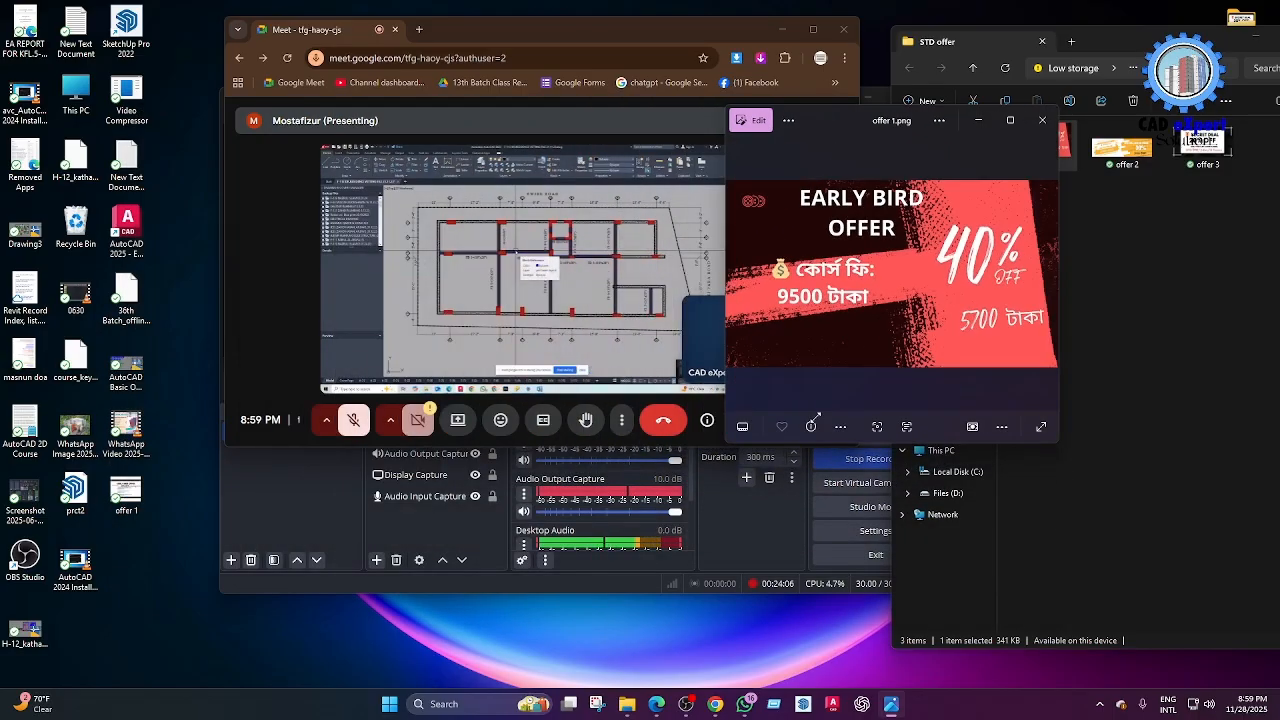
{"action": "left_click_drag", "start_coordinate": [855, 121], "coordinate": [1016, 107]}
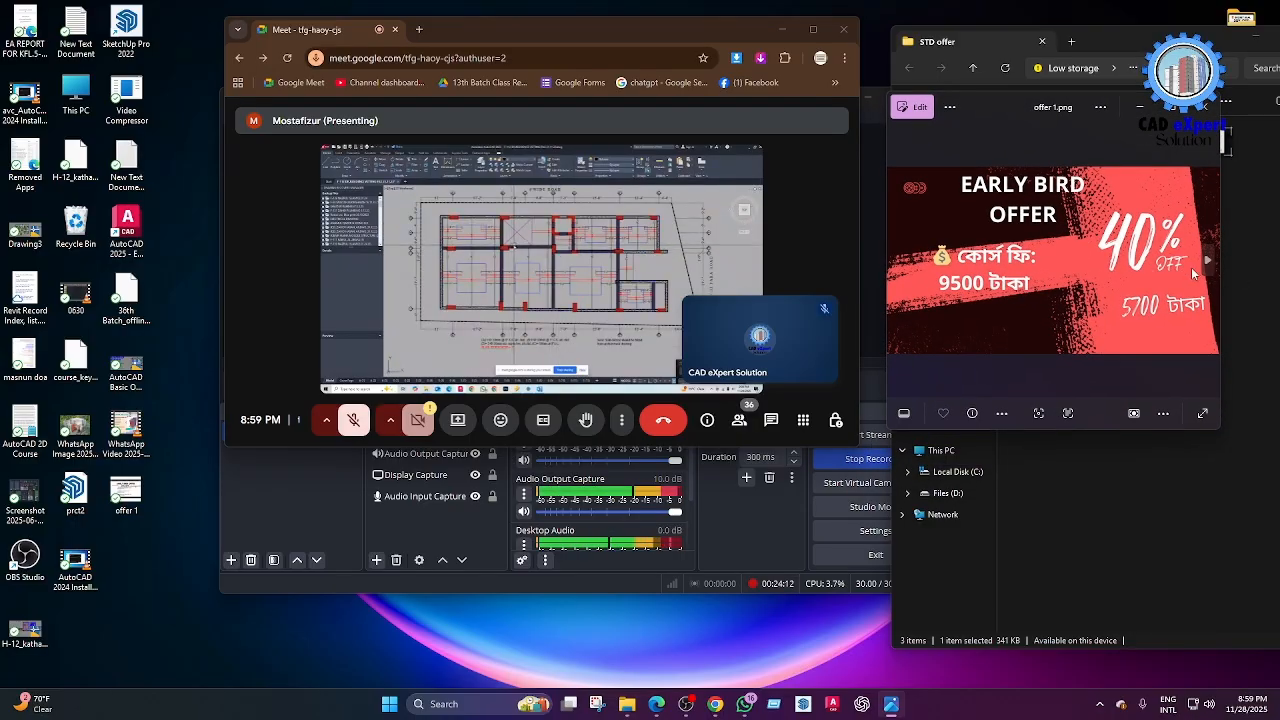
Browse on to the offer 2 and offer 3 images and close the image viewer.
{"action": "left_click", "coordinate": [1207, 263]}
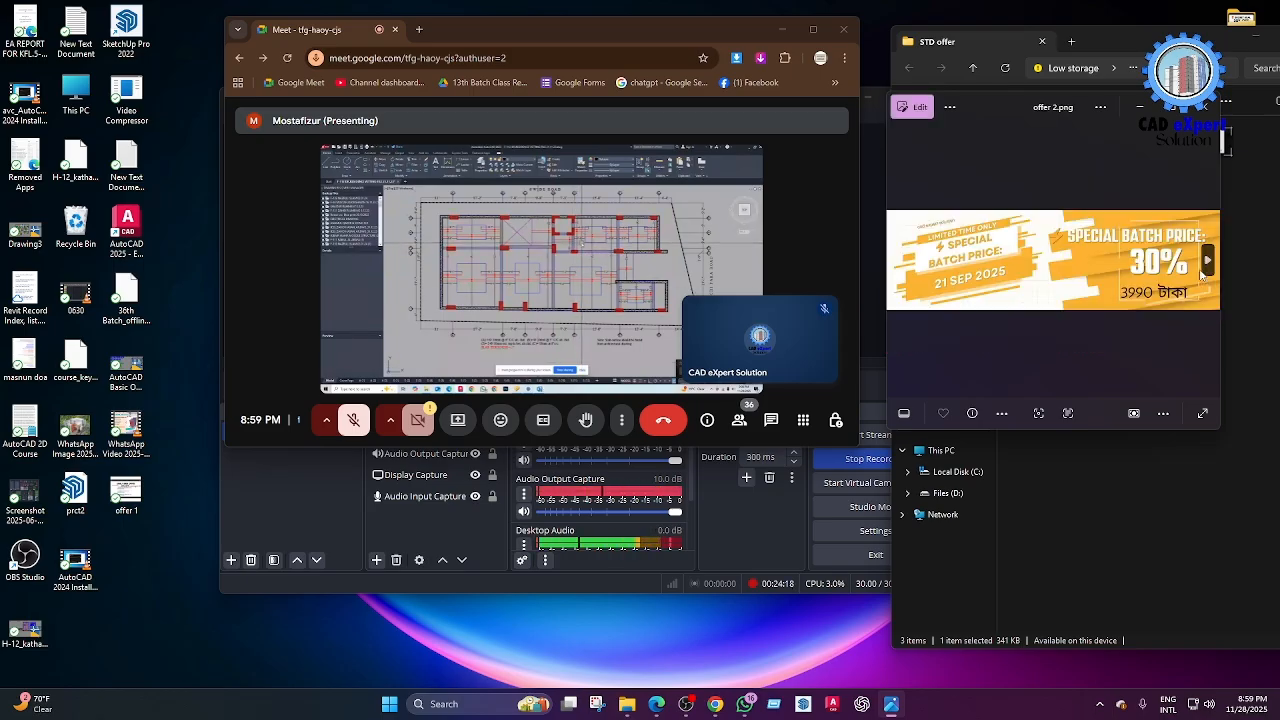
{"action": "left_click", "coordinate": [1207, 263]}
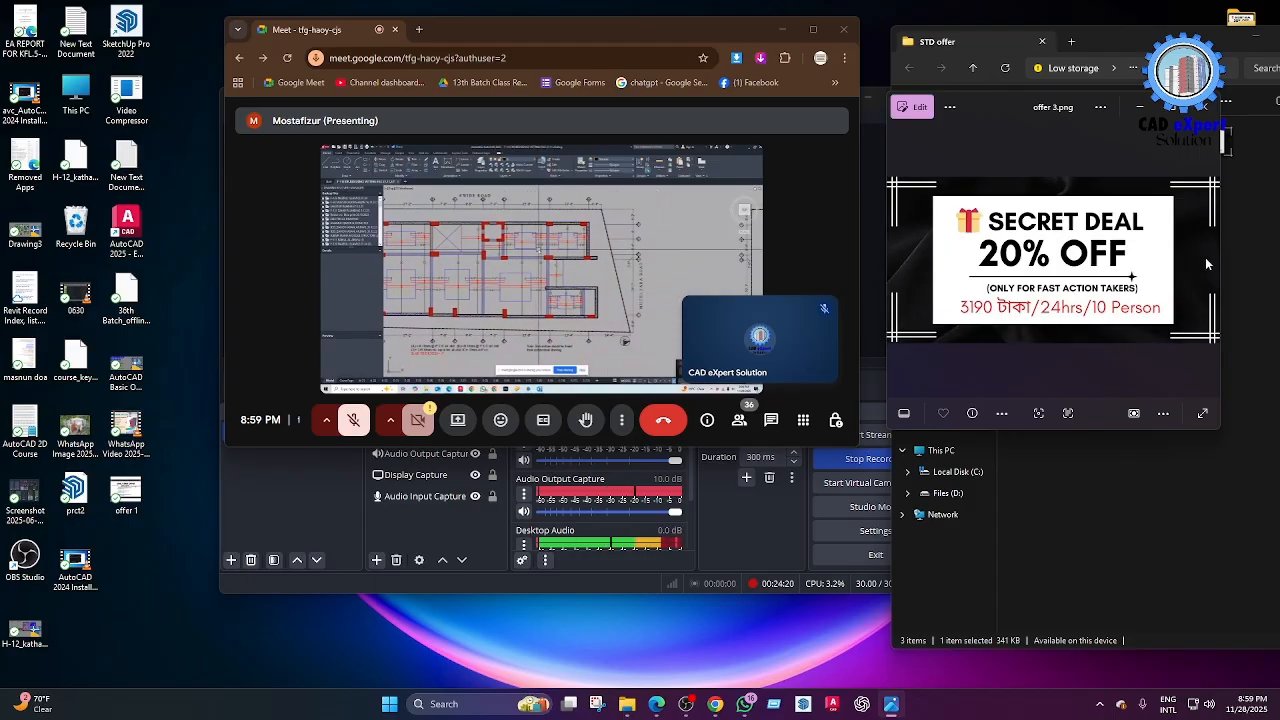
{"action": "left_click", "coordinate": [1205, 106]}
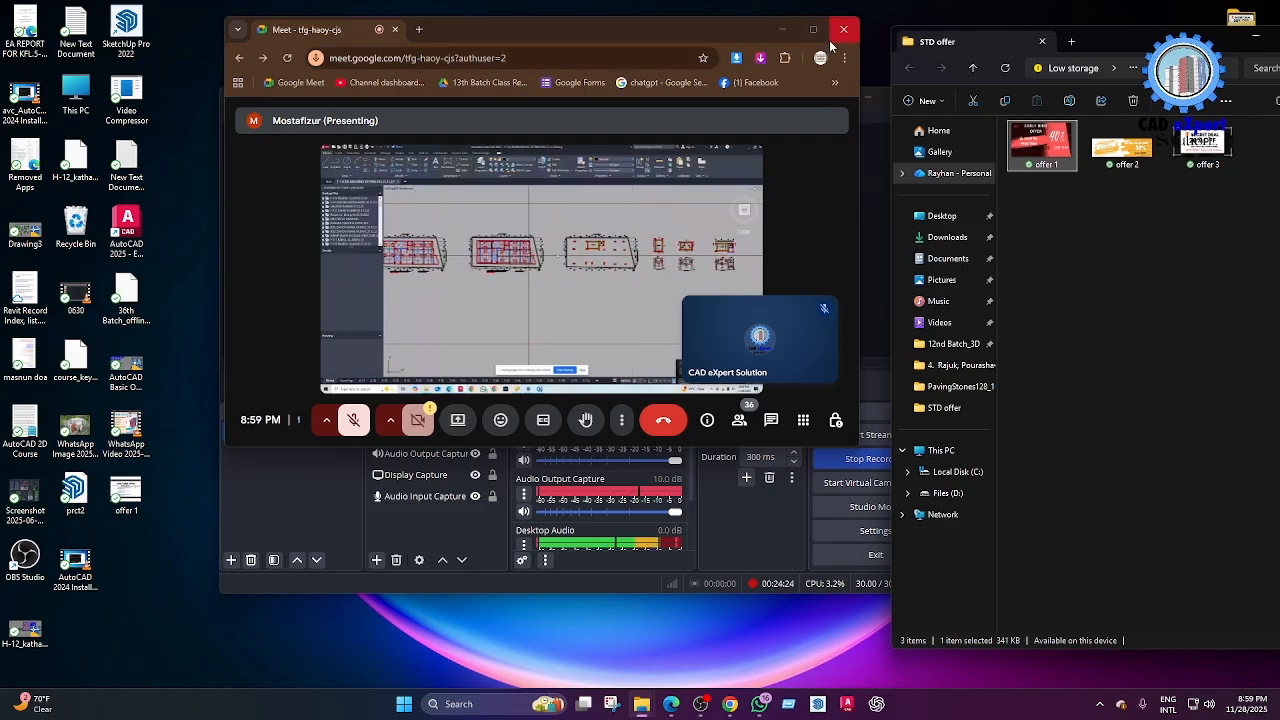
Admit the person asking to join and maximize the Meet window.
{"action": "mouse_move", "coordinate": [815, 32]}
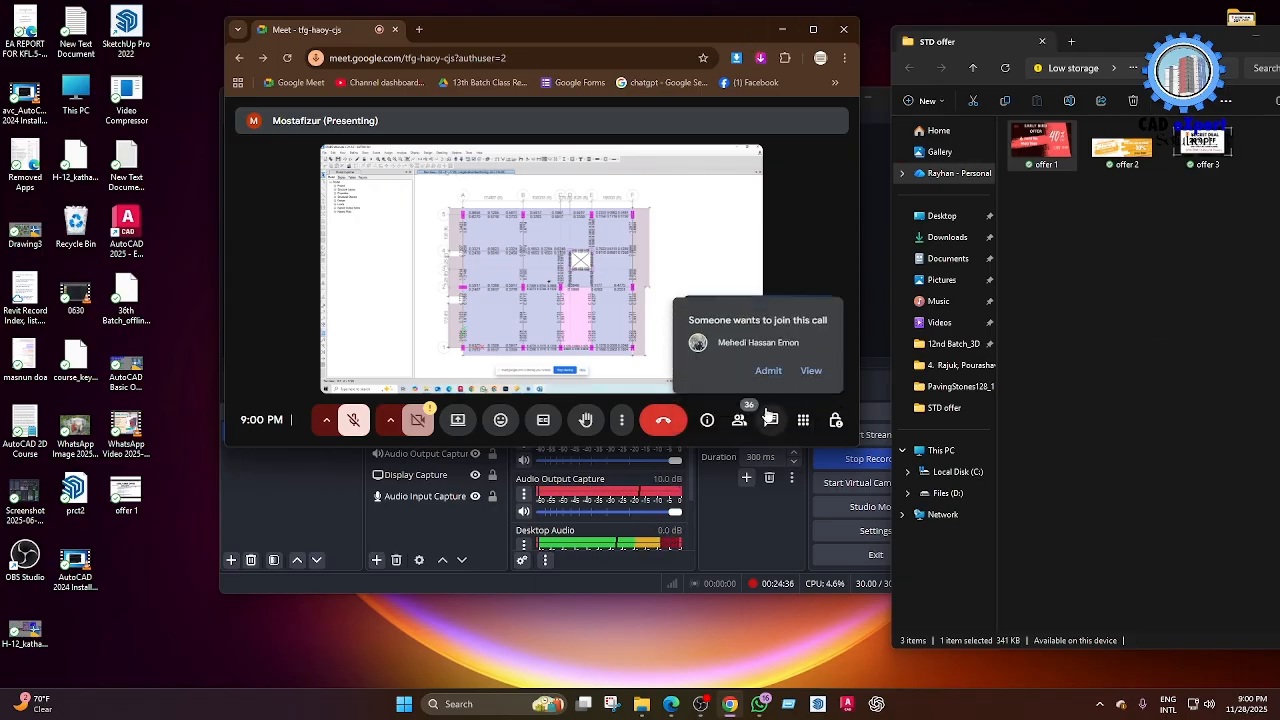
{"action": "left_click", "coordinate": [773, 372]}
{"action": "left_click", "coordinate": [813, 29]}
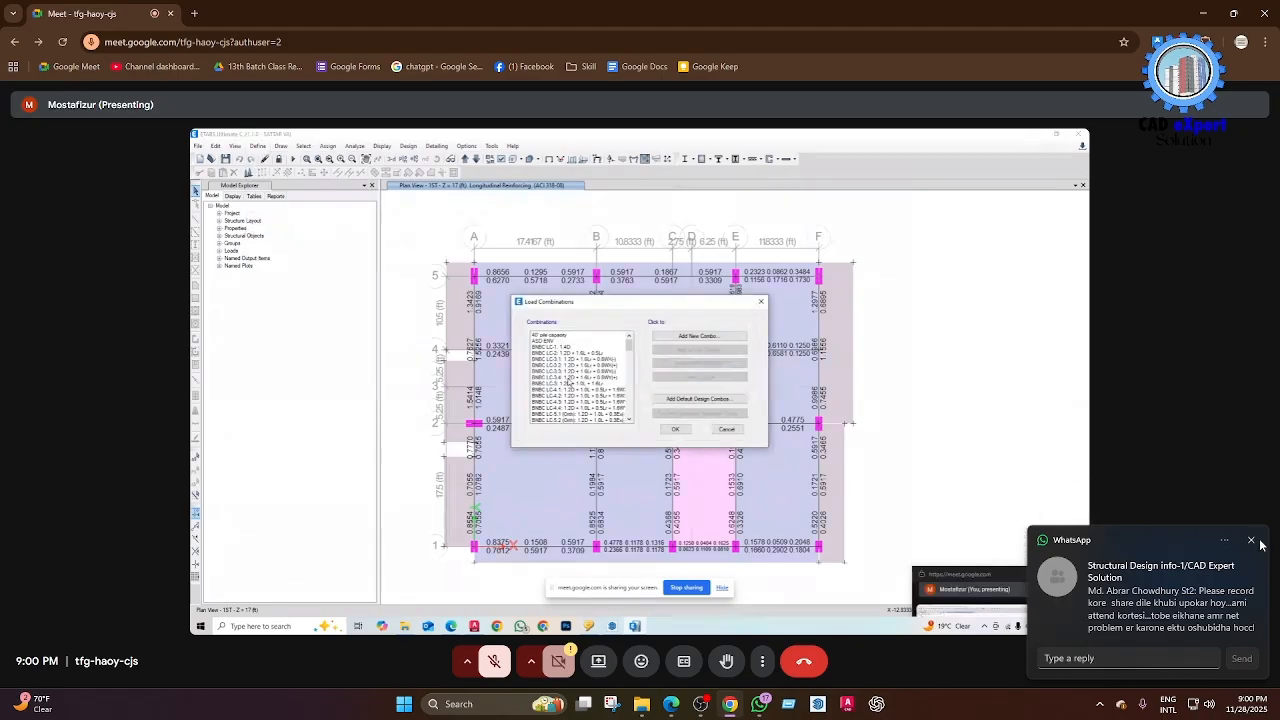
Dismiss the WhatsApp and Facebook notifications and admit the person asking to join the call.
{"action": "left_click", "coordinate": [1251, 541]}
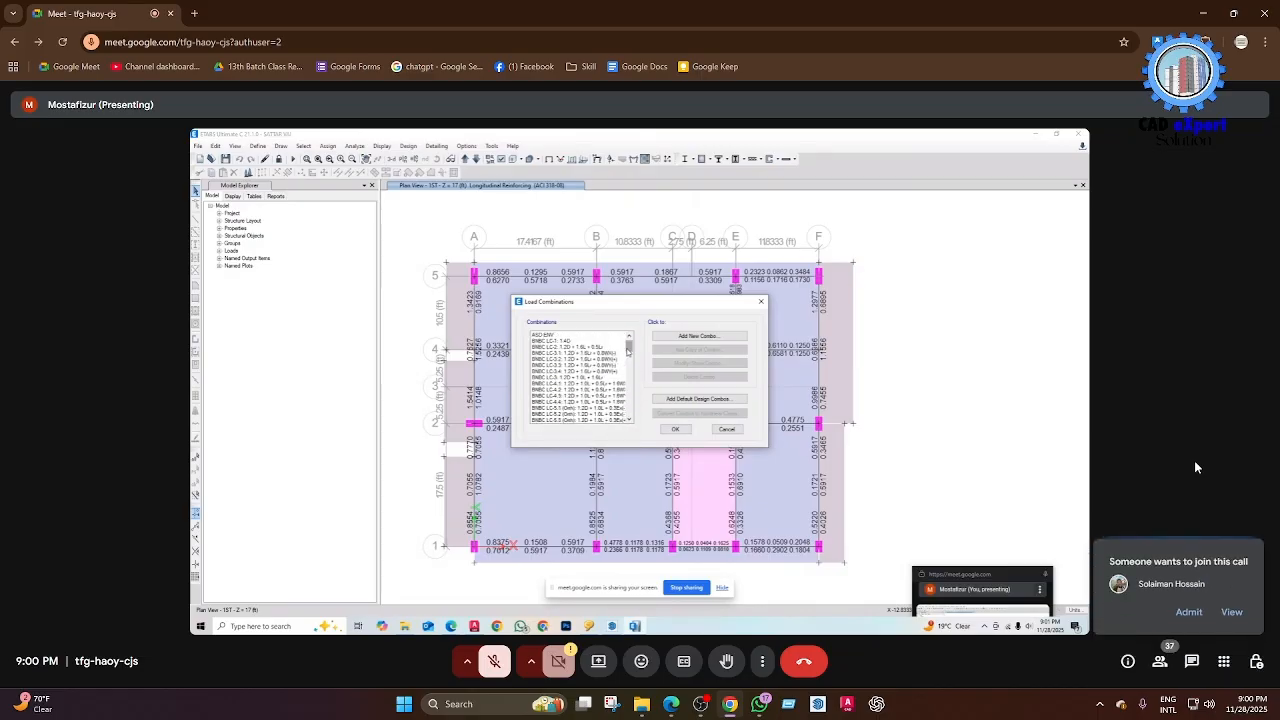
{"action": "left_click", "coordinate": [1189, 611]}
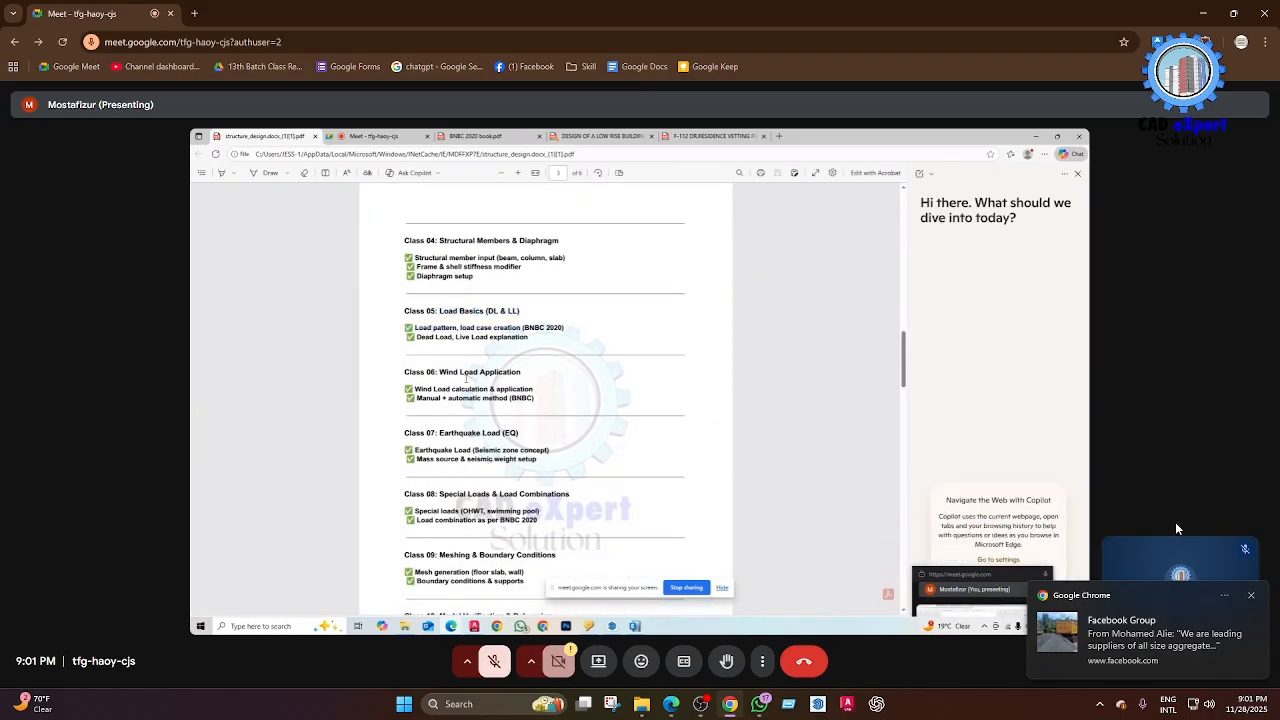
{"action": "left_click", "coordinate": [1251, 596]}
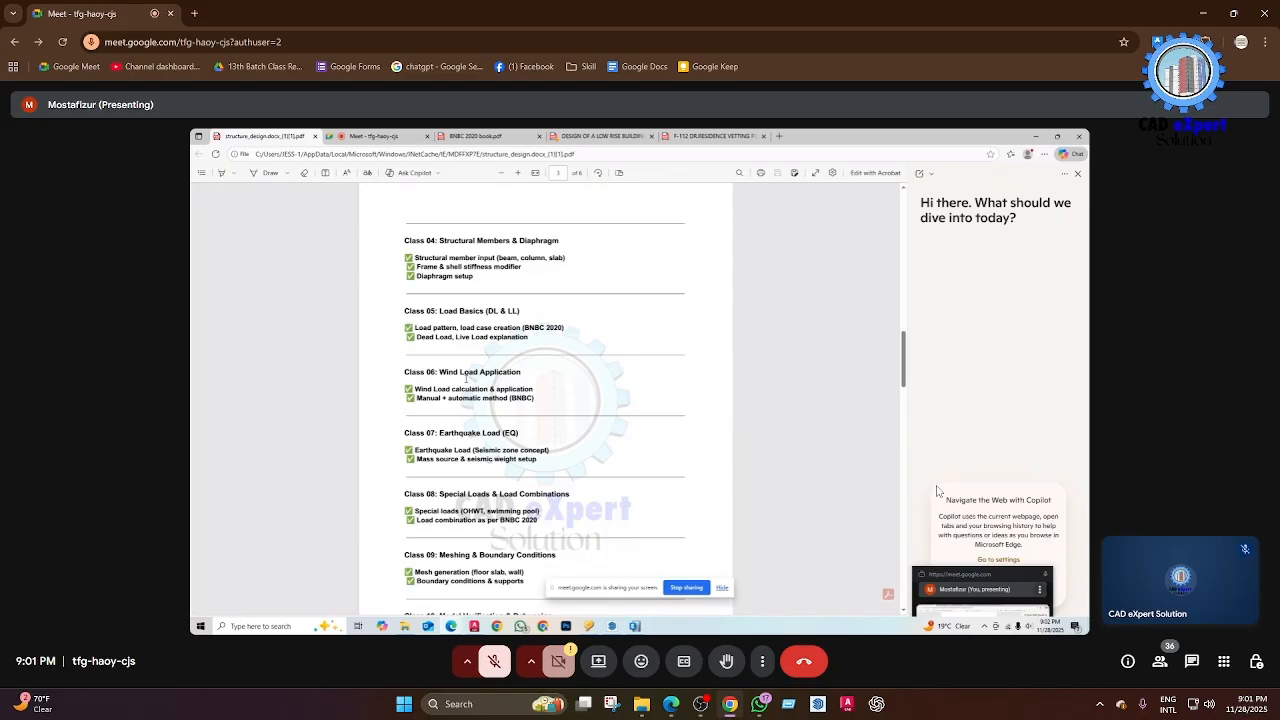
Go through the course outline PDF from Class 04 on and mark the Class 06 wind load and Class 07 earthquake load entries.
{"action": "scroll", "coordinate": [467, 378], "scroll_direction": "down", "scroll_amount": 2}
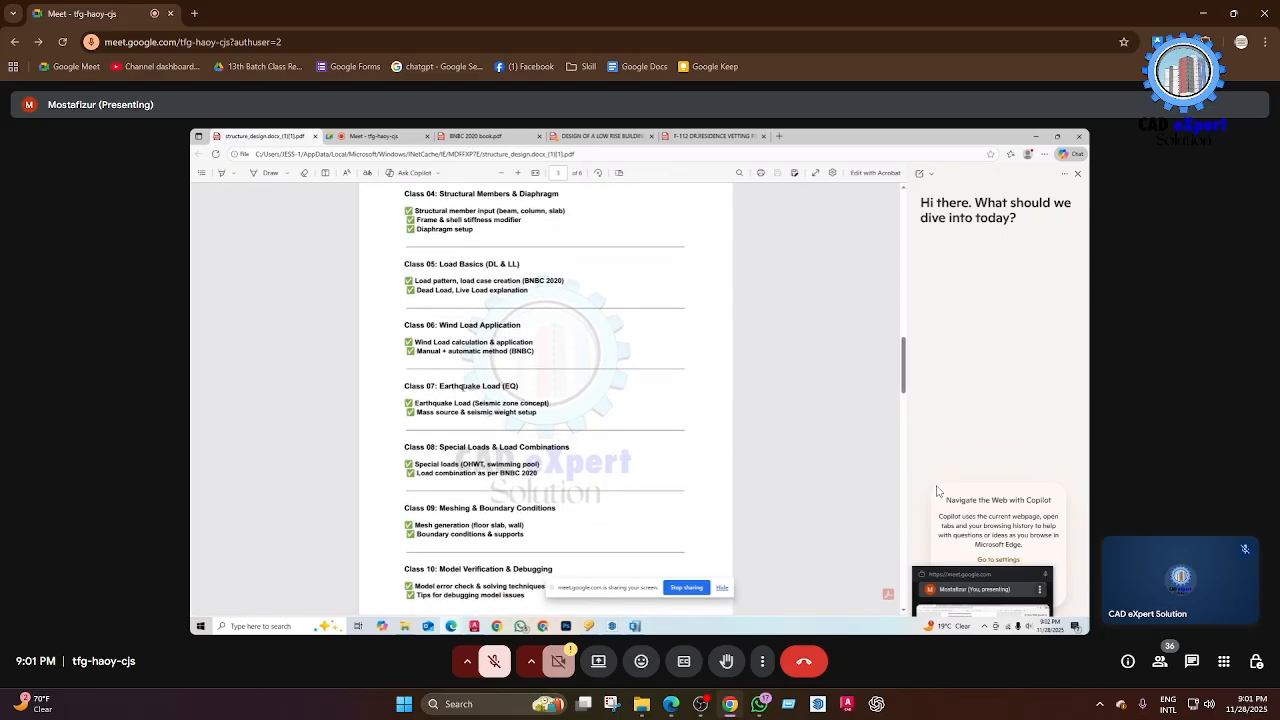
{"action": "scroll", "coordinate": [463, 388], "scroll_direction": "down", "scroll_amount": 2}
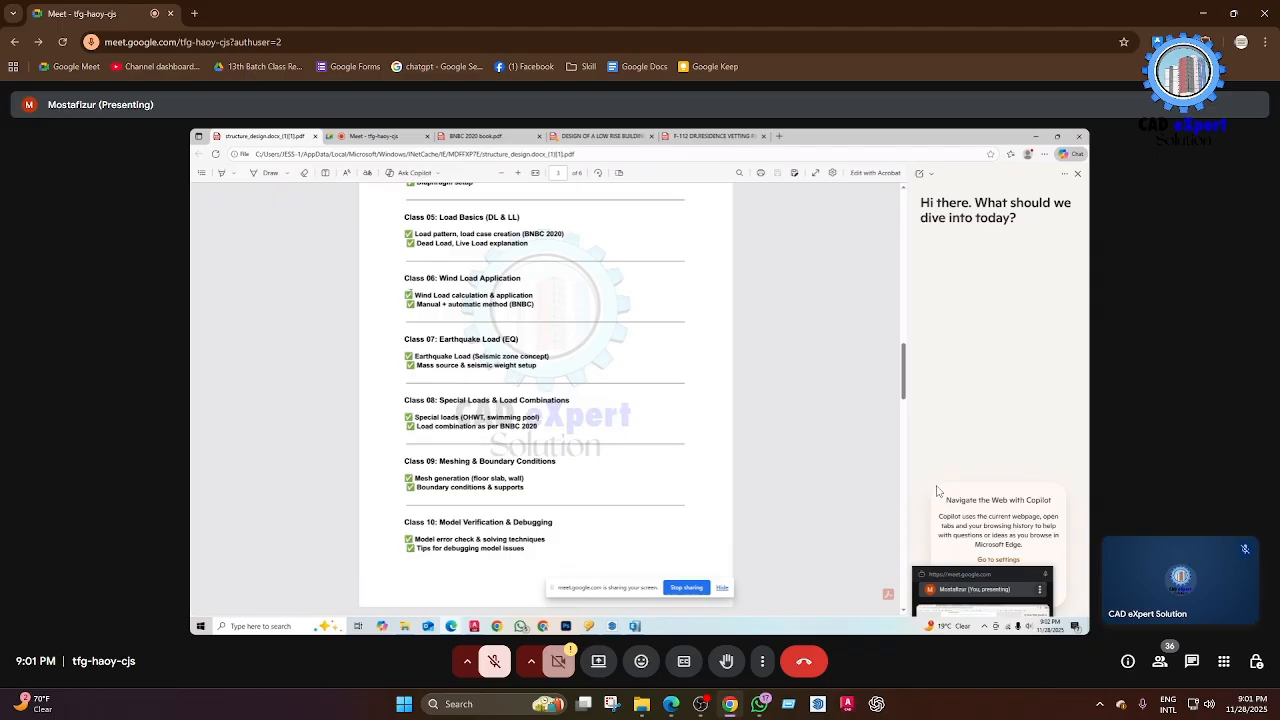
{"action": "left_click_drag", "start_coordinate": [405, 278], "coordinate": [521, 370]}
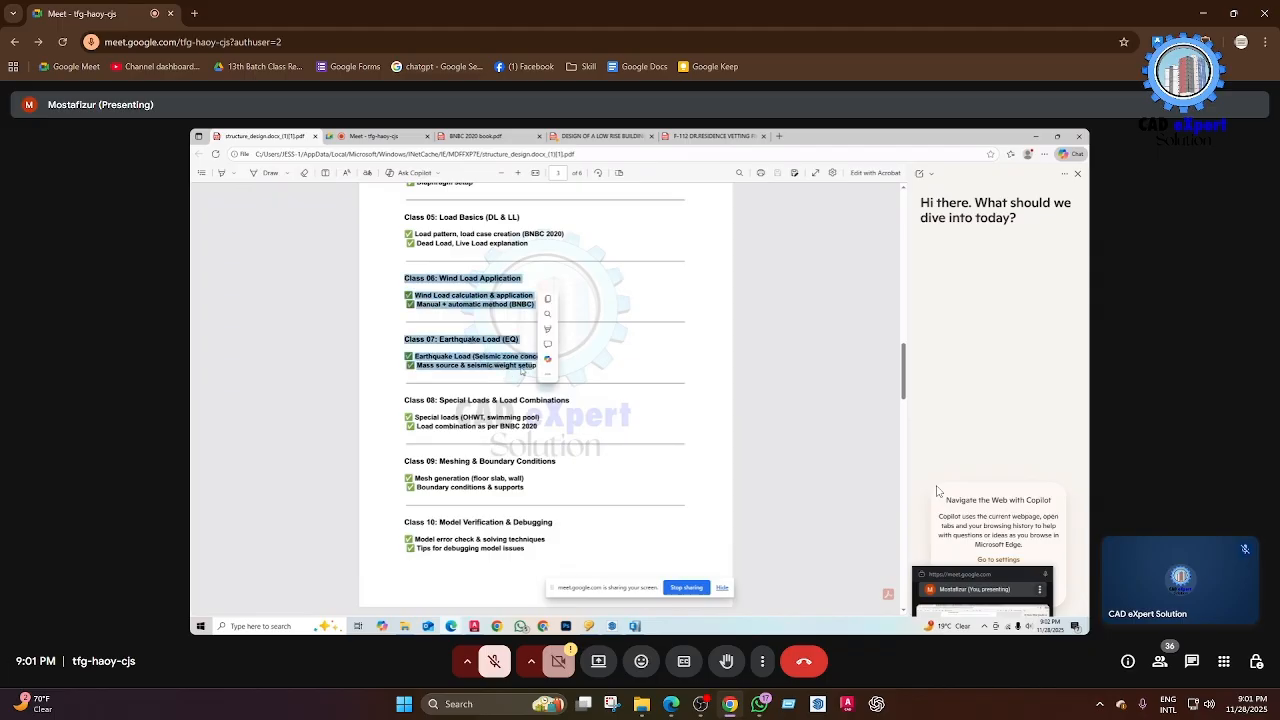
{"action": "left_click", "coordinate": [486, 325]}
{"action": "left_click_drag", "start_coordinate": [405, 278], "coordinate": [537, 366]}
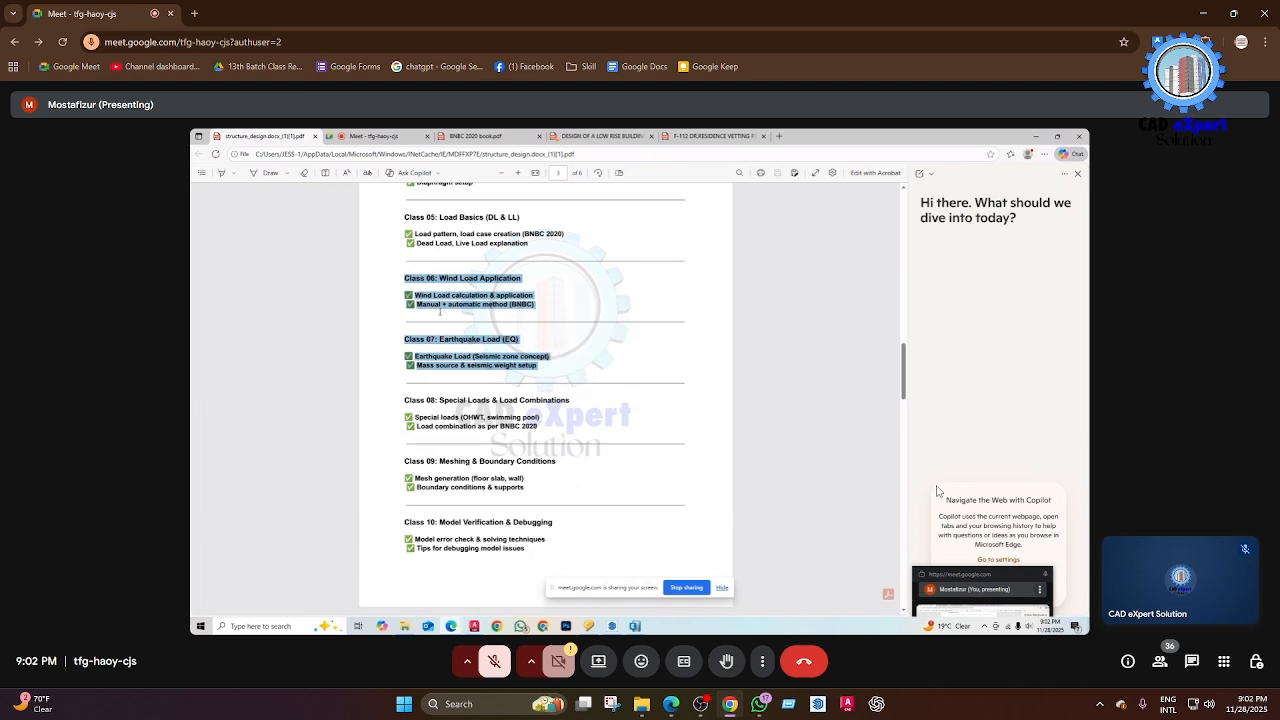
{"action": "left_click", "coordinate": [530, 310]}
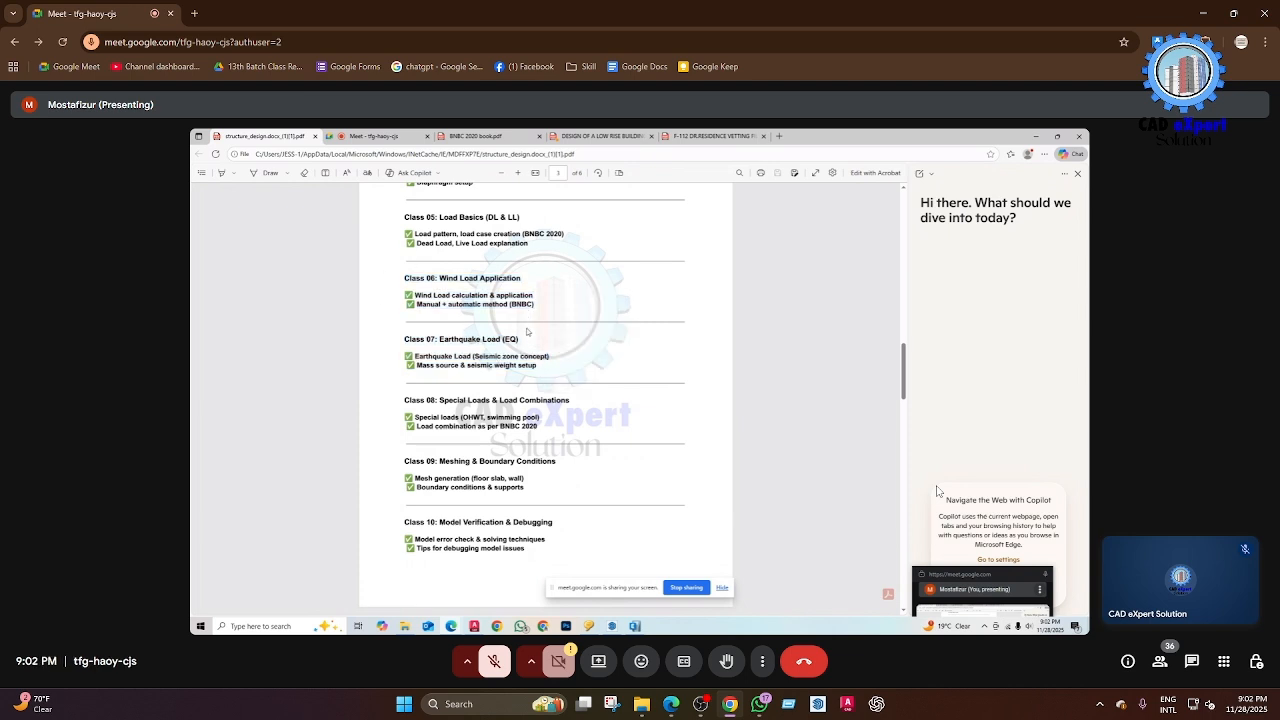
Move on in the course outline to Class 08 and point out the swimming pool item under special loads.
{"action": "scroll", "coordinate": [526, 333], "scroll_direction": "down", "scroll_amount": 1}
{"action": "scroll", "coordinate": [524, 334], "scroll_direction": "down", "scroll_amount": 1}
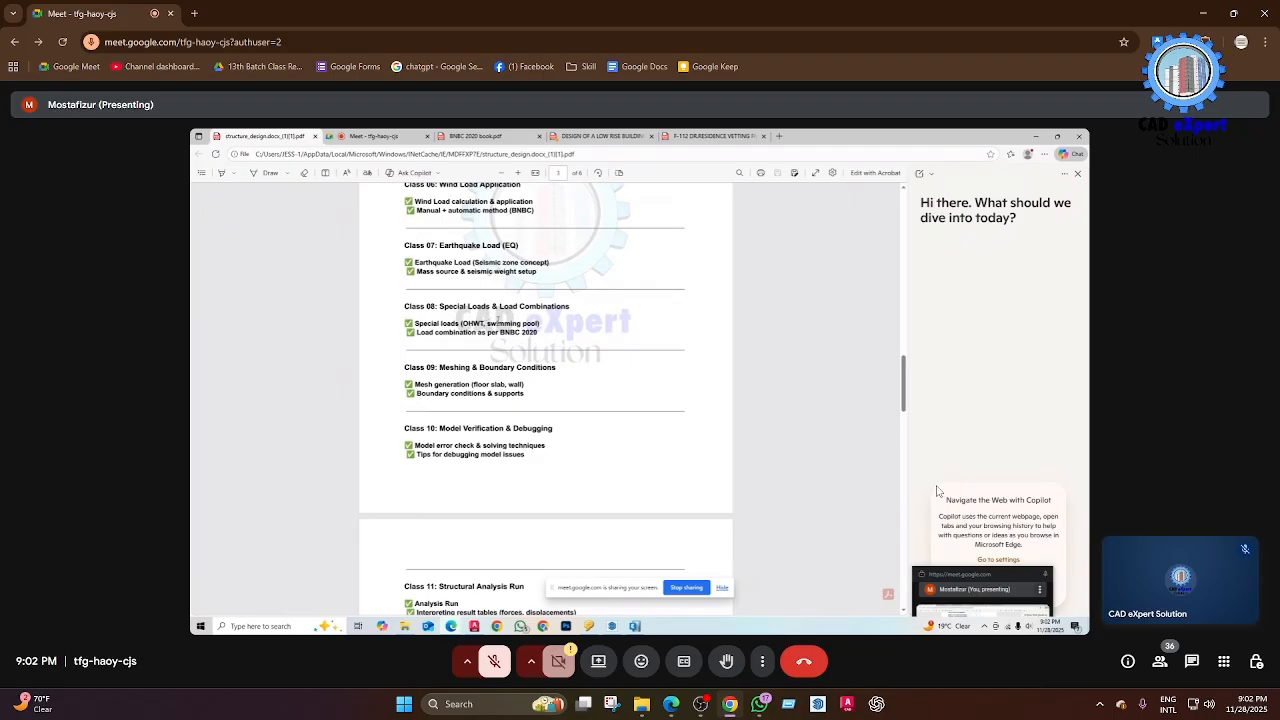
{"action": "left_click_drag", "start_coordinate": [541, 324], "coordinate": [496, 324]}
{"action": "left_click", "coordinate": [474, 348]}
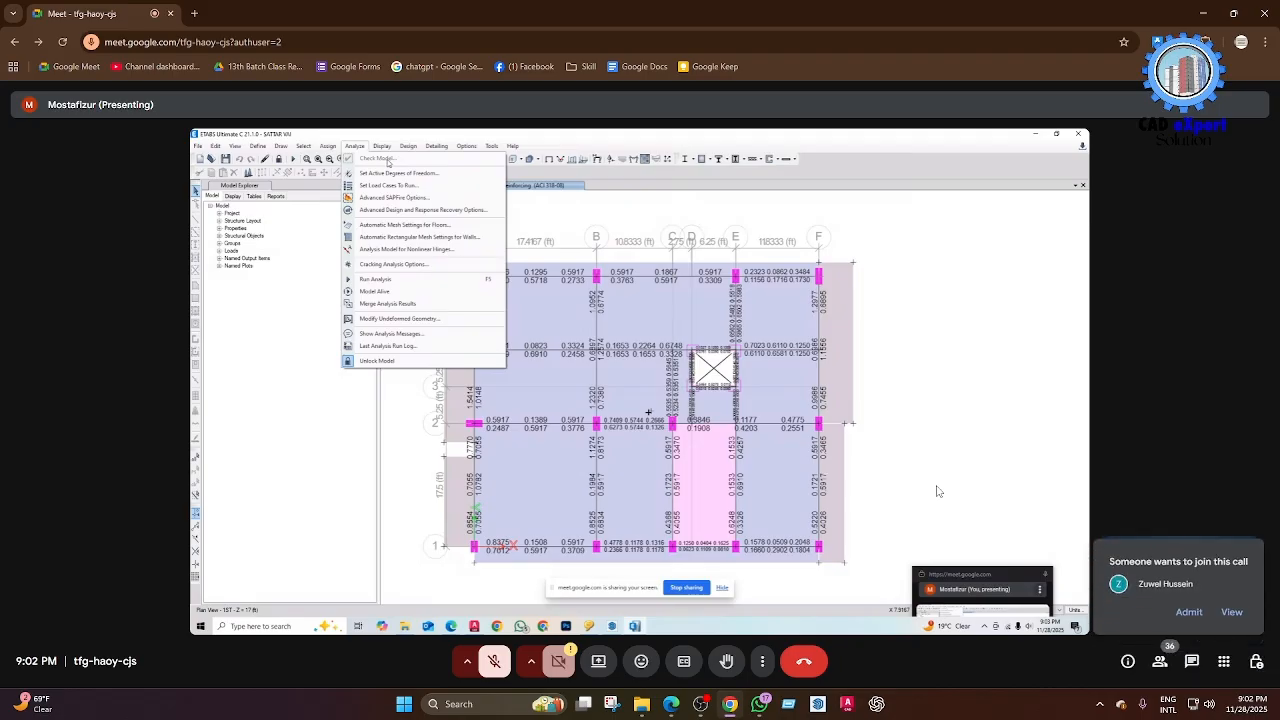
Admit the two people asking to join the call.
{"action": "left_click", "coordinate": [1189, 611]}
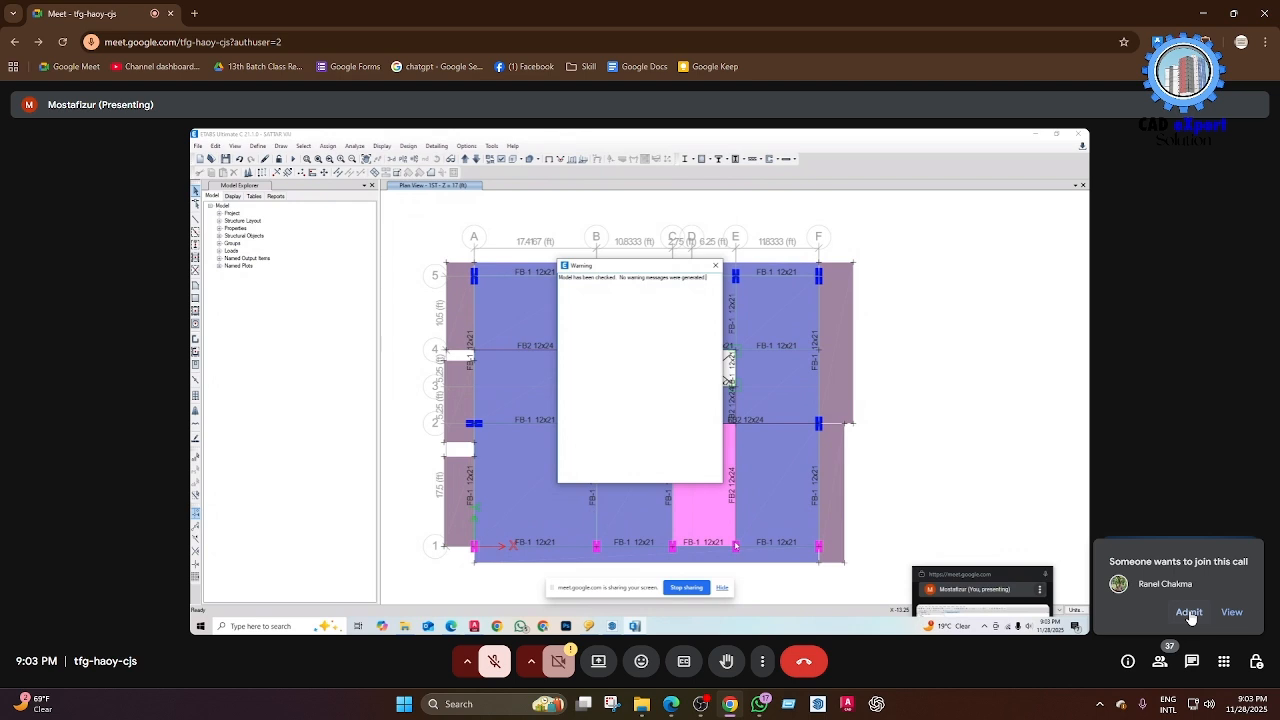
{"action": "left_click", "coordinate": [1189, 613]}
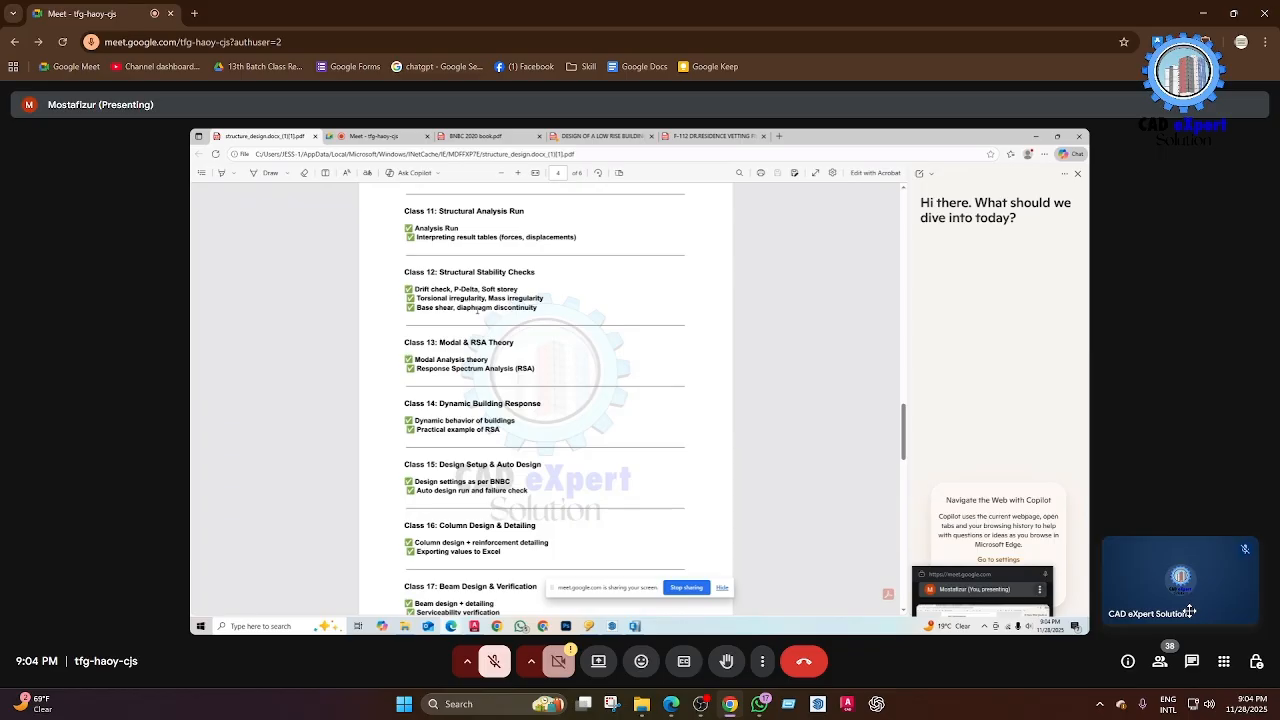
Read the Class 12 structural stability checks in the course outline, marking the full list and the diaphragm discontinuity item.
{"action": "left_click_drag", "start_coordinate": [414, 287], "coordinate": [526, 340]}
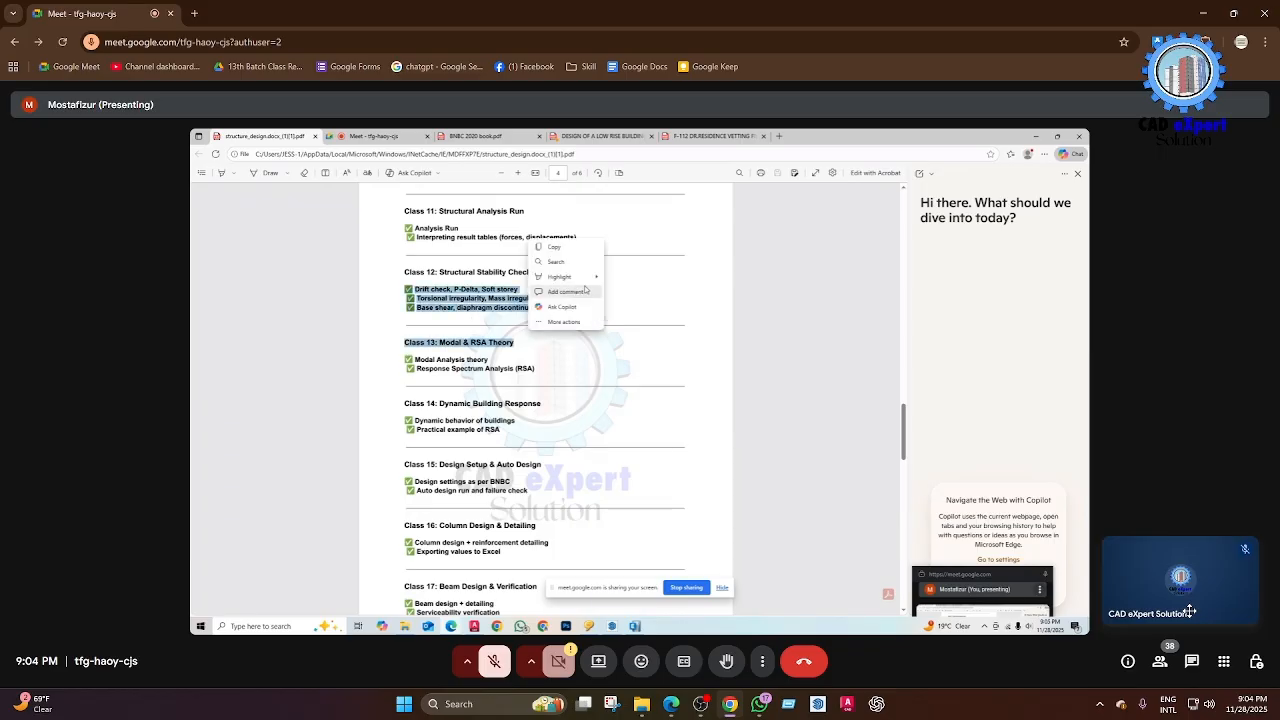
{"action": "left_click", "coordinate": [584, 290]}
{"action": "left_click", "coordinate": [686, 297]}
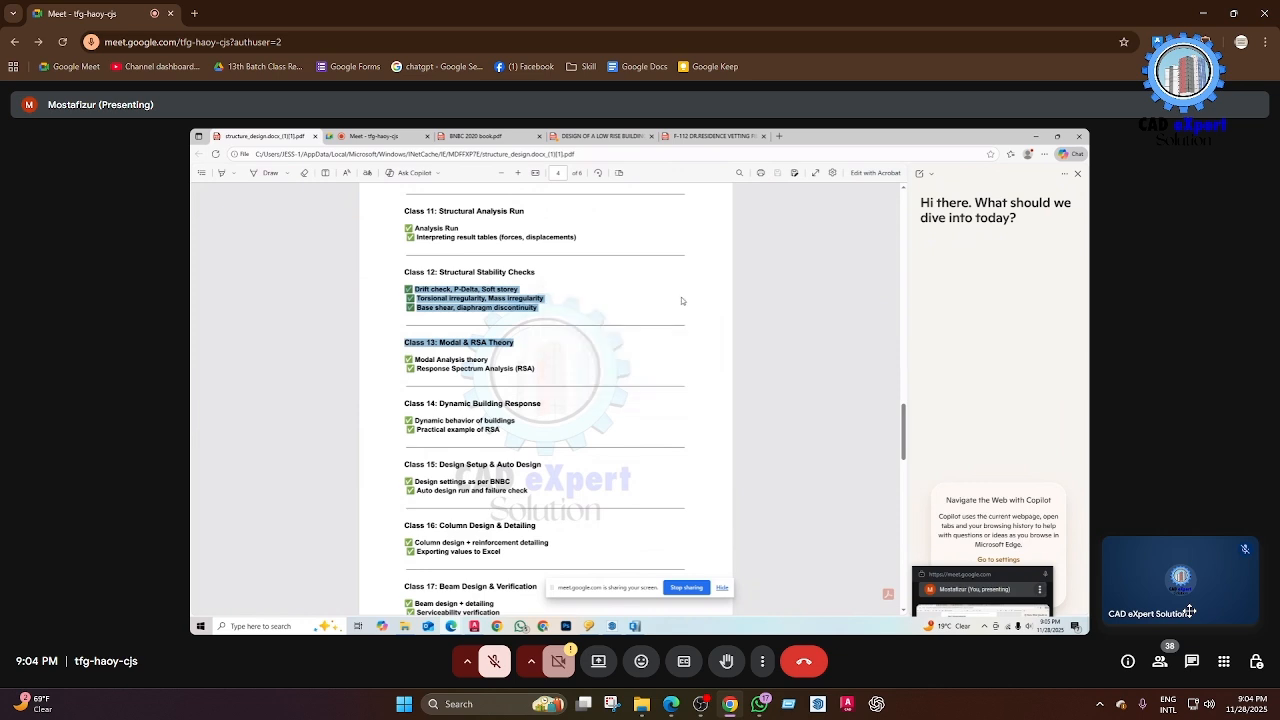
{"action": "left_click", "coordinate": [537, 313]}
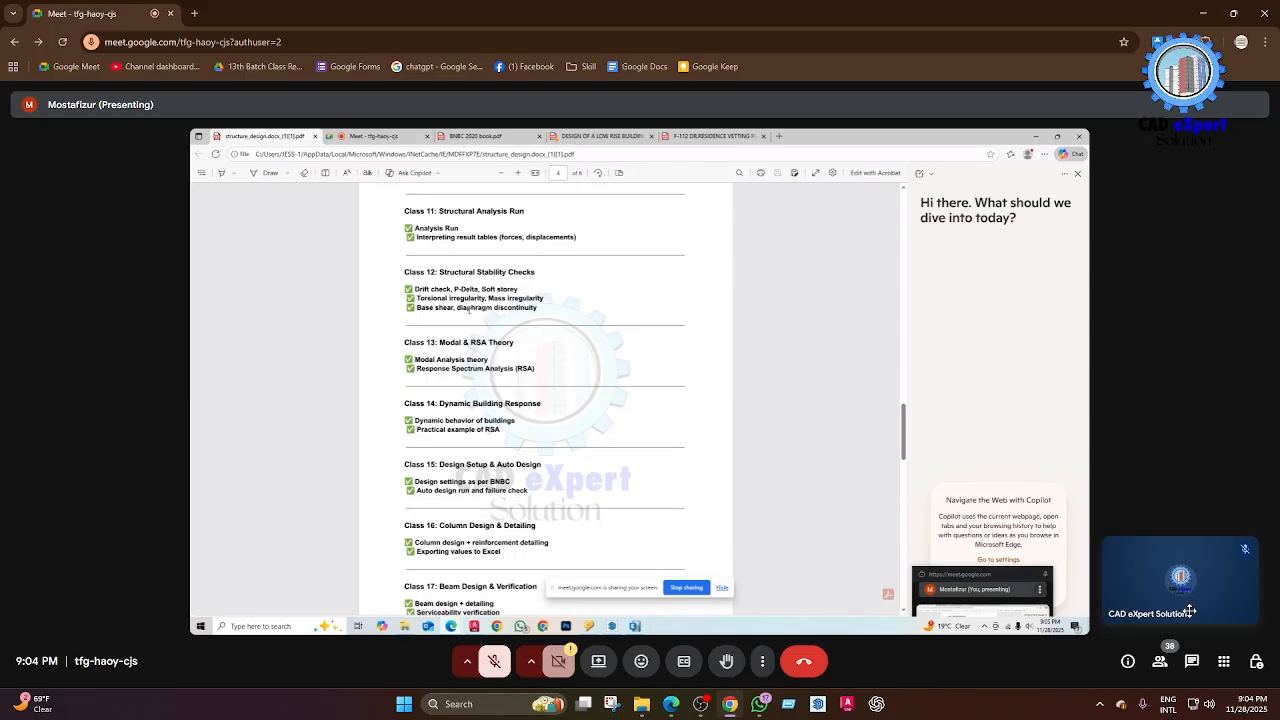
{"action": "left_click_drag", "start_coordinate": [459, 310], "coordinate": [538, 310]}
{"action": "left_click", "coordinate": [516, 313]}
Continue the course outline to Class 13 and mark RSA in its heading and the Response Spectrum Analysis (RSA) item.
{"action": "scroll", "coordinate": [504, 308], "scroll_direction": "down", "scroll_amount": 1}
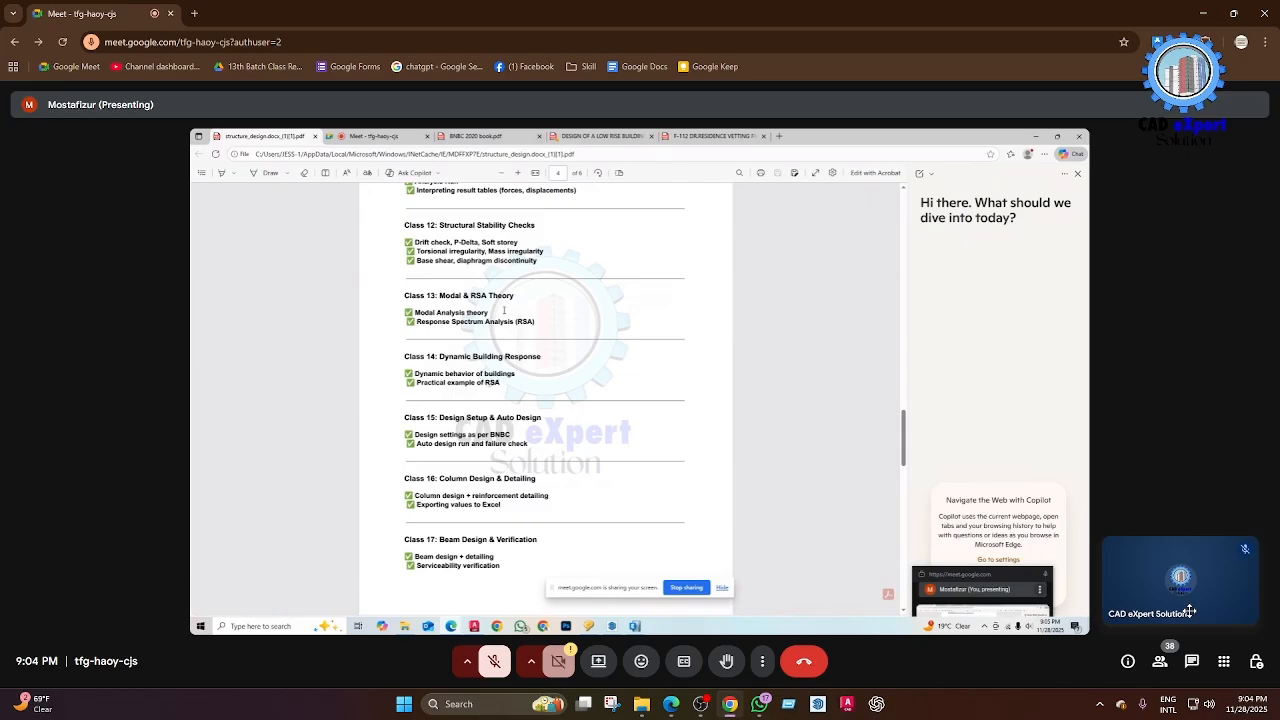
{"action": "scroll", "coordinate": [504, 313], "scroll_direction": "down", "scroll_amount": 1}
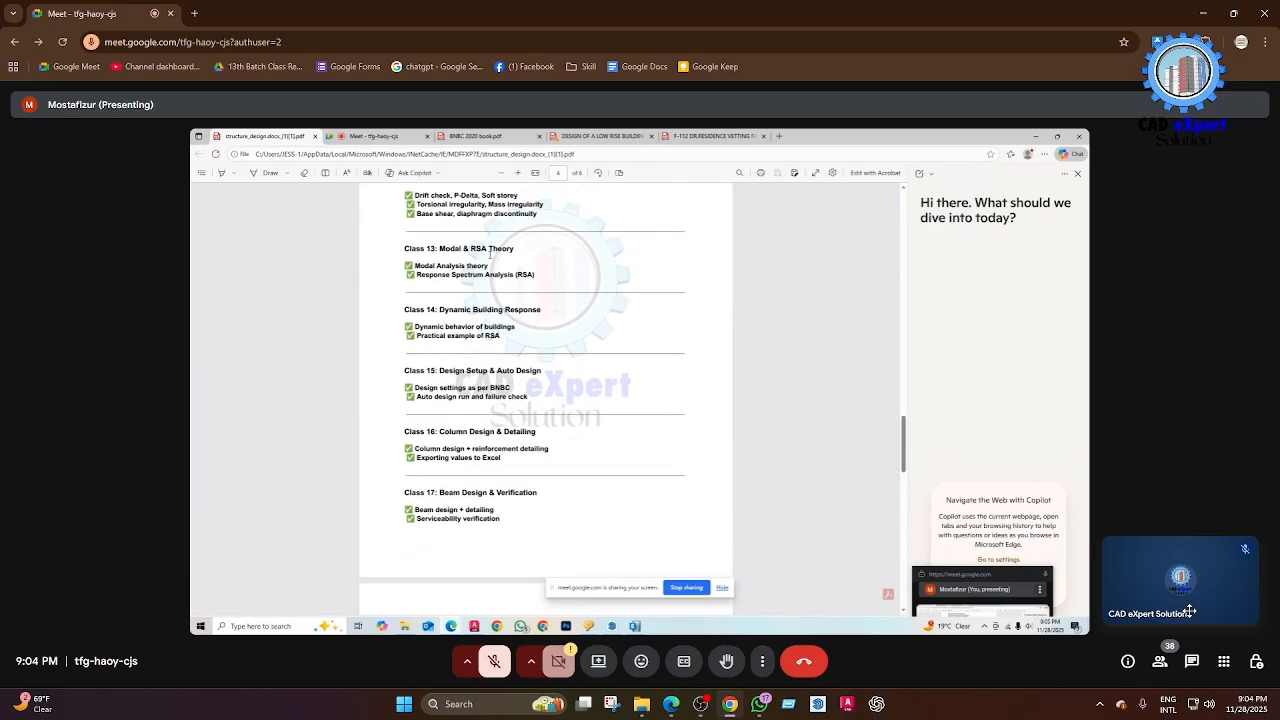
{"action": "double_click", "coordinate": [483, 249]}
{"action": "left_click_drag", "start_coordinate": [416, 276], "coordinate": [532, 277]}
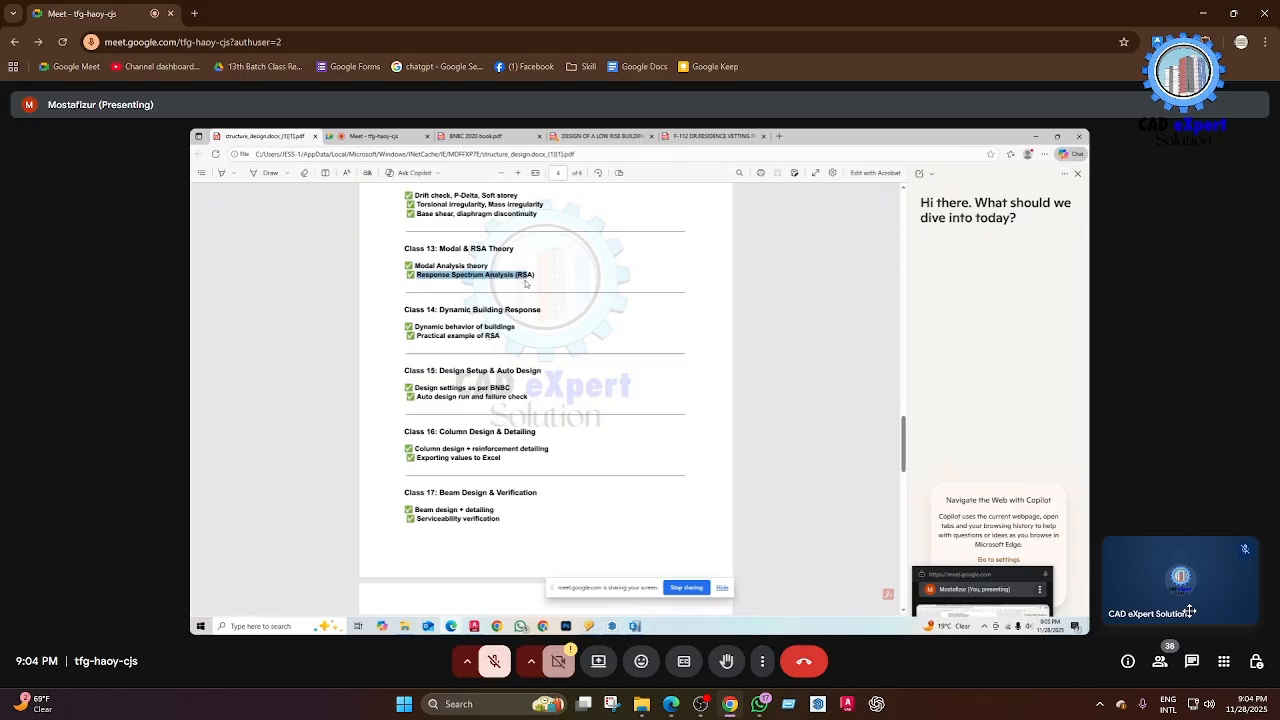
{"action": "right_click", "coordinate": [526, 298]}
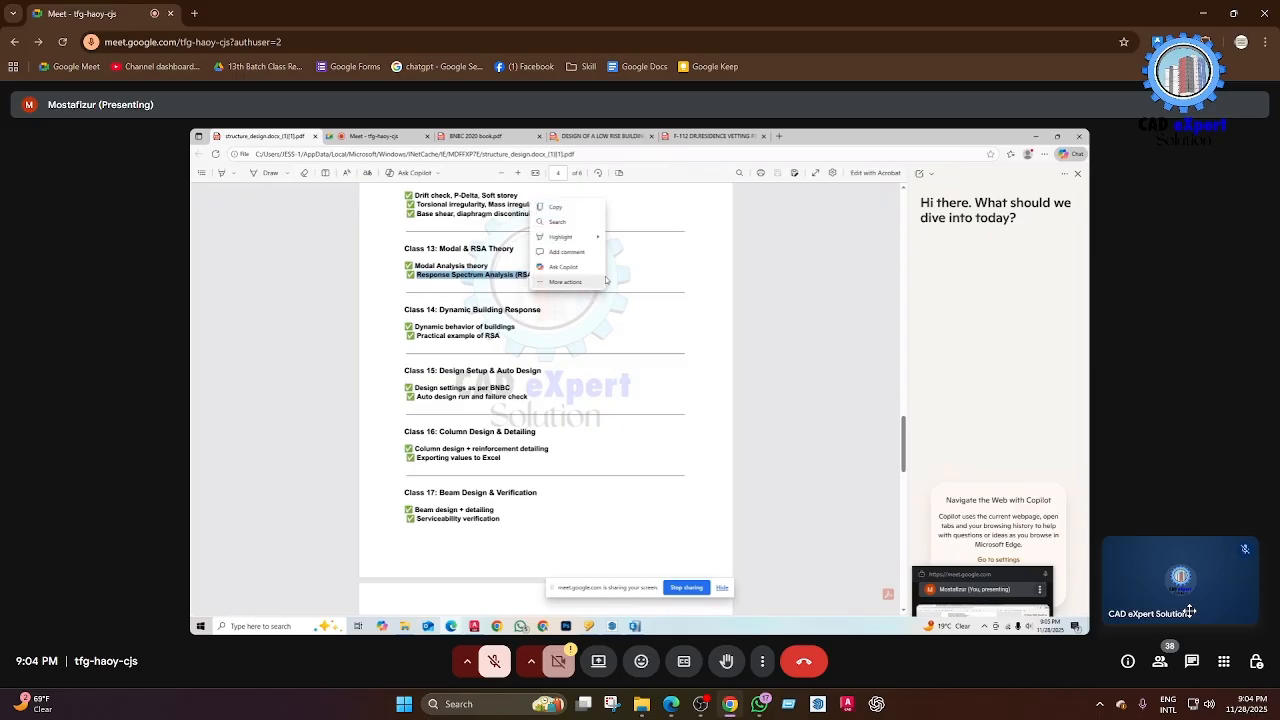
{"action": "left_click", "coordinate": [537, 276]}
Switch to the ETABS model, look through its definition, assignment and drawing commands, and admit the person asking to join the call.
{"action": "left_click", "coordinate": [634, 626]}
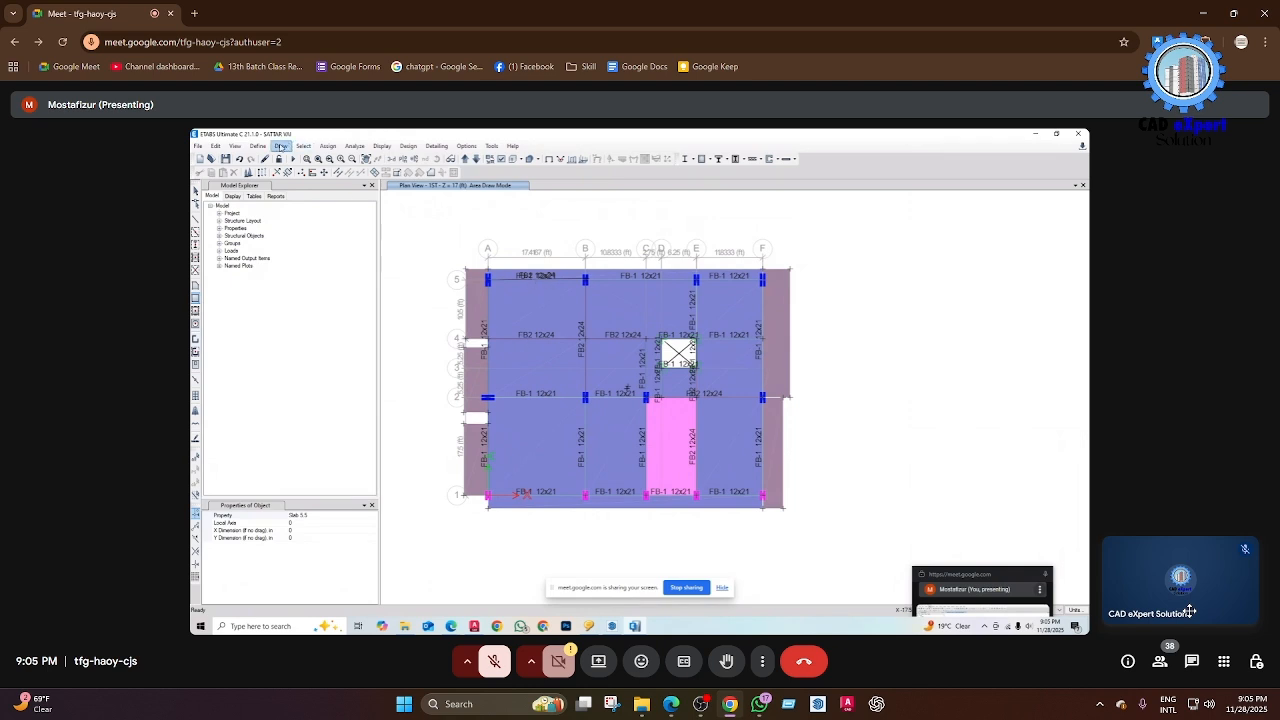
{"action": "left_click", "coordinate": [258, 146]}
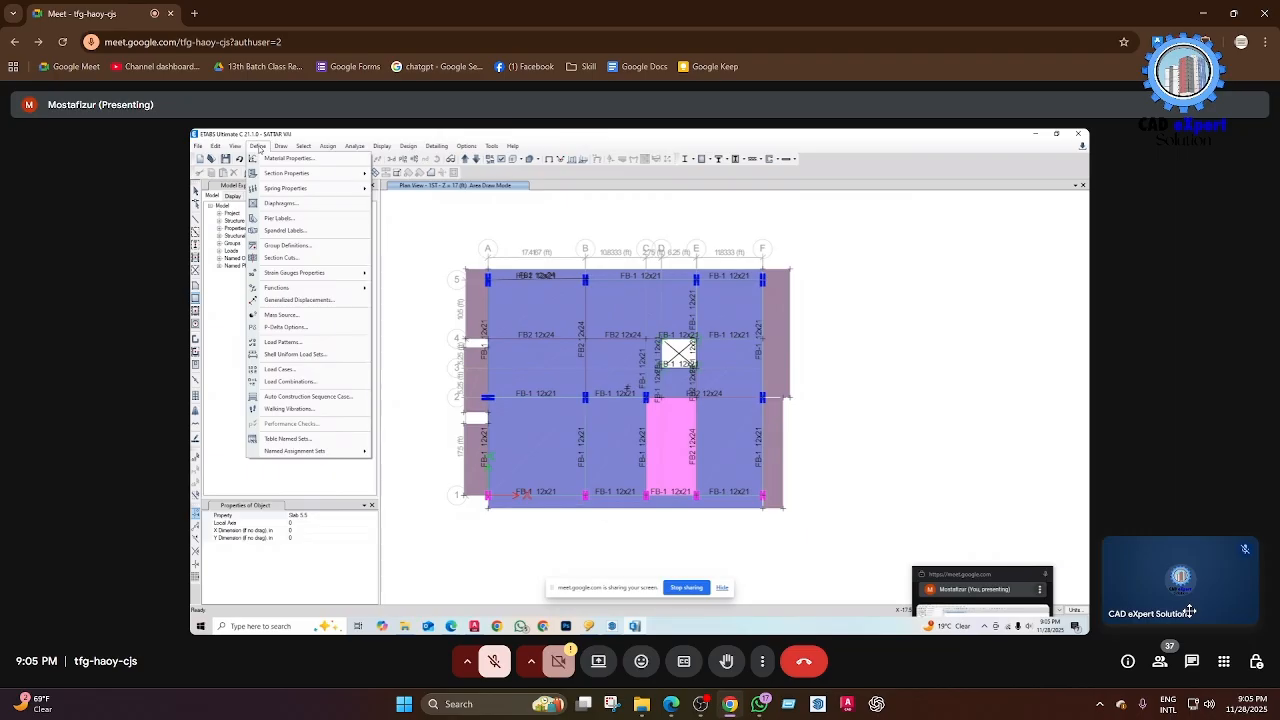
{"action": "left_click", "coordinate": [258, 147]}
{"action": "left_click", "coordinate": [324, 147]}
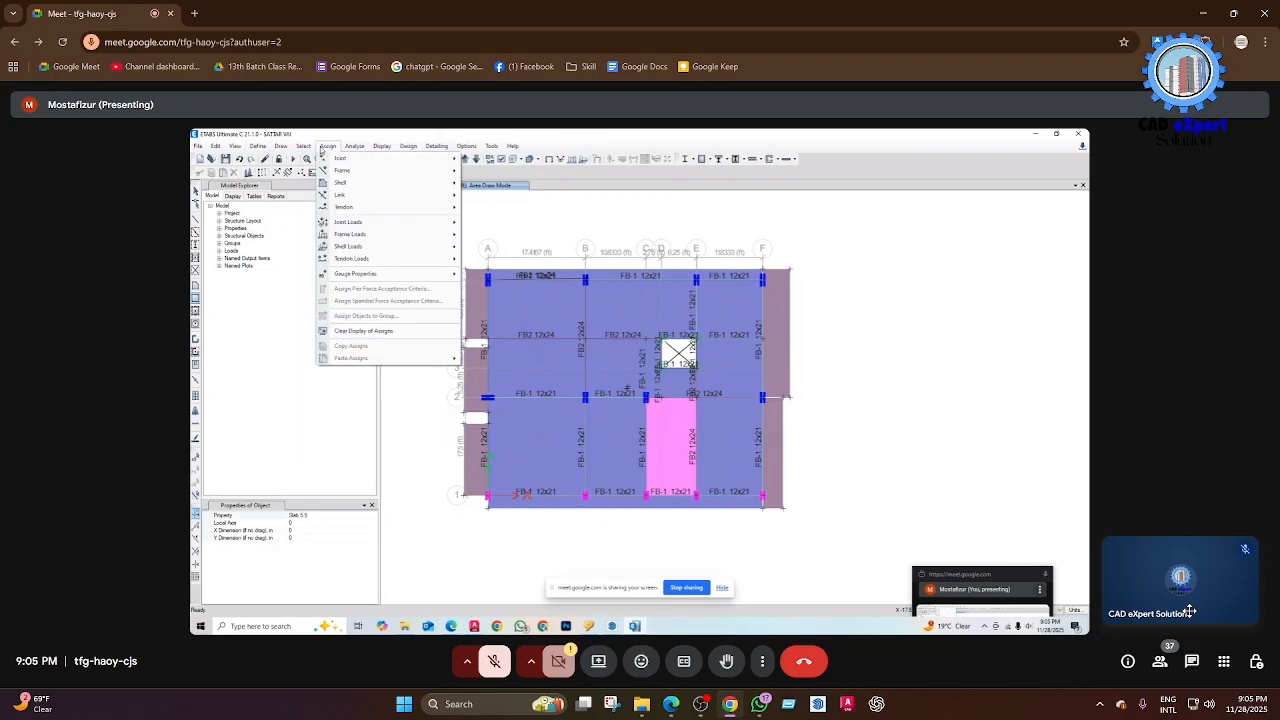
{"action": "left_click", "coordinate": [281, 147]}
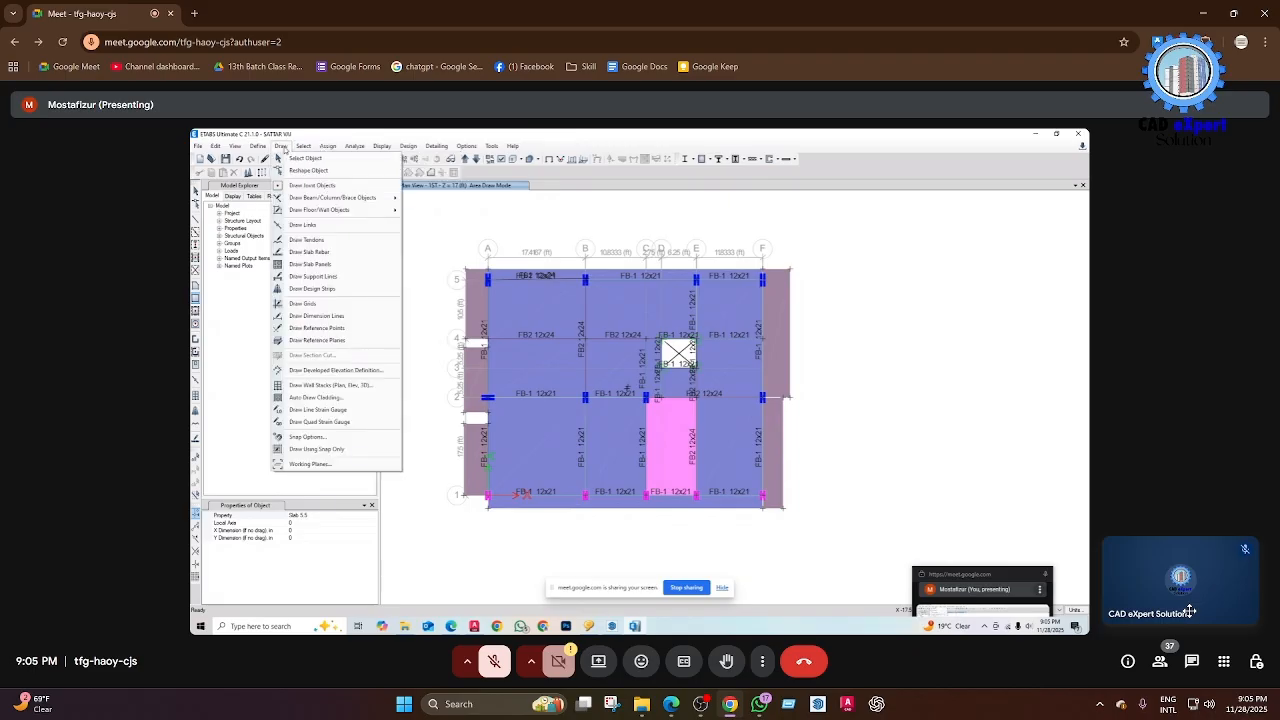
{"action": "mouse_move", "coordinate": [260, 150]}
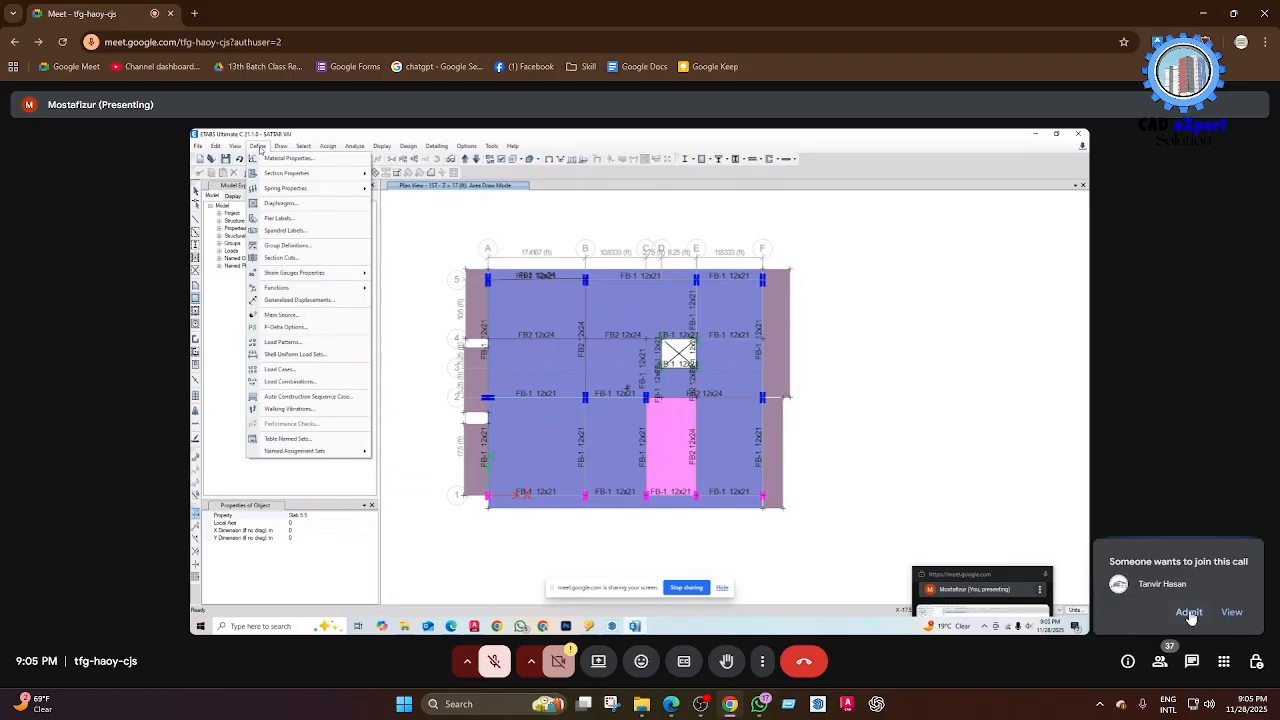
{"action": "left_click", "coordinate": [1189, 613]}
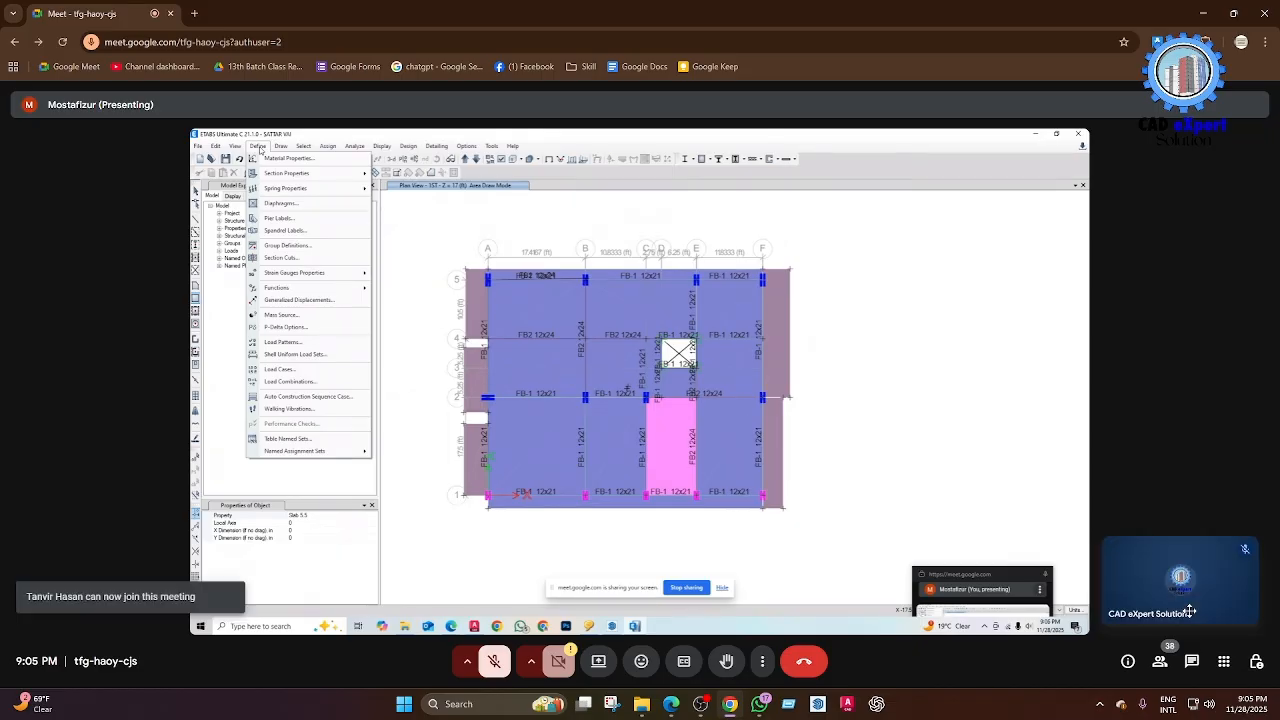
Show the response spectrum function definitions and close them without changes.
{"action": "mouse_move", "coordinate": [284, 290]}
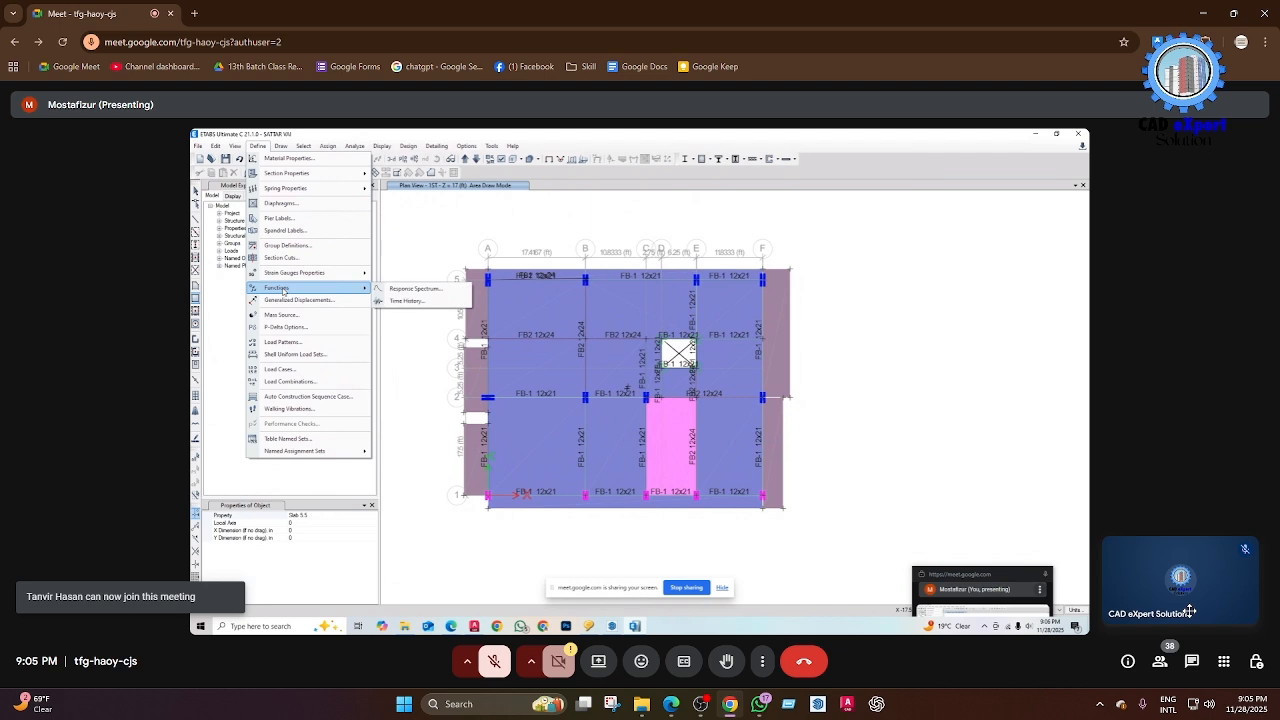
{"action": "left_click", "coordinate": [411, 290]}
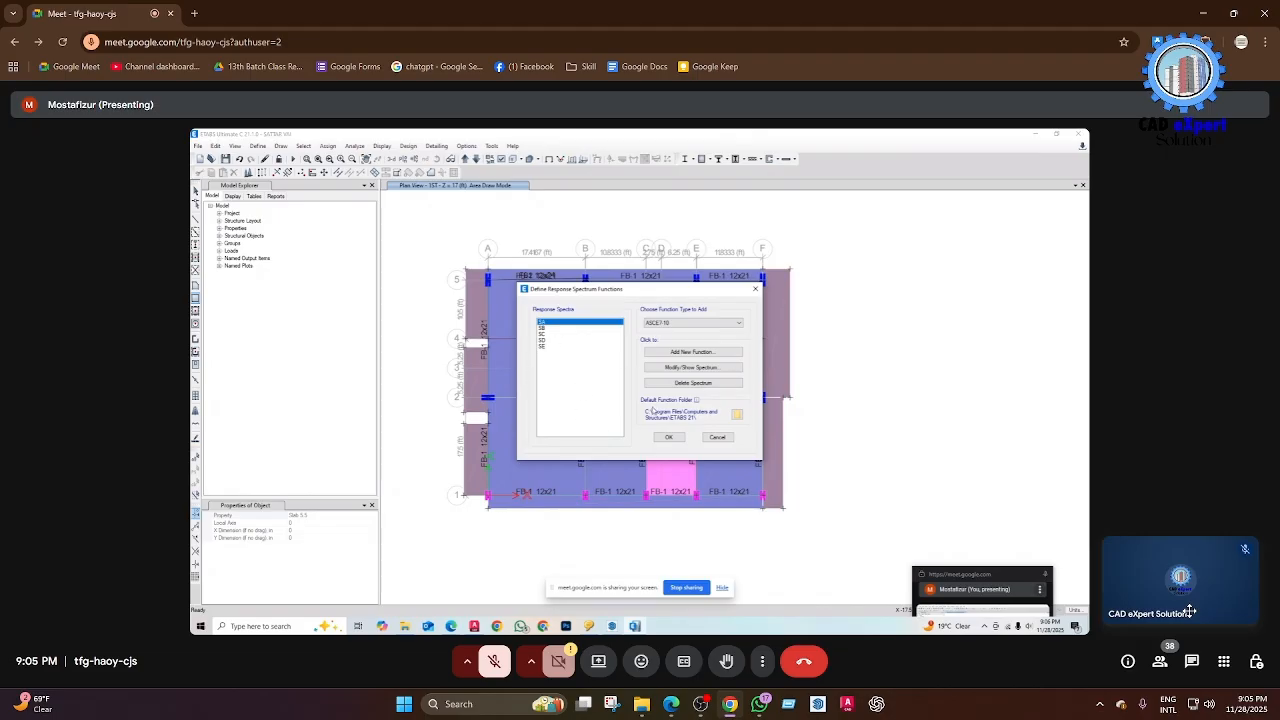
{"action": "left_click", "coordinate": [755, 288]}
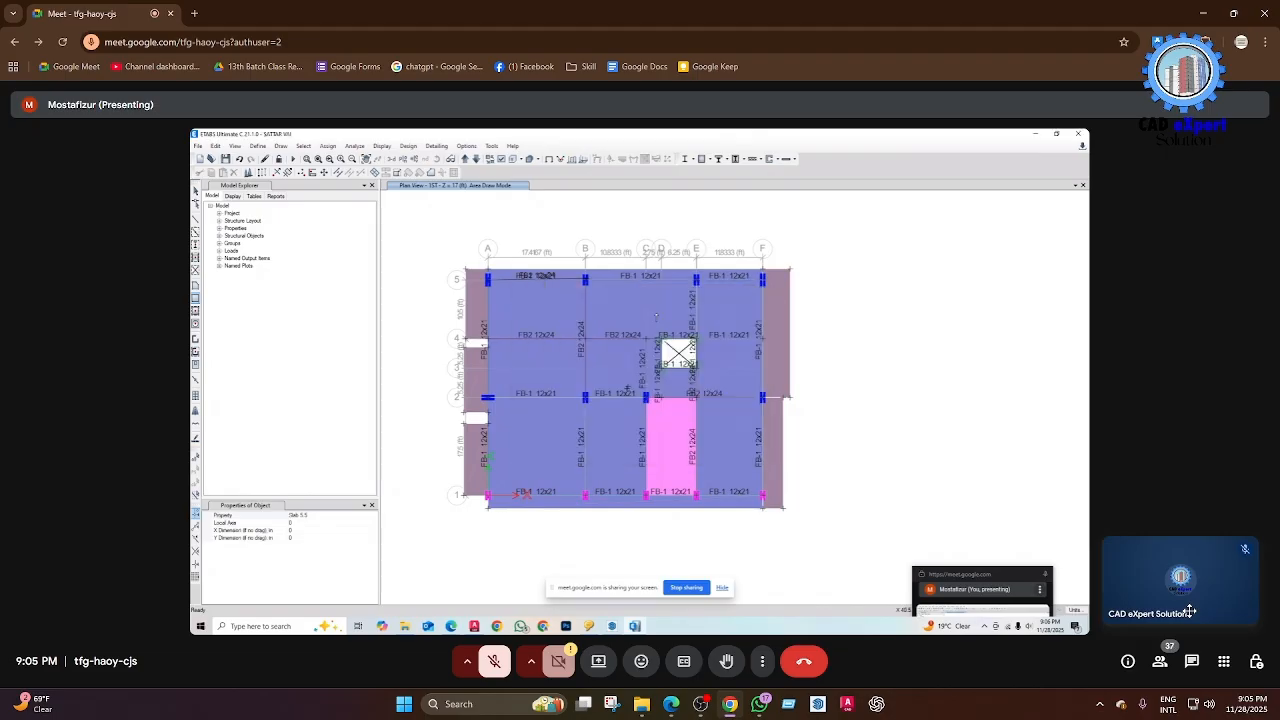
Show the time history function definitions, view the settings for a new Sine function, and cancel without adding it.
{"action": "left_click", "coordinate": [257, 146]}
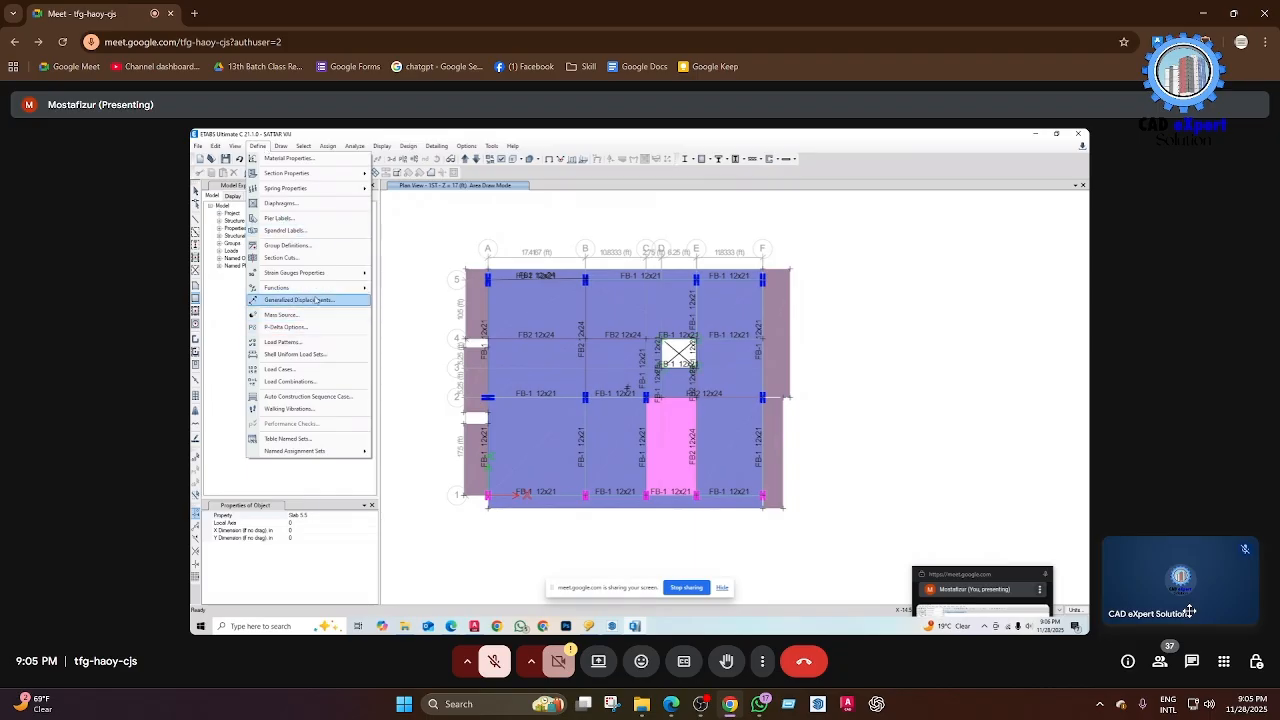
{"action": "left_click", "coordinate": [417, 307]}
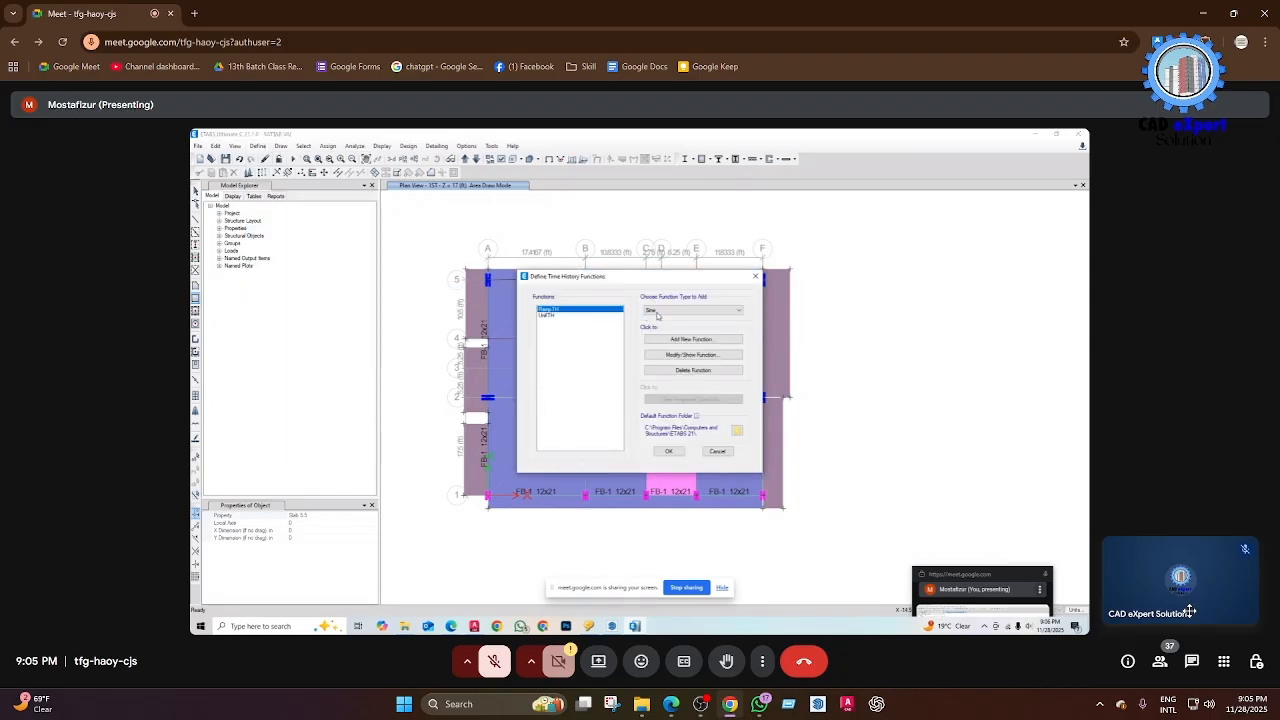
{"action": "left_click", "coordinate": [688, 342]}
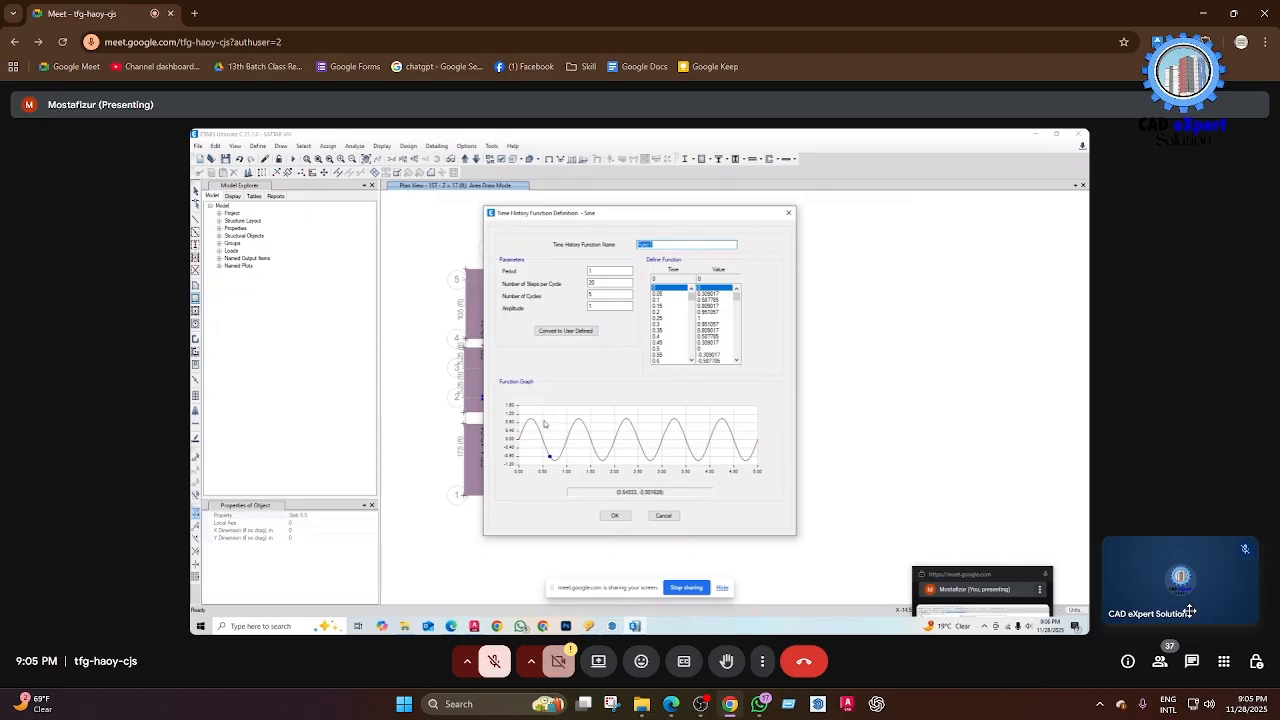
{"action": "left_click", "coordinate": [788, 212]}
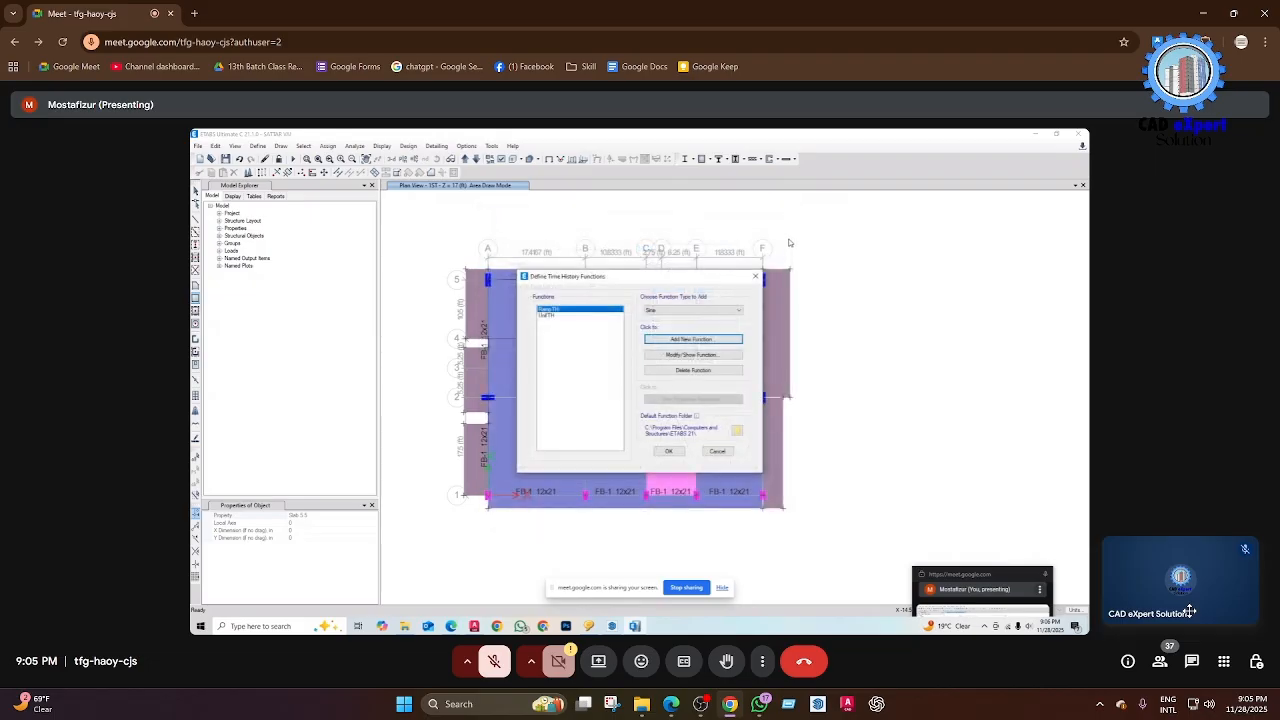
{"action": "left_click", "coordinate": [717, 451]}
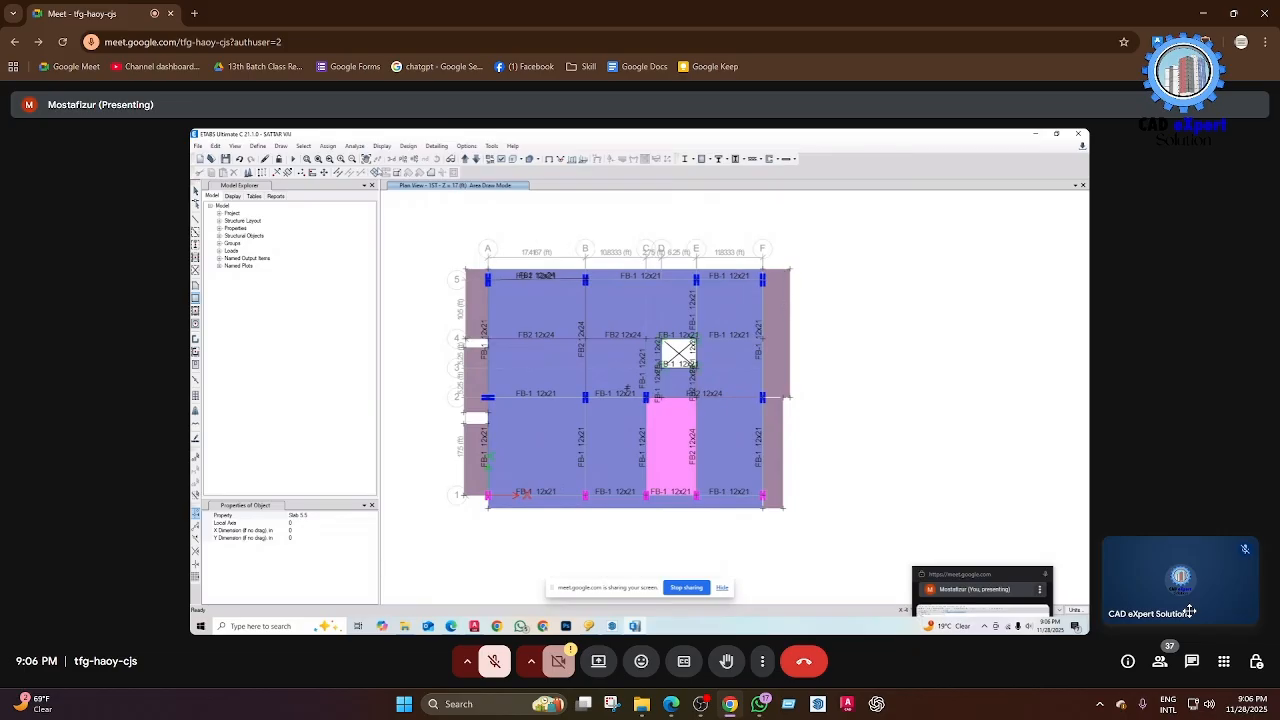
Run the structural analysis of the ETABS model and switch to the Edge window.
{"action": "left_click", "coordinate": [293, 158]}
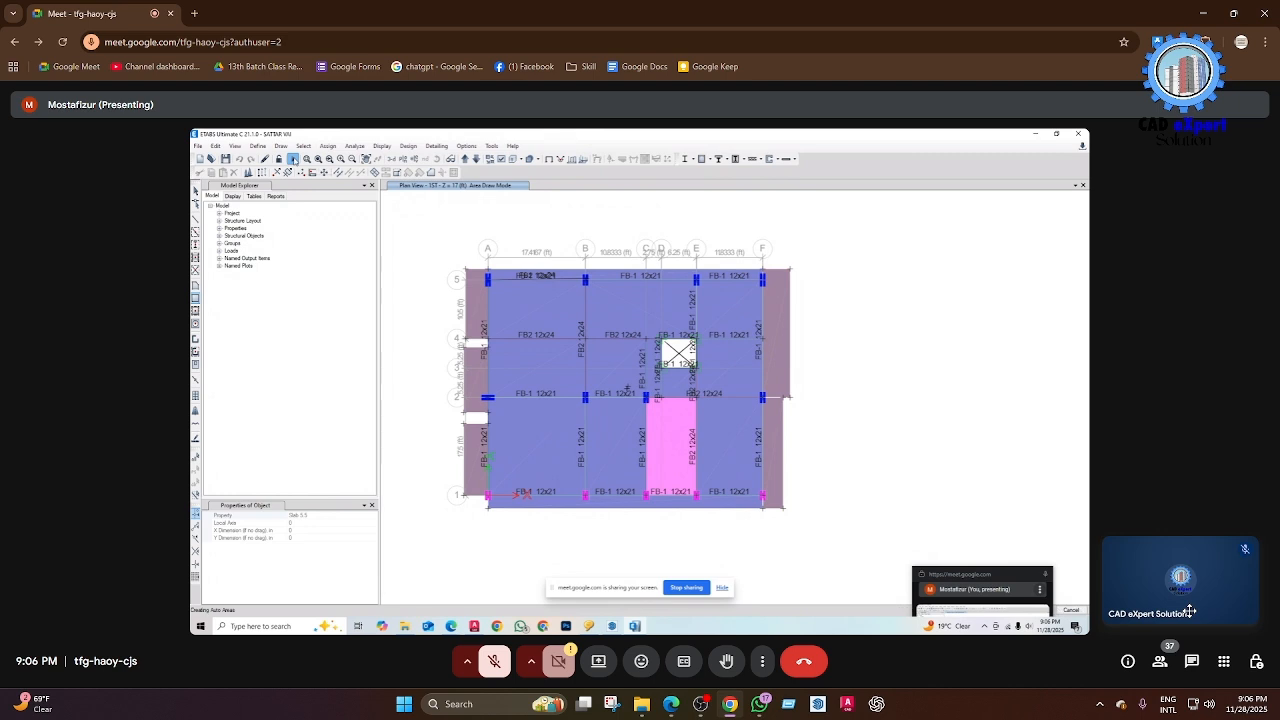
{"action": "left_click", "coordinate": [456, 626]}
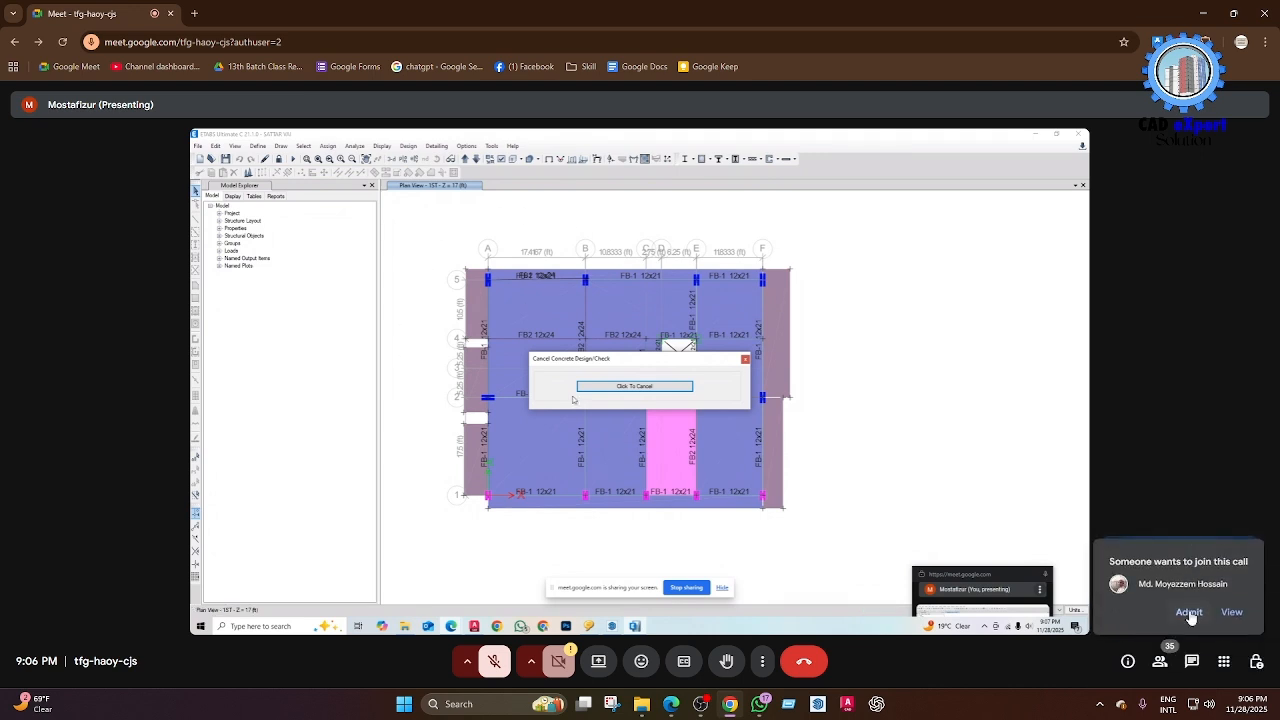
Admit each of the three people asking to join the call while the presentation continues.
{"action": "left_click", "coordinate": [1189, 612]}
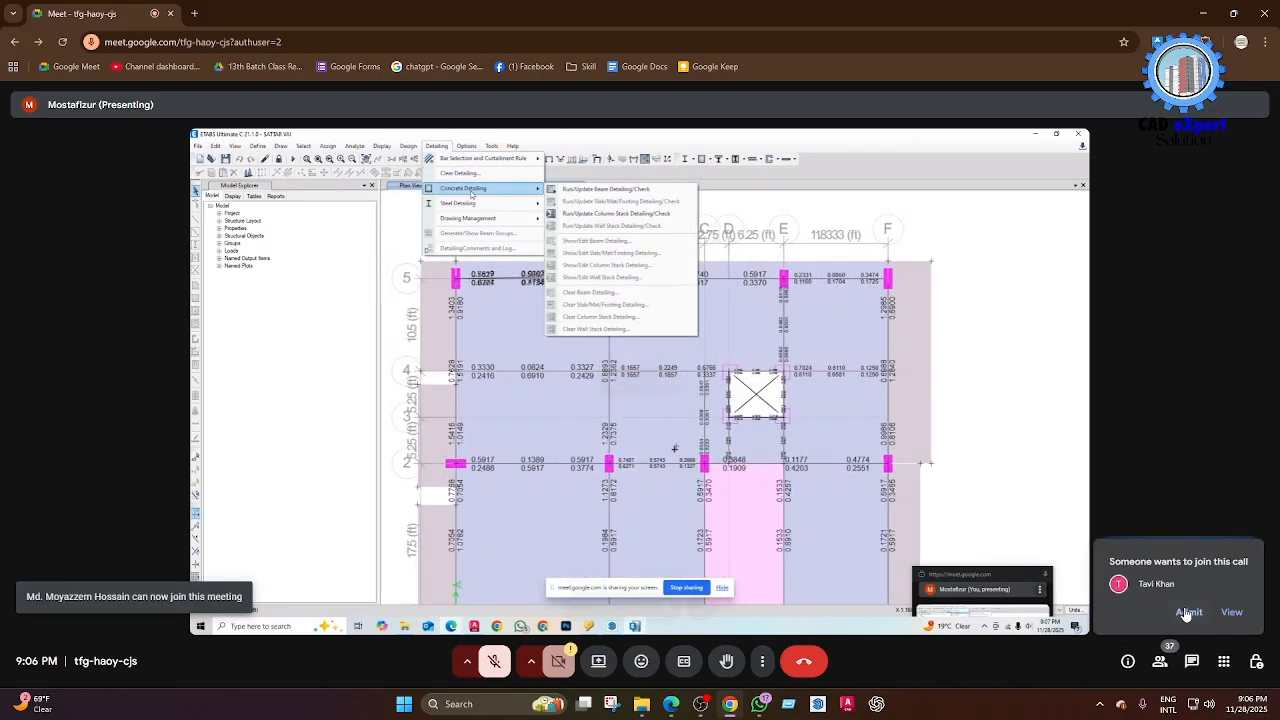
{"action": "left_click", "coordinate": [1187, 611]}
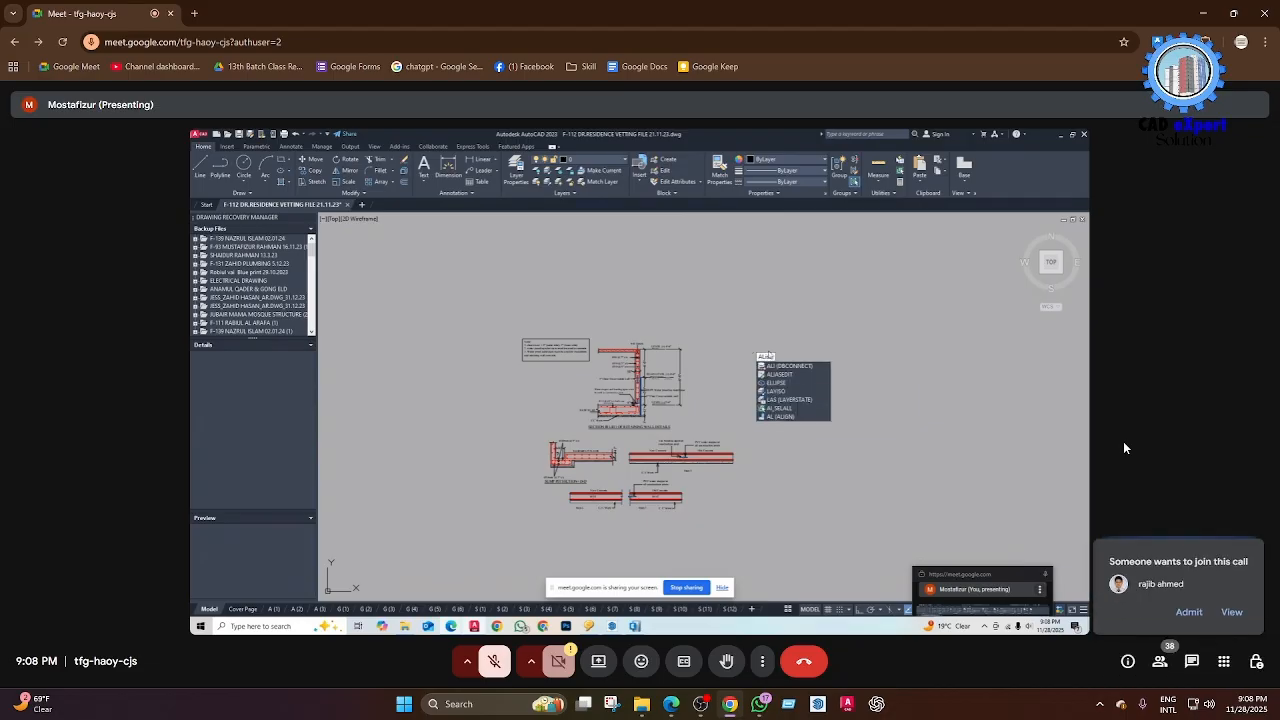
{"action": "left_click", "coordinate": [1187, 612]}
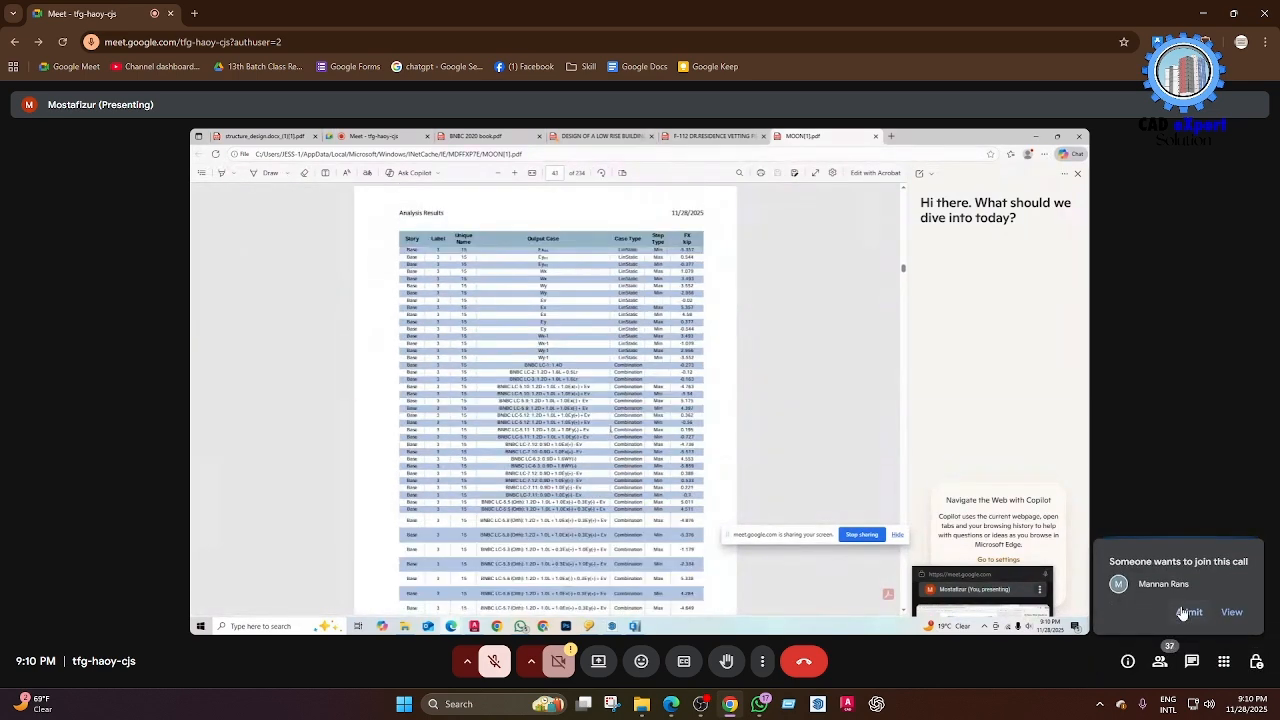
Admit the next three people waiting to join the call and unmute the microphone.
{"action": "left_click", "coordinate": [1187, 612]}
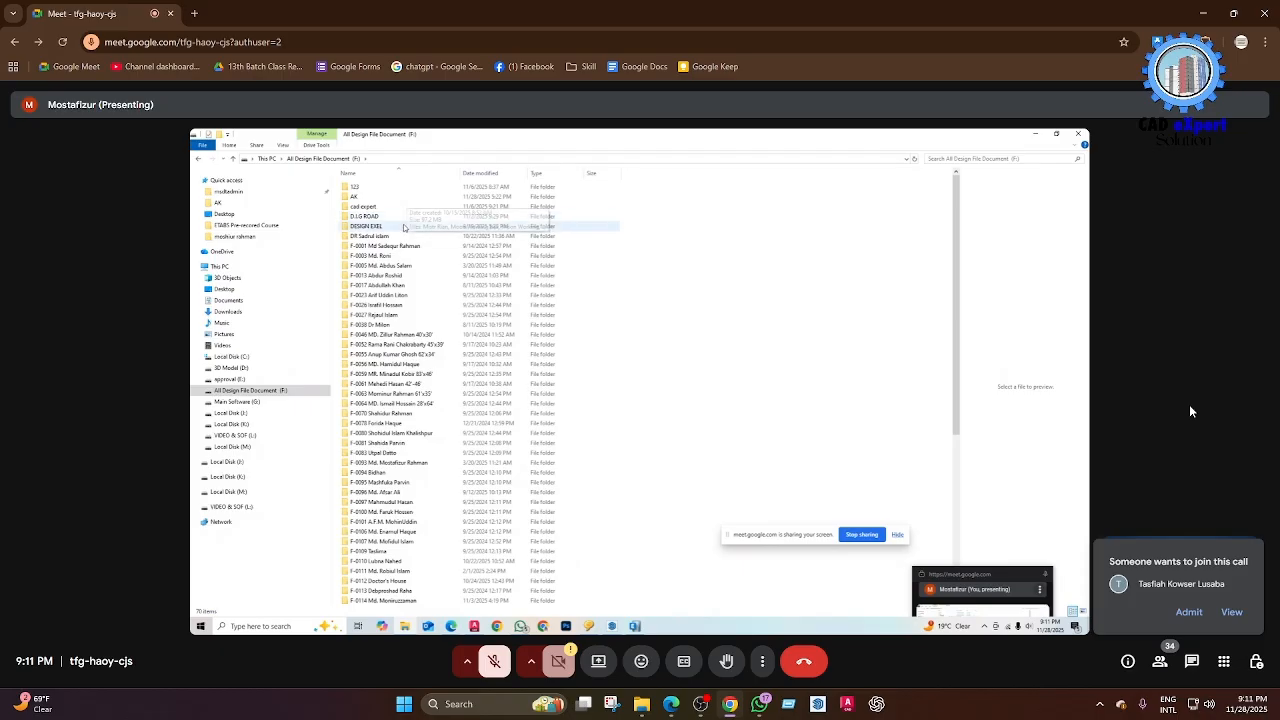
{"action": "left_click", "coordinate": [1189, 612]}
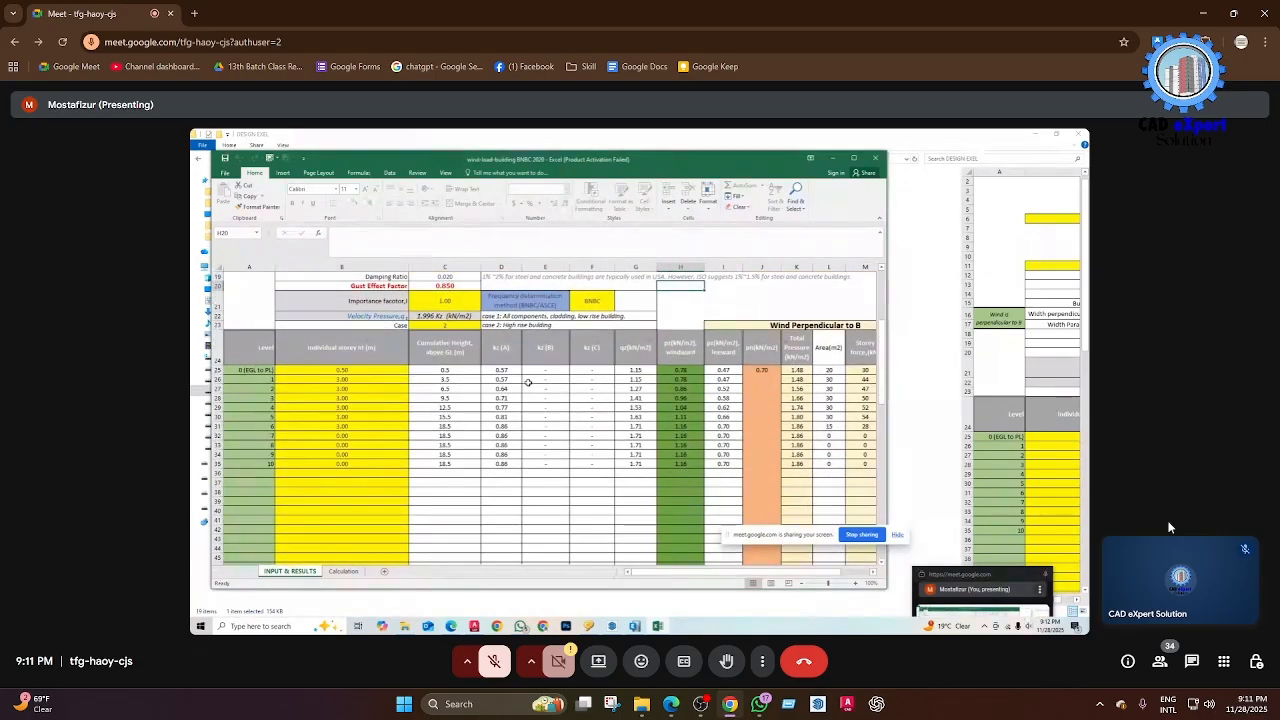
{"action": "left_click", "coordinate": [1240, 712]}
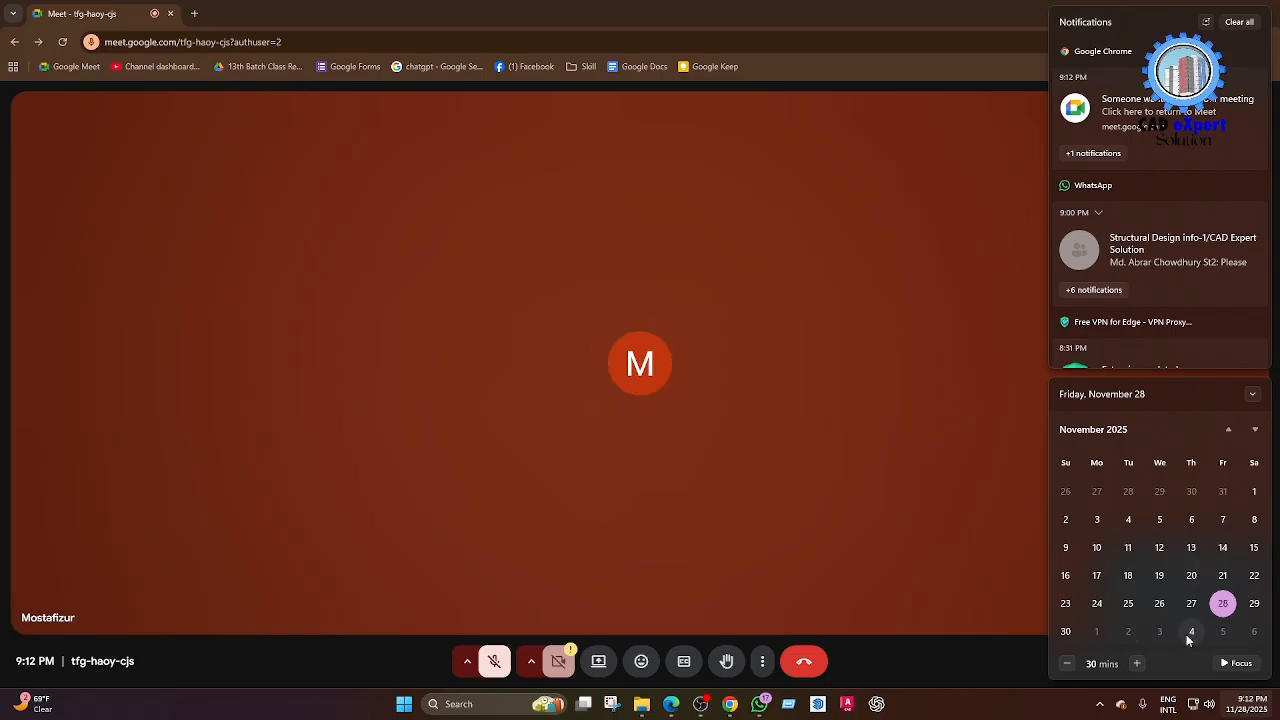
{"action": "left_click", "coordinate": [985, 670]}
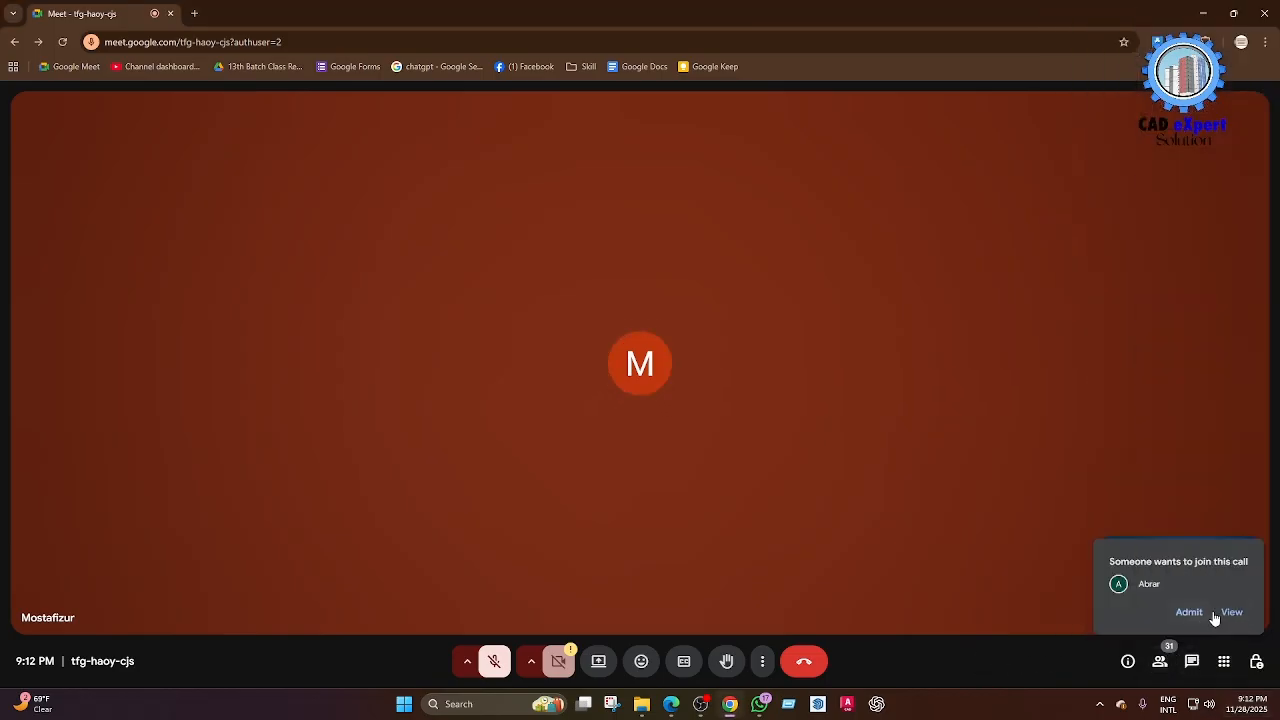
{"action": "left_click", "coordinate": [1189, 611]}
{"action": "left_click", "coordinate": [494, 661]}
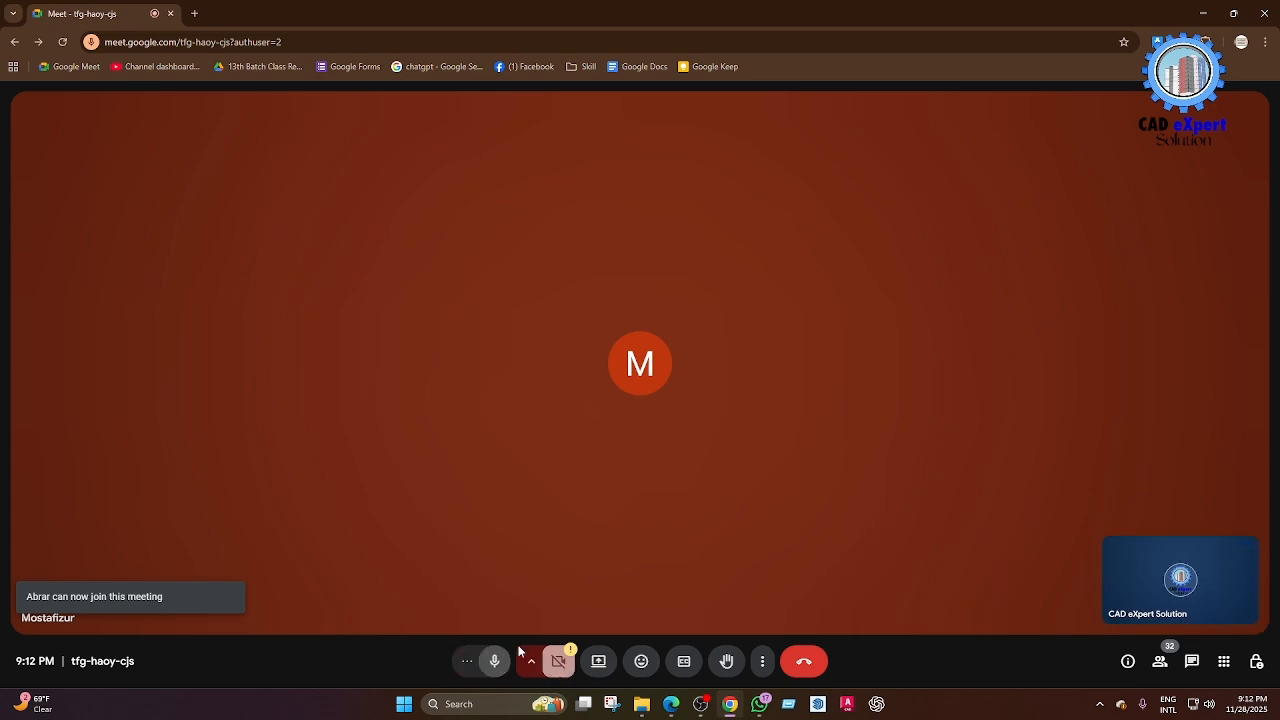
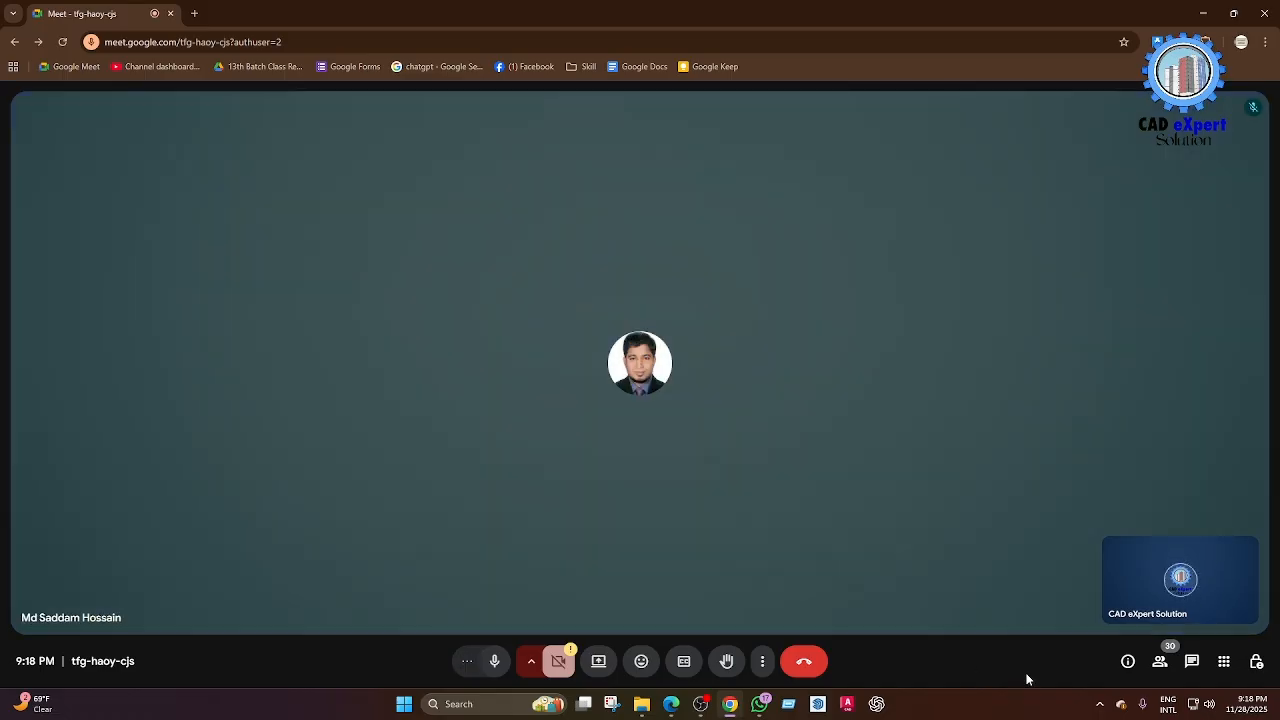
Minimize the Meet and OBS windows and view the offer 1 and offer 2 images from the STD offer folder.
{"action": "left_click", "coordinate": [1203, 13]}
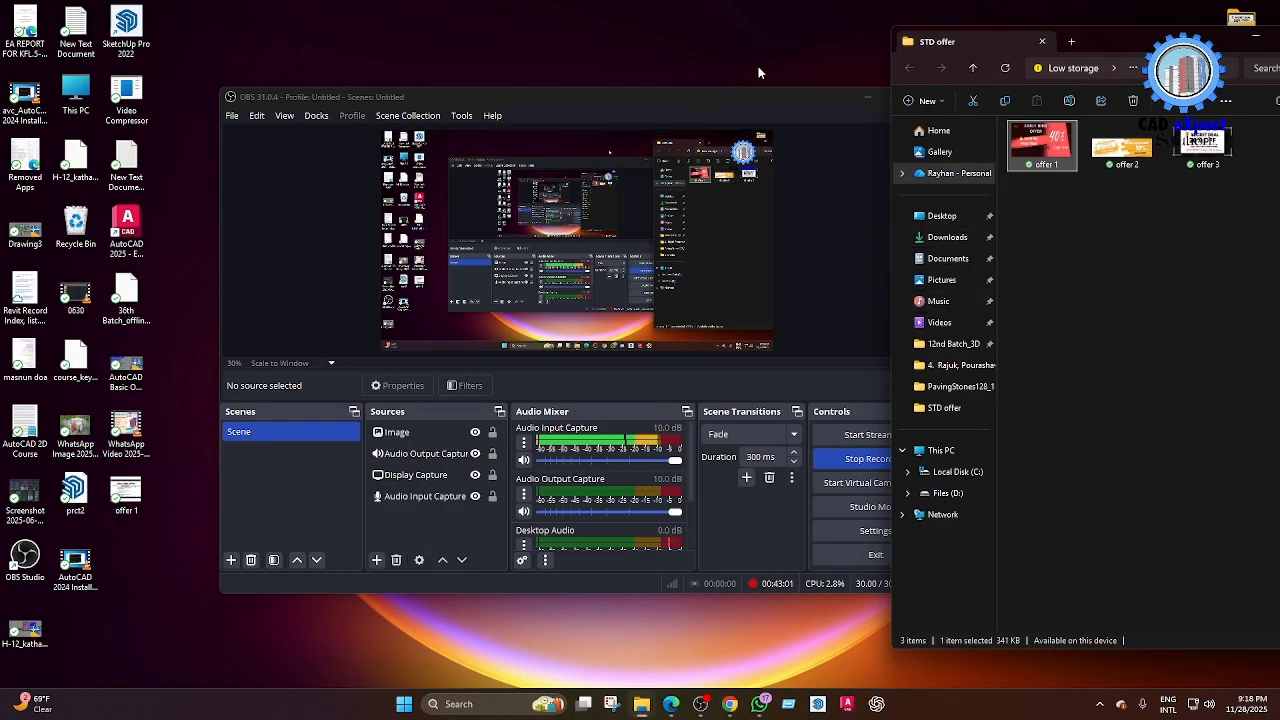
{"action": "left_click", "coordinate": [867, 97]}
{"action": "double_click", "coordinate": [1033, 155]}
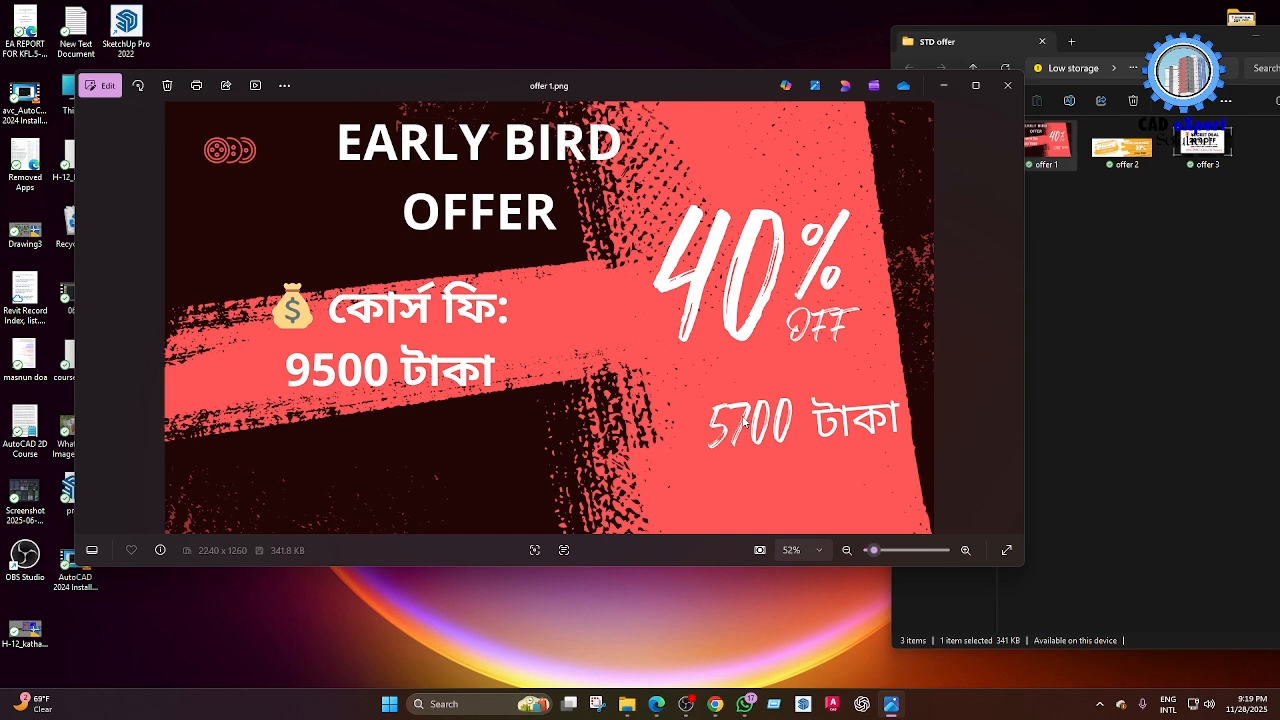
{"action": "left_click", "coordinate": [1235, 705]}
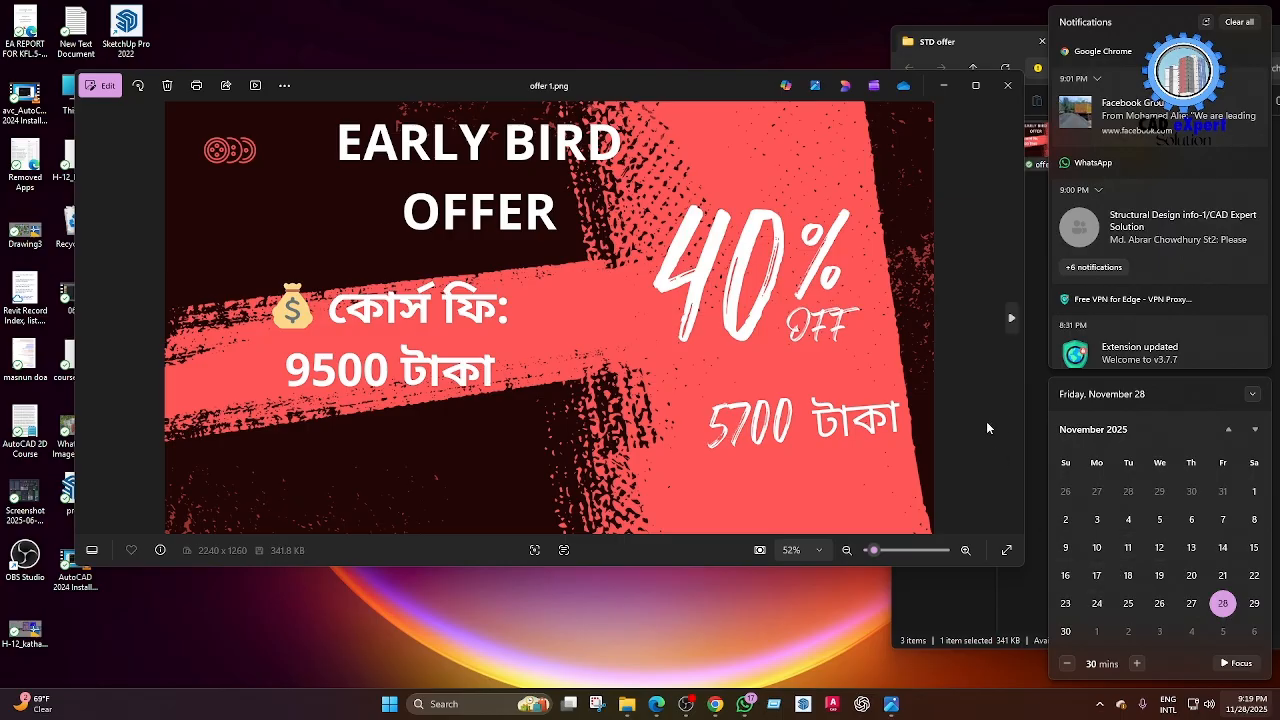
{"action": "left_click", "coordinate": [1032, 482]}
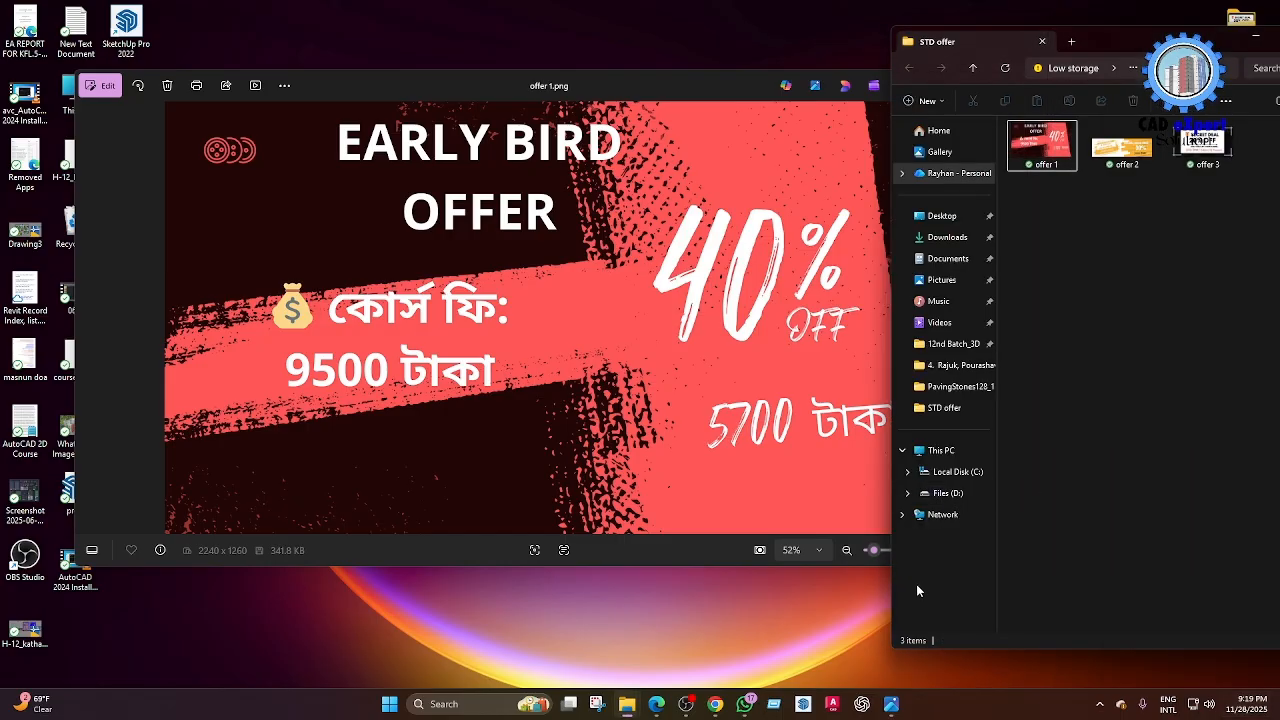
{"action": "left_click", "coordinate": [652, 466]}
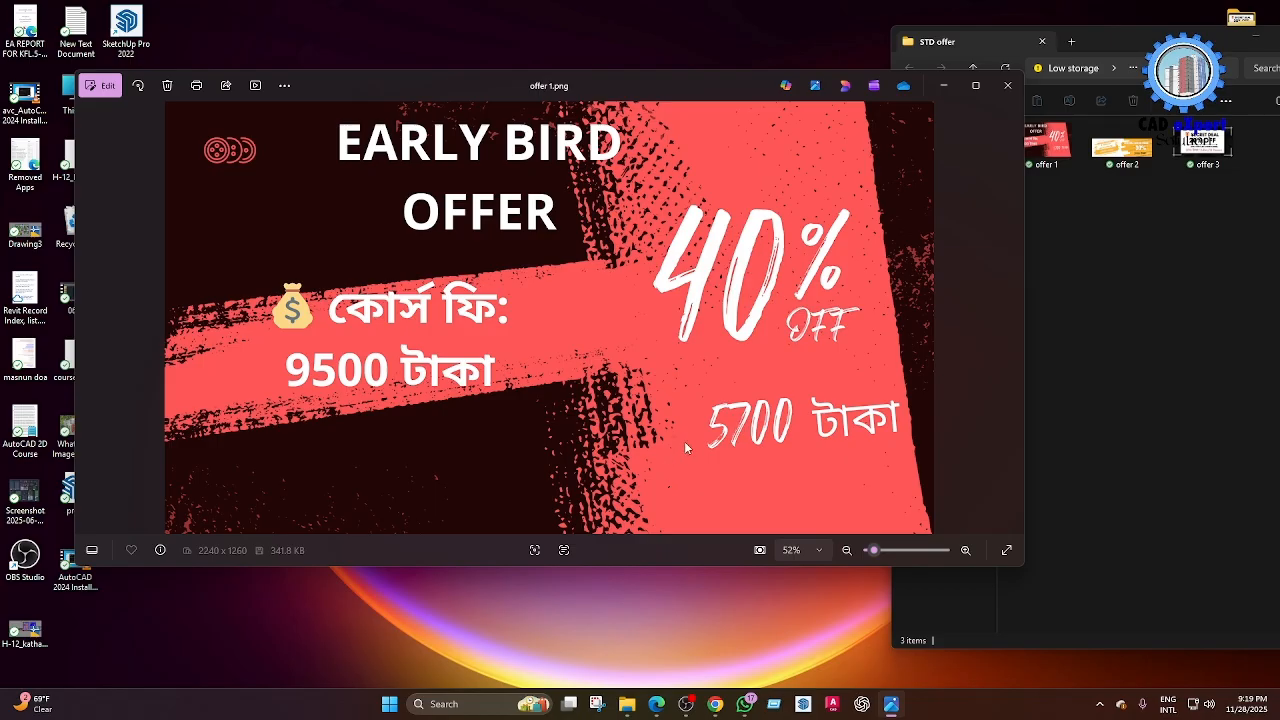
{"action": "left_click", "coordinate": [1113, 152]}
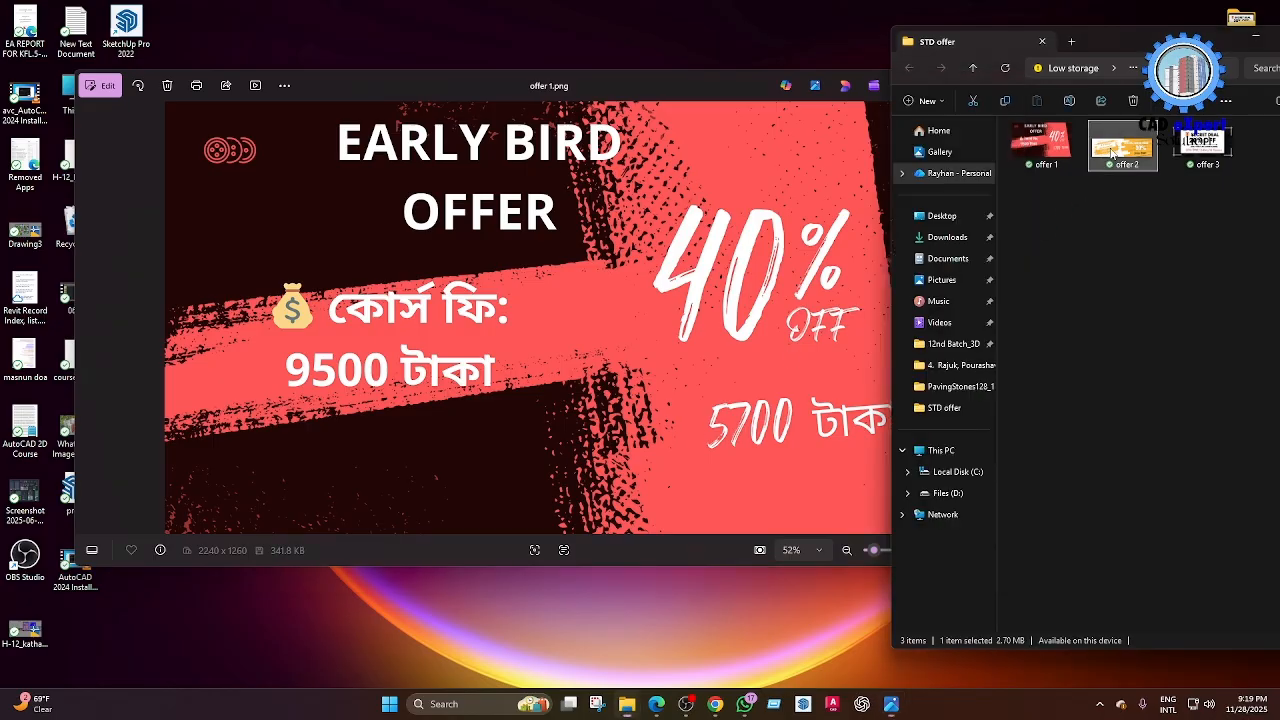
{"action": "double_click", "coordinate": [1113, 152]}
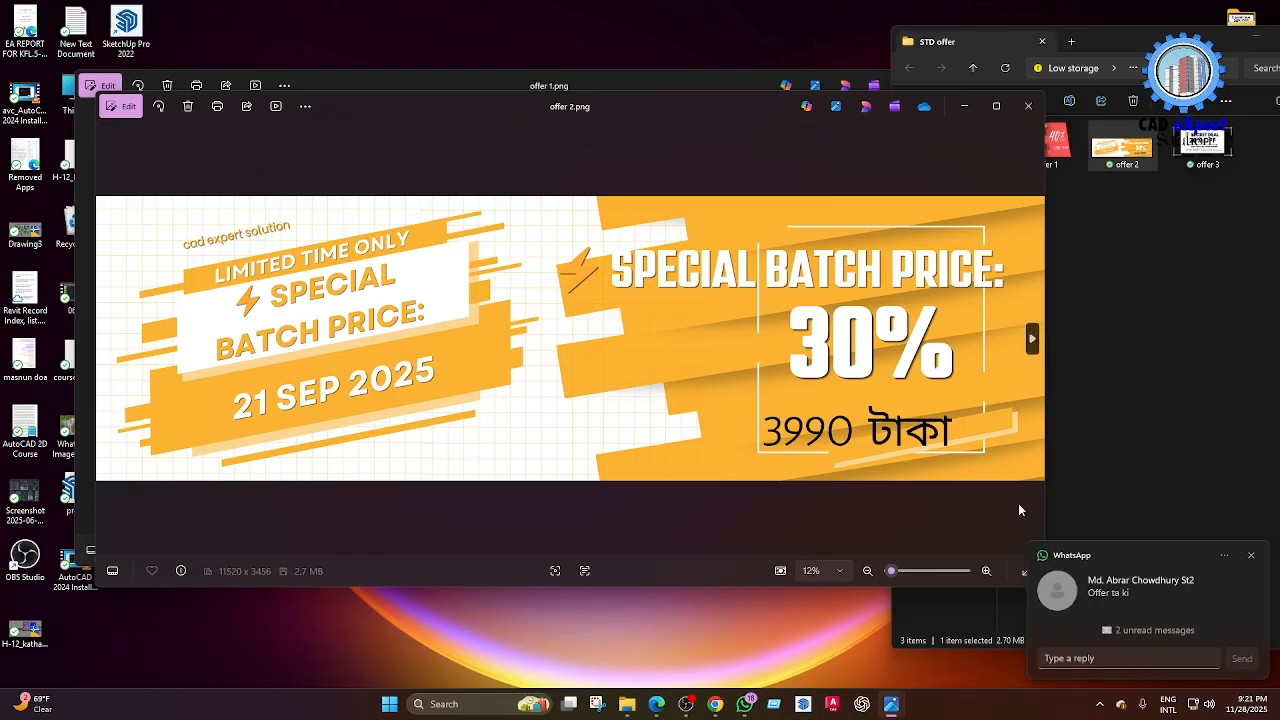
Minimize both offer image windows and switch to WhatsApp.
{"action": "left_click", "coordinate": [963, 106]}
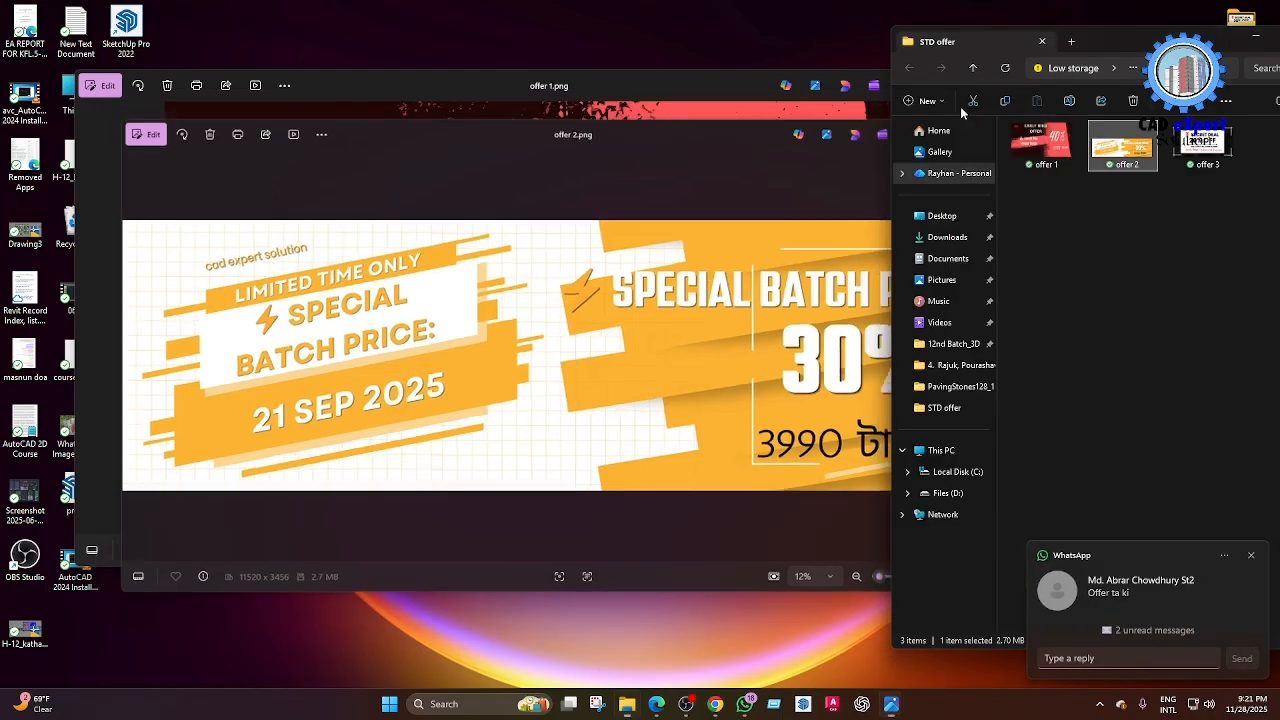
{"action": "left_click", "coordinate": [729, 98]}
{"action": "left_click", "coordinate": [944, 91]}
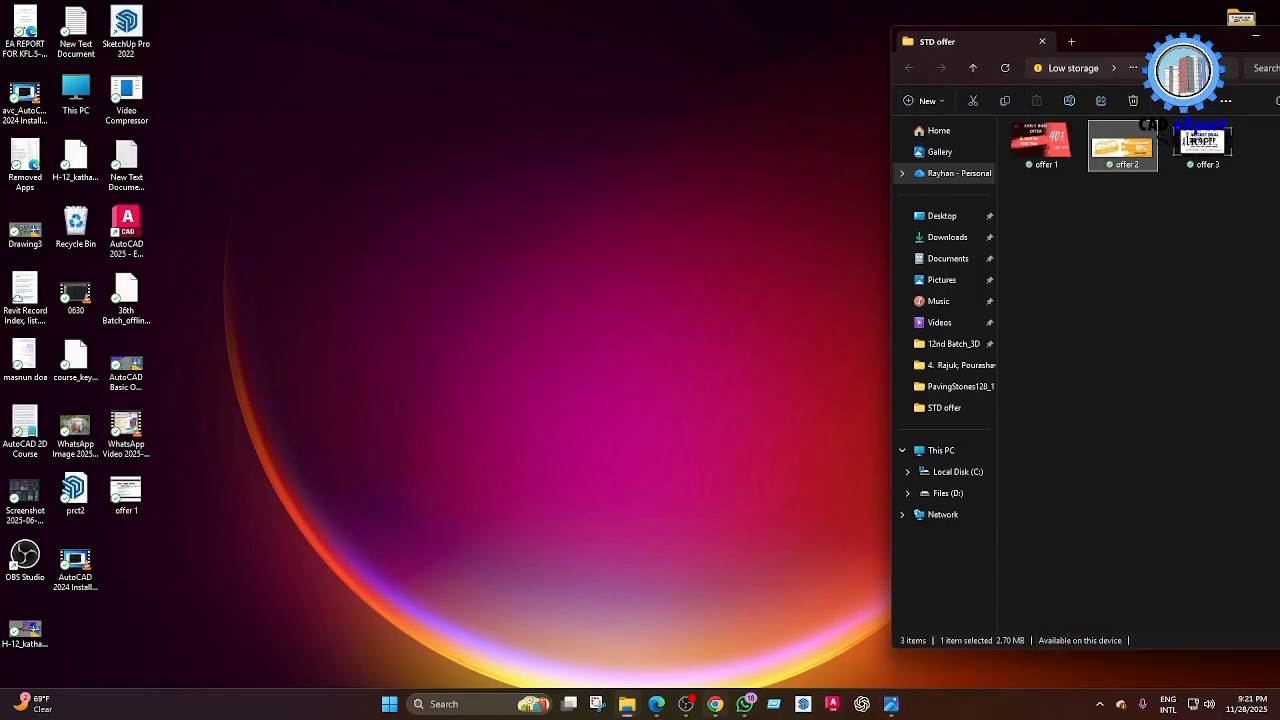
{"action": "mouse_move", "coordinate": [748, 711]}
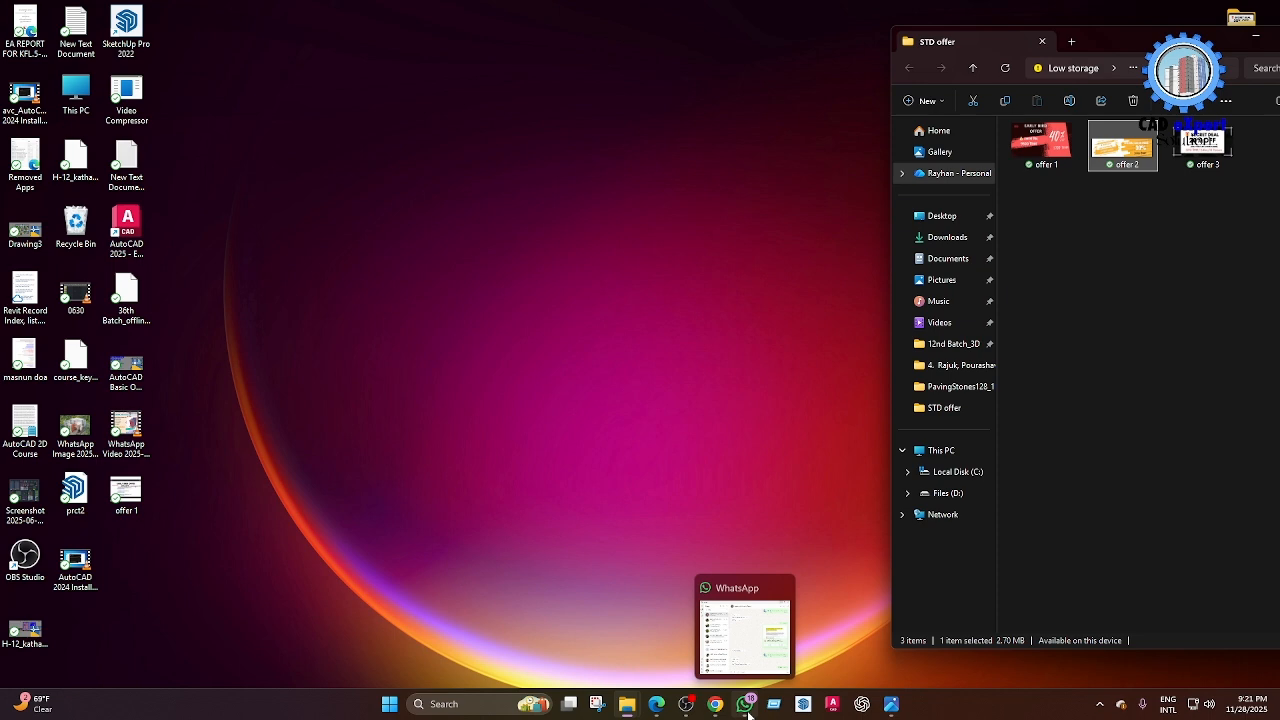